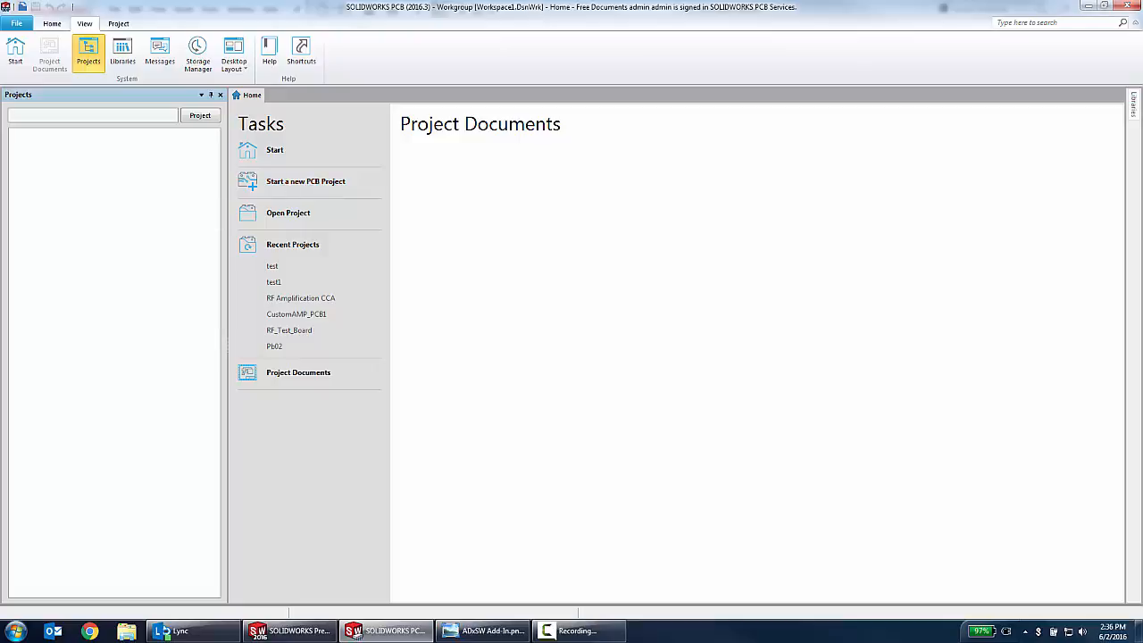
- Review the two Add-In screenshots showing where the SOLIDWORKS PCB Connector is enabled, and close the image viewer
left_click(487, 630)
left_click_drag(202, 174, 664, 139)
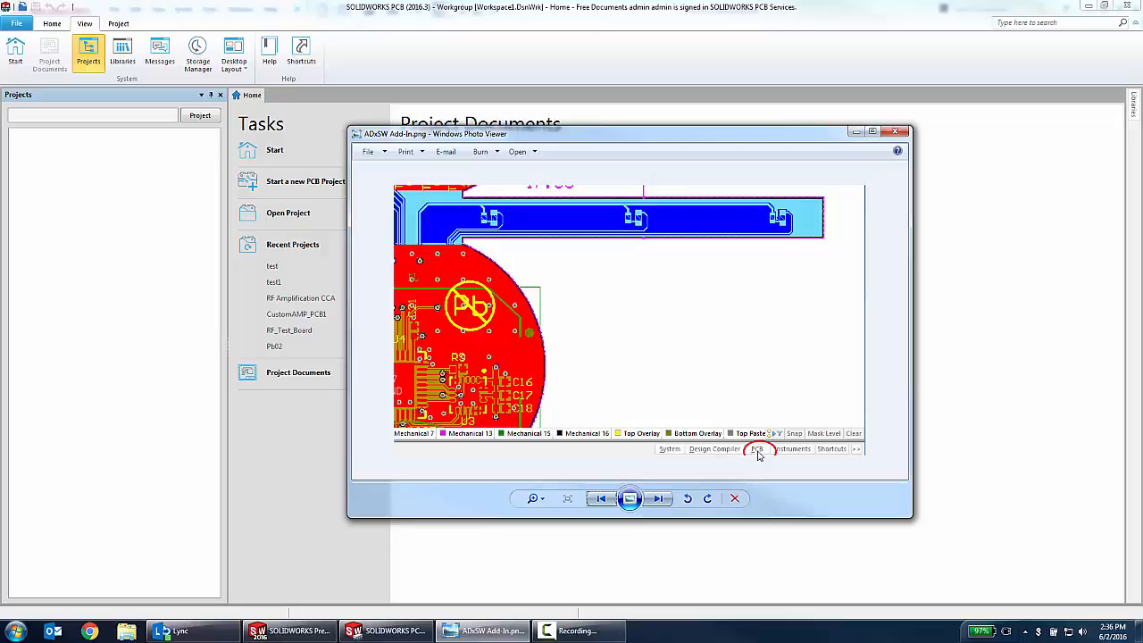
left_click(659, 499)
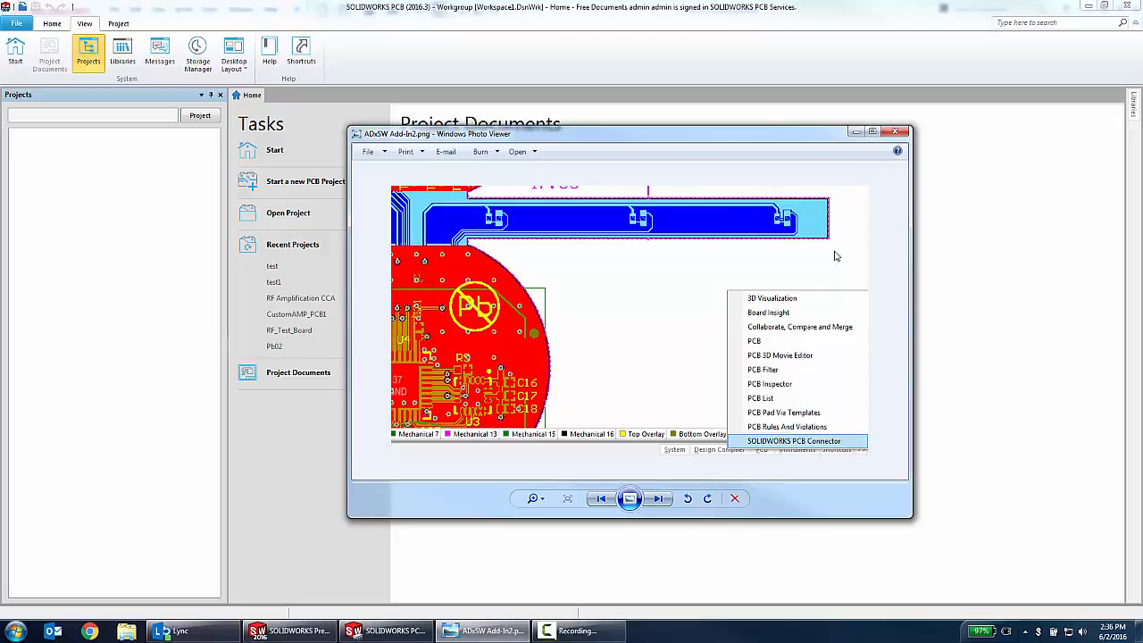
left_click(895, 132)
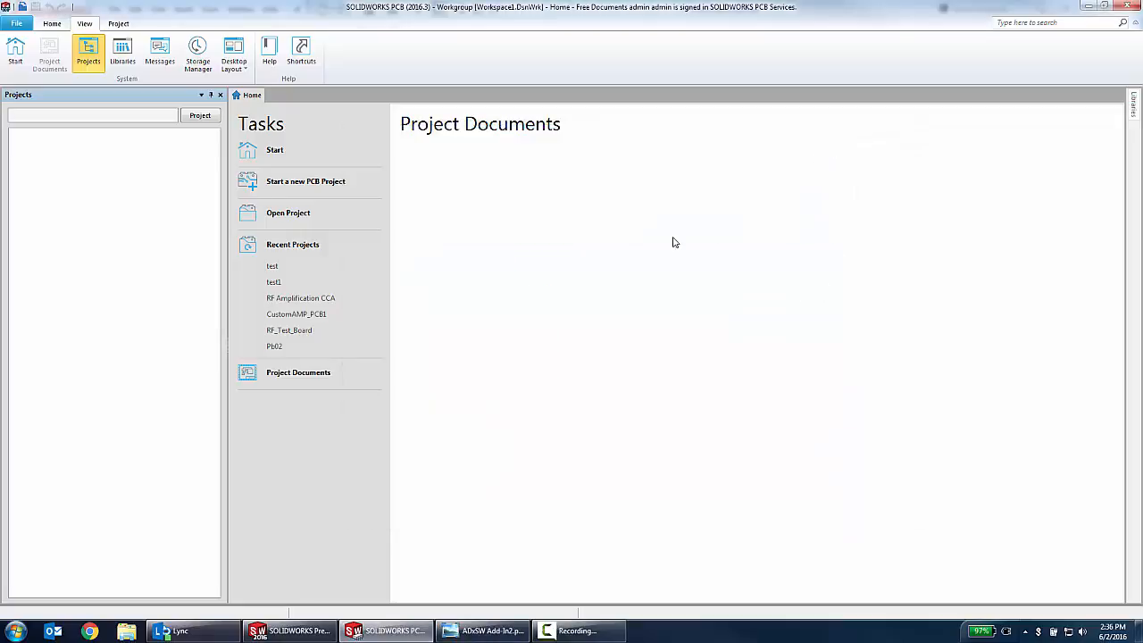
- Create a new PCB project named SWdemo from the Blank PCB Project template in DefaultRepository
left_click(323, 182)
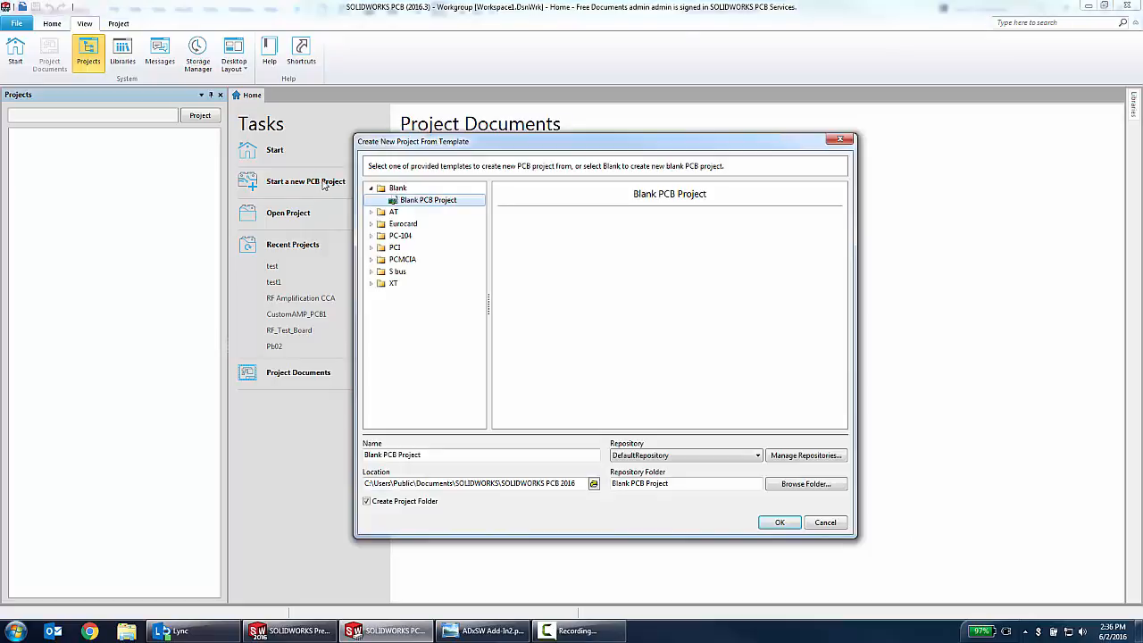
left_click_drag(414, 144, 449, 140)
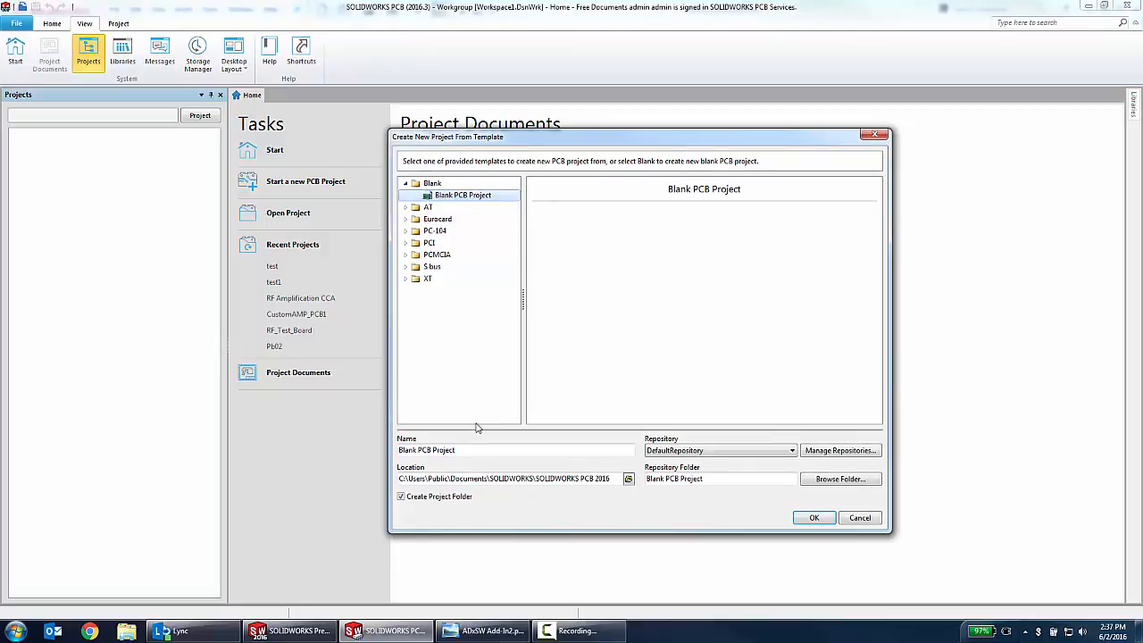
left_click_drag(457, 451, 394, 465)
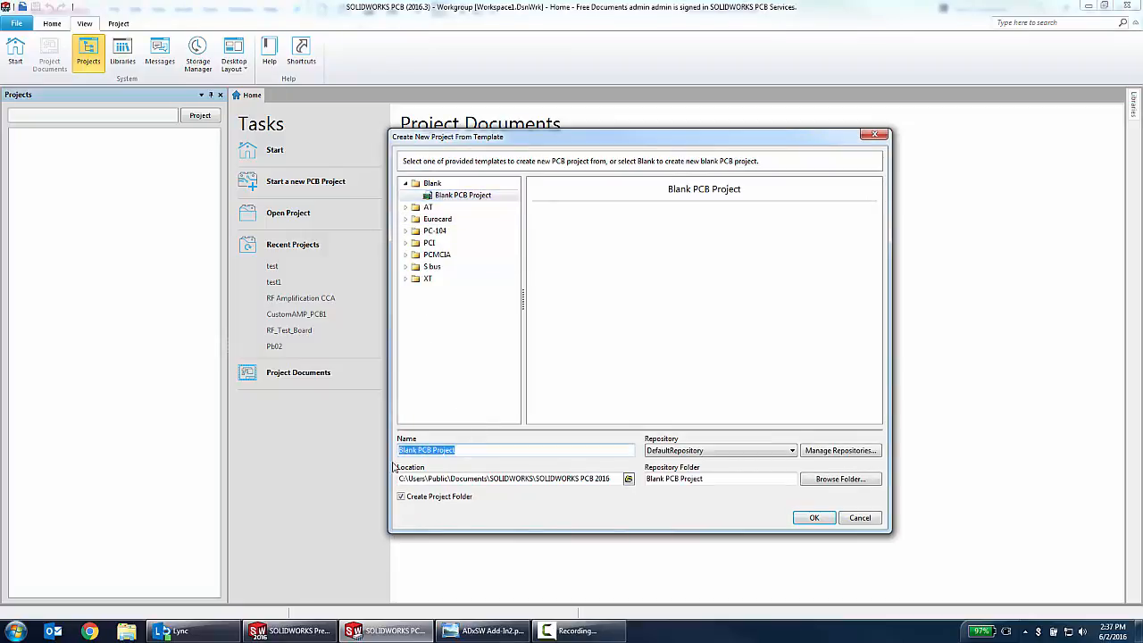
type("SWdemo")
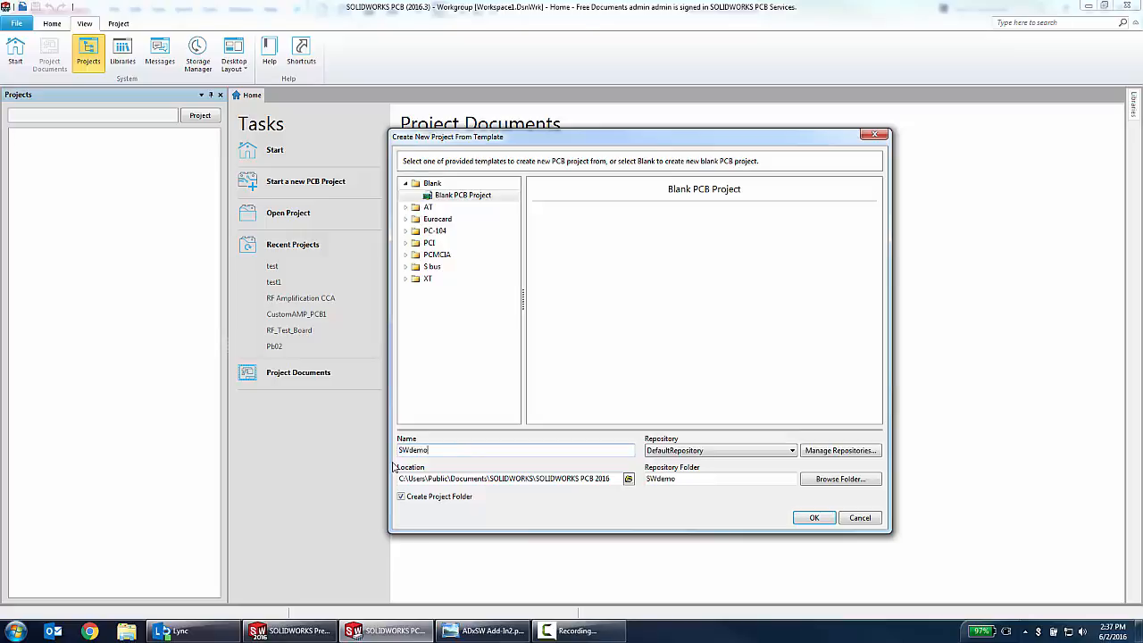
left_click(817, 518)
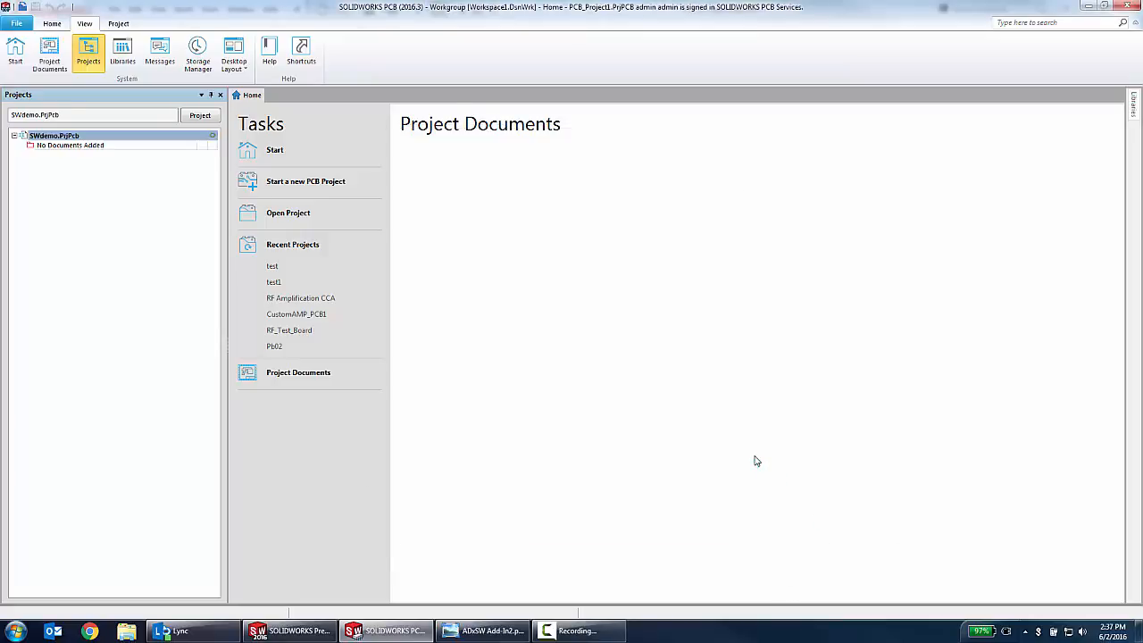
- Add a new schematic and a new PCB document to the SWdemo project
right_click(101, 136)
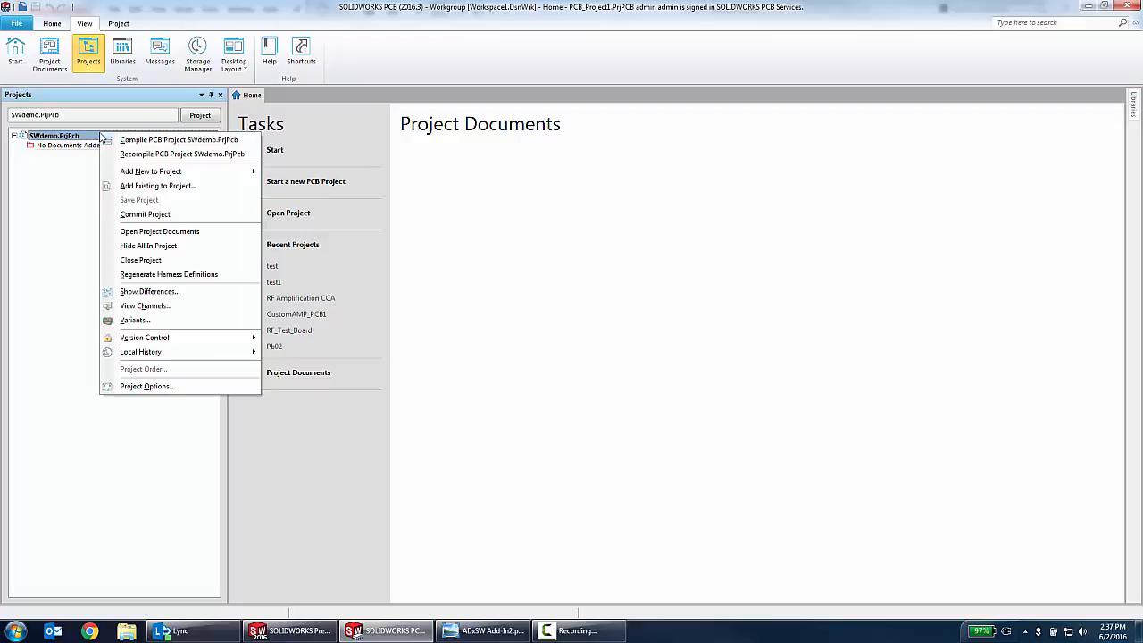
mouse_move(147, 171)
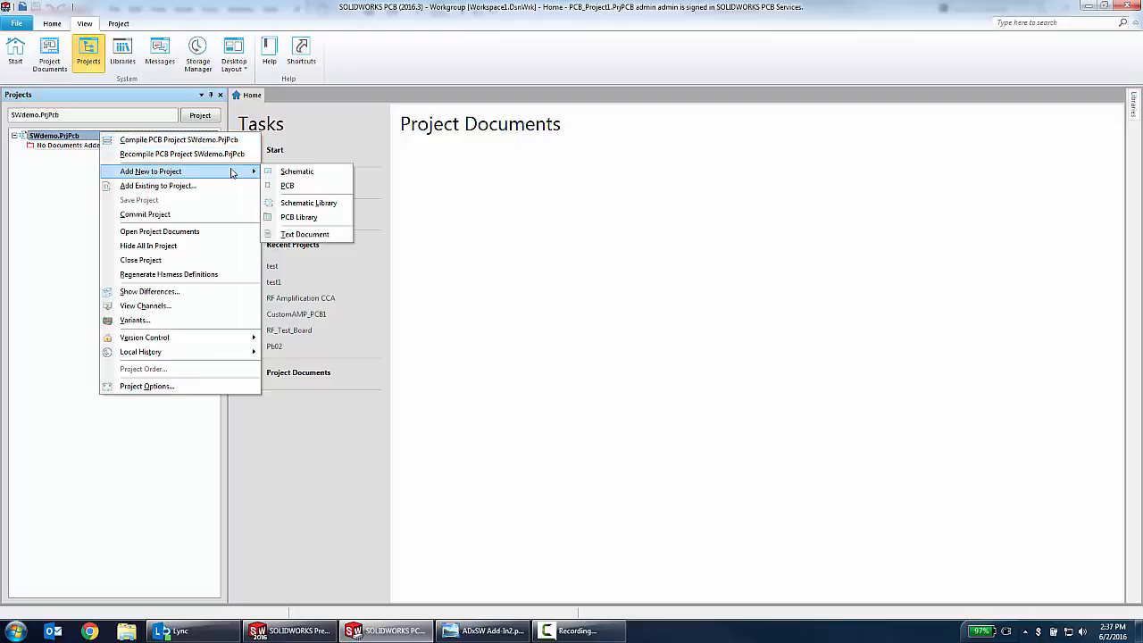
left_click(280, 175)
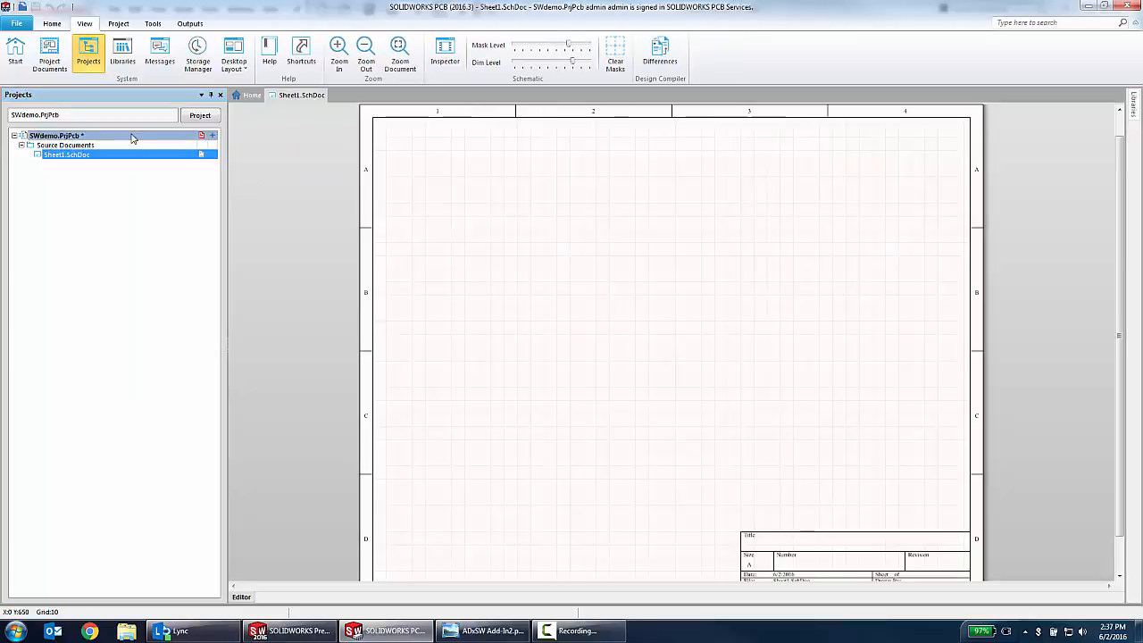
right_click(132, 136)
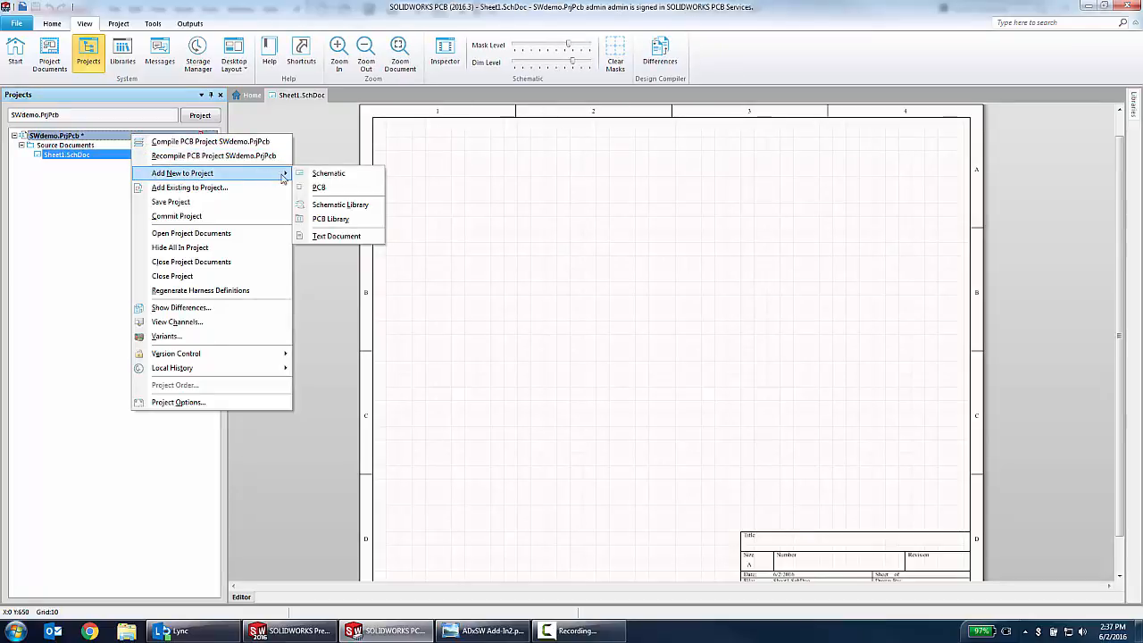
left_click(304, 192)
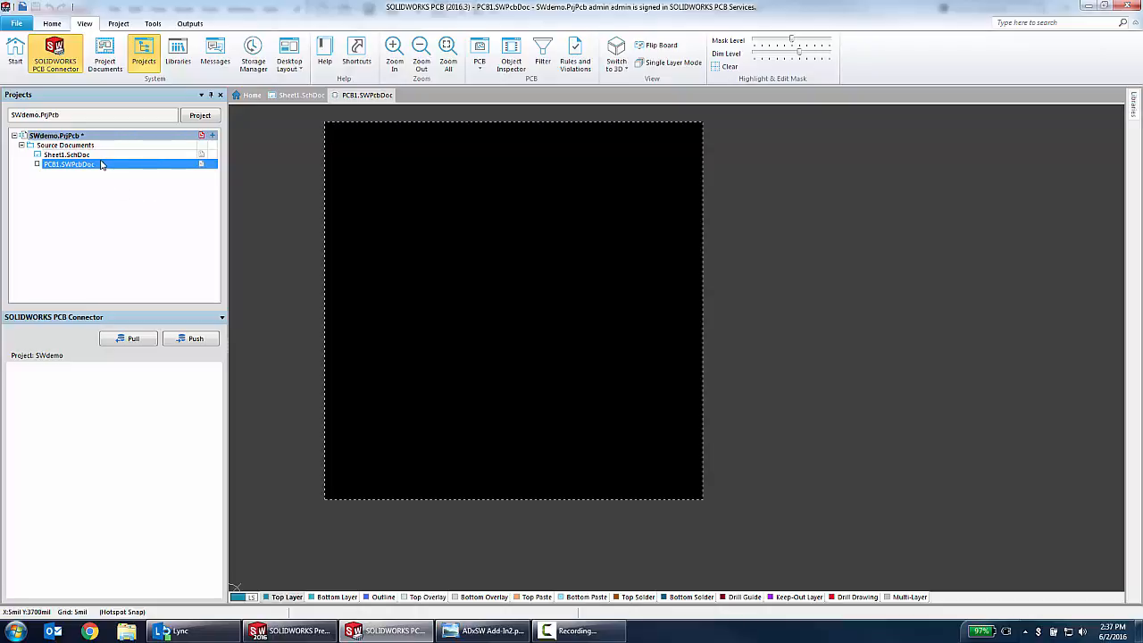
- Commit the SWdemo project, saving PCB1.SWPcbDoc and Sheet1.SchDoc in the SWdemo folder
left_click(16, 24)
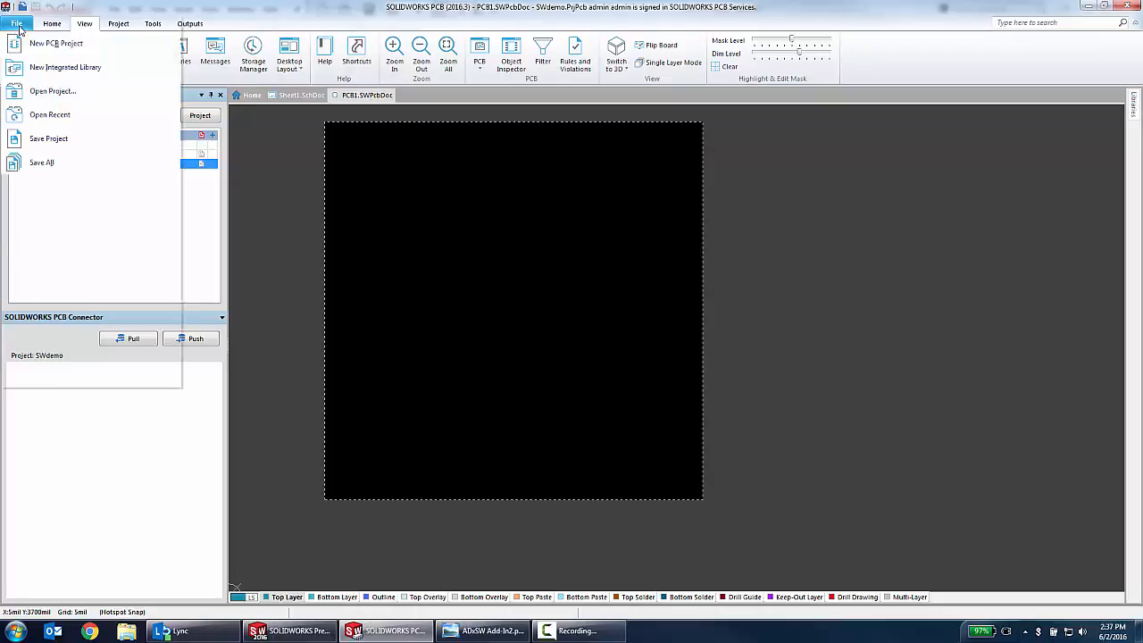
left_click(87, 9)
left_click(52, 23)
left_click(18, 54)
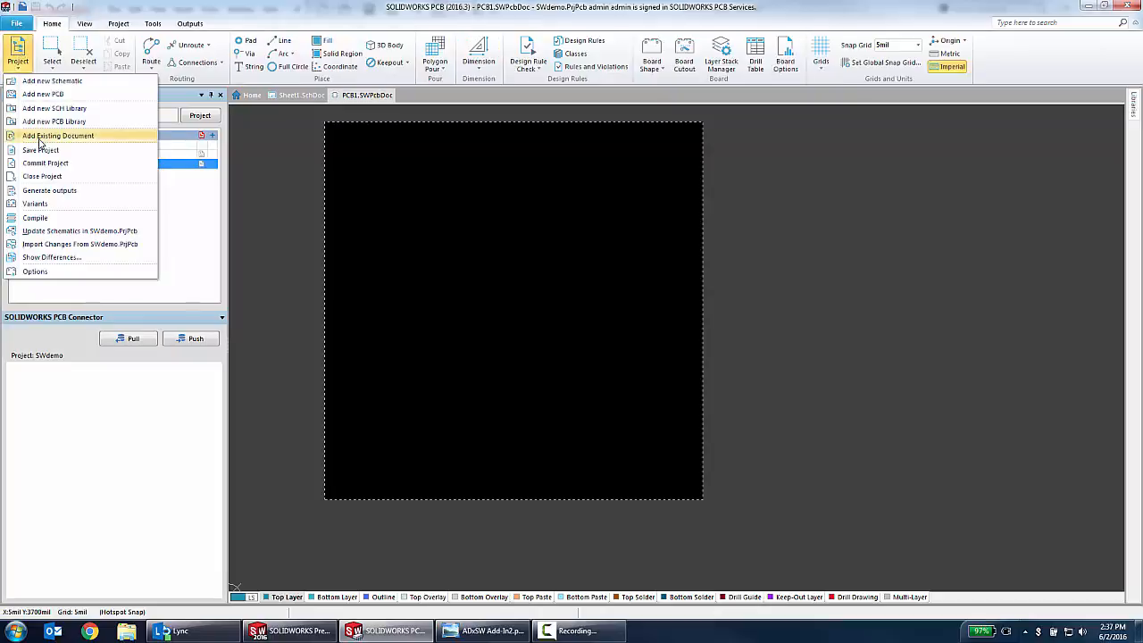
left_click(42, 176)
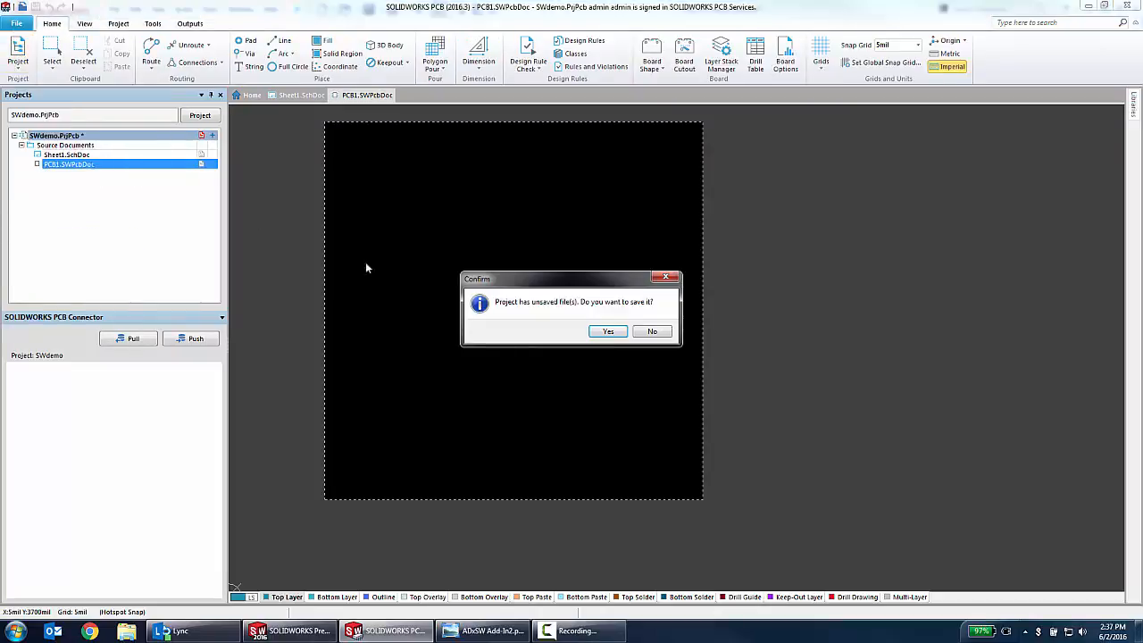
left_click(608, 333)
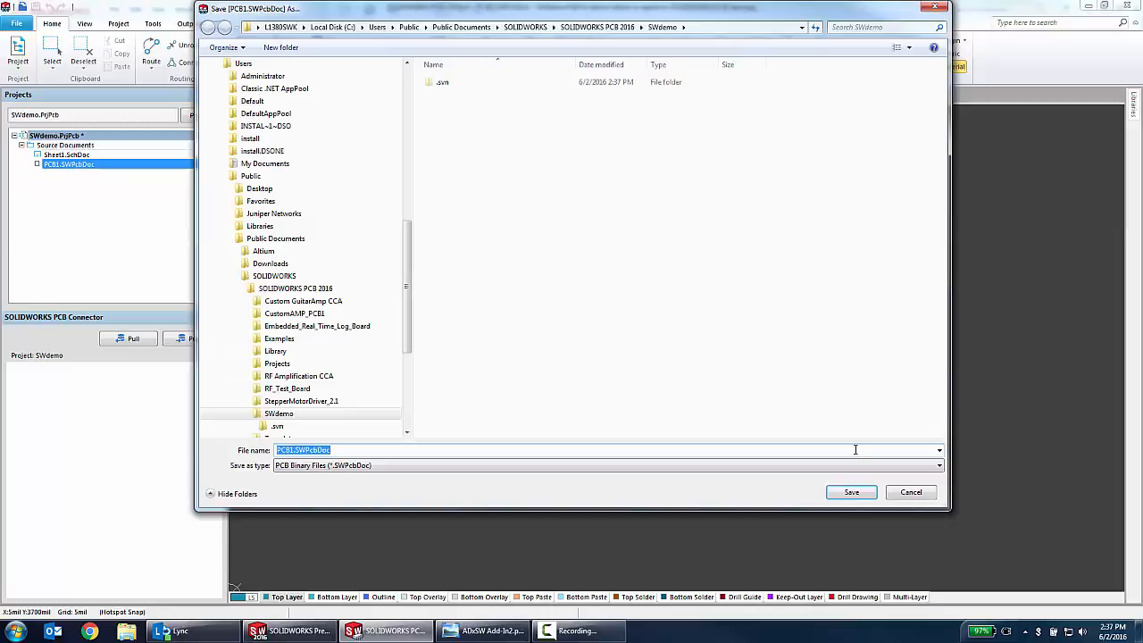
left_click(849, 493)
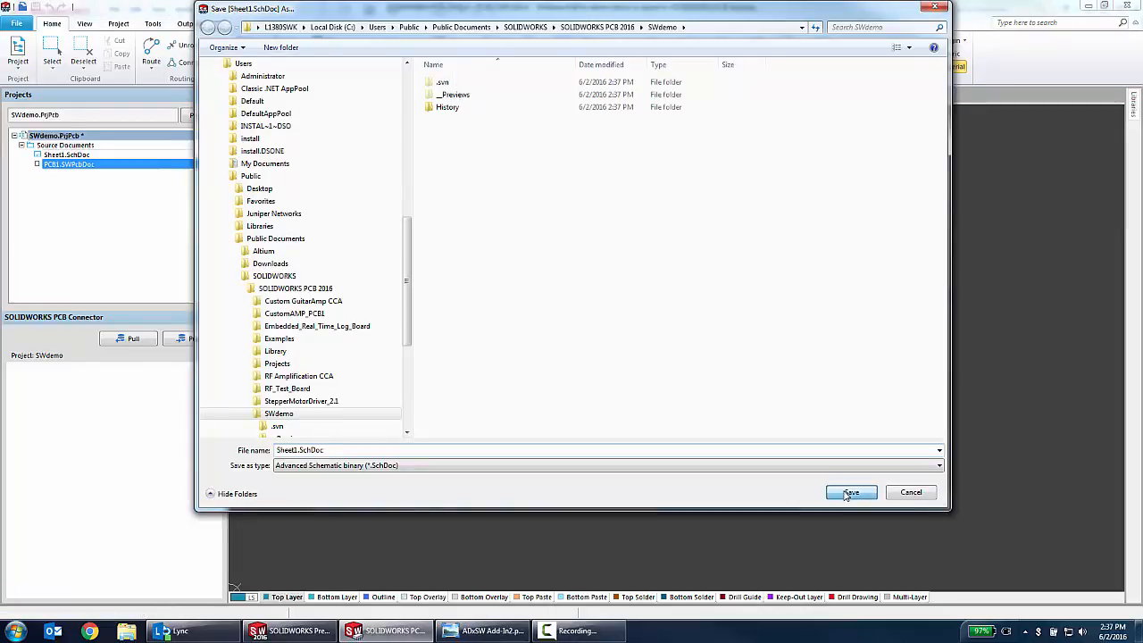
left_click(845, 492)
left_click(636, 455)
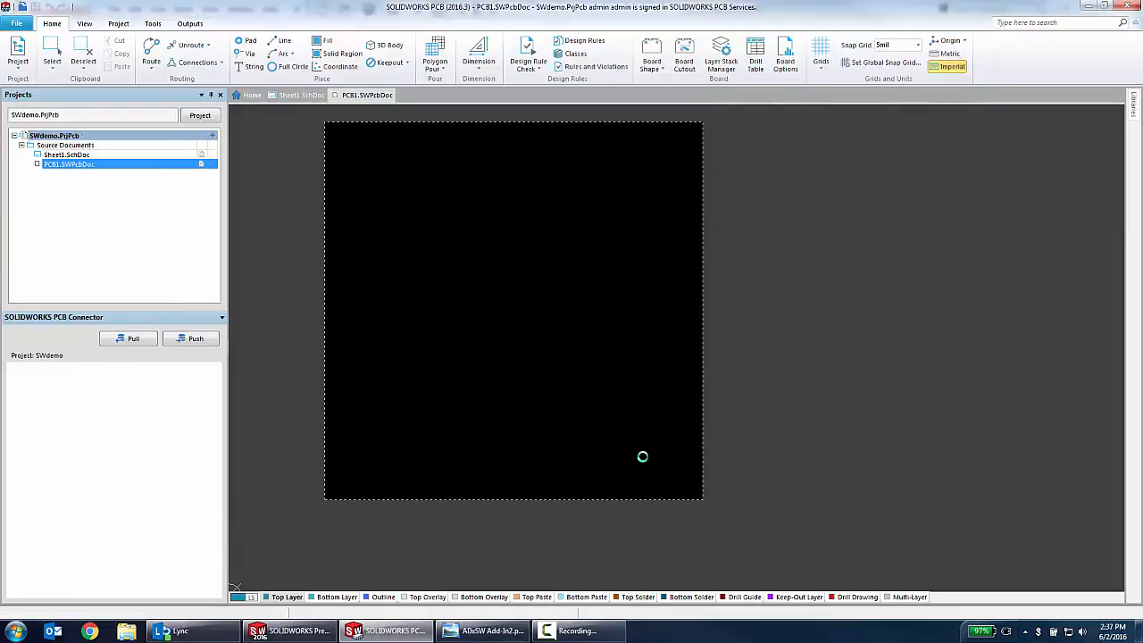
left_click(18, 55)
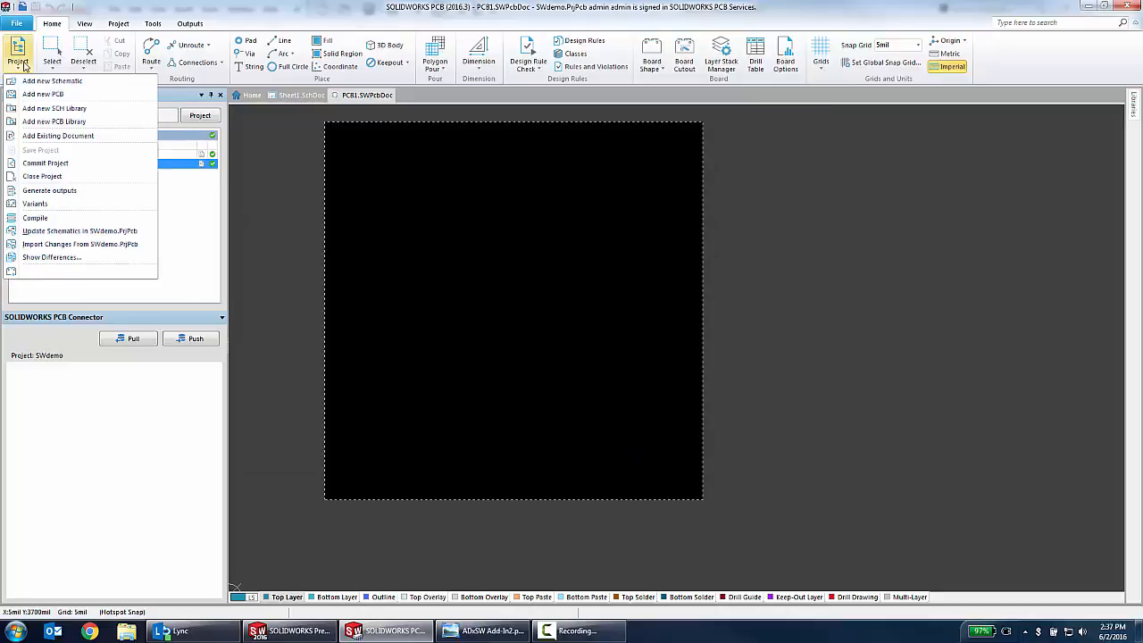
left_click(35, 164)
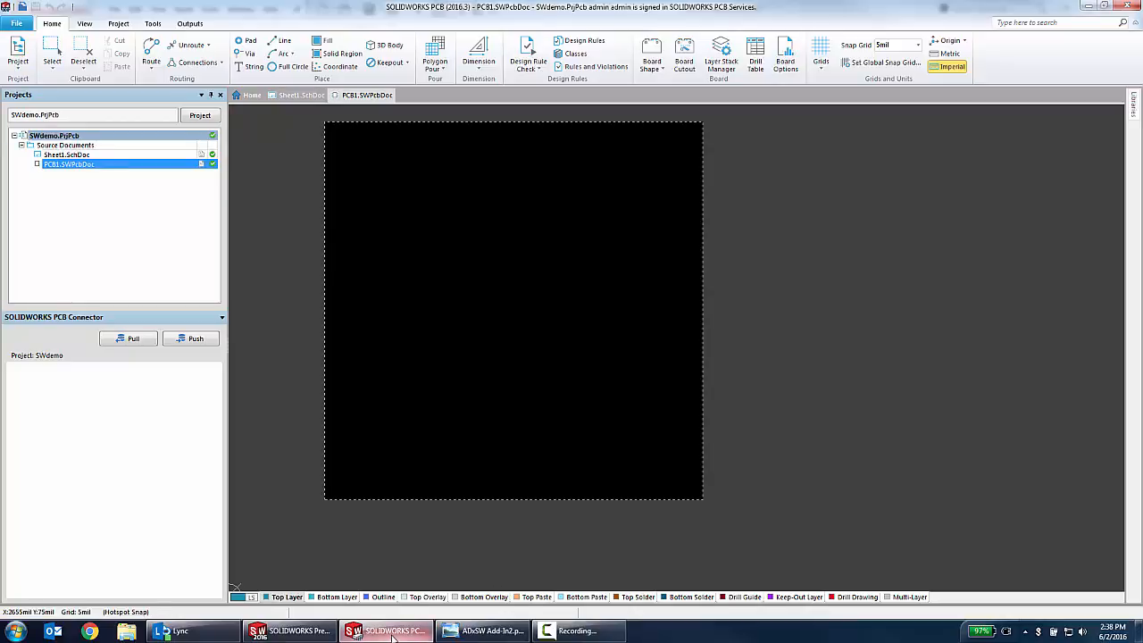
- Switch to SOLIDWORKS and start a new board assembly from the managed project SWdemo using the PCB Add-in
left_click(288, 631)
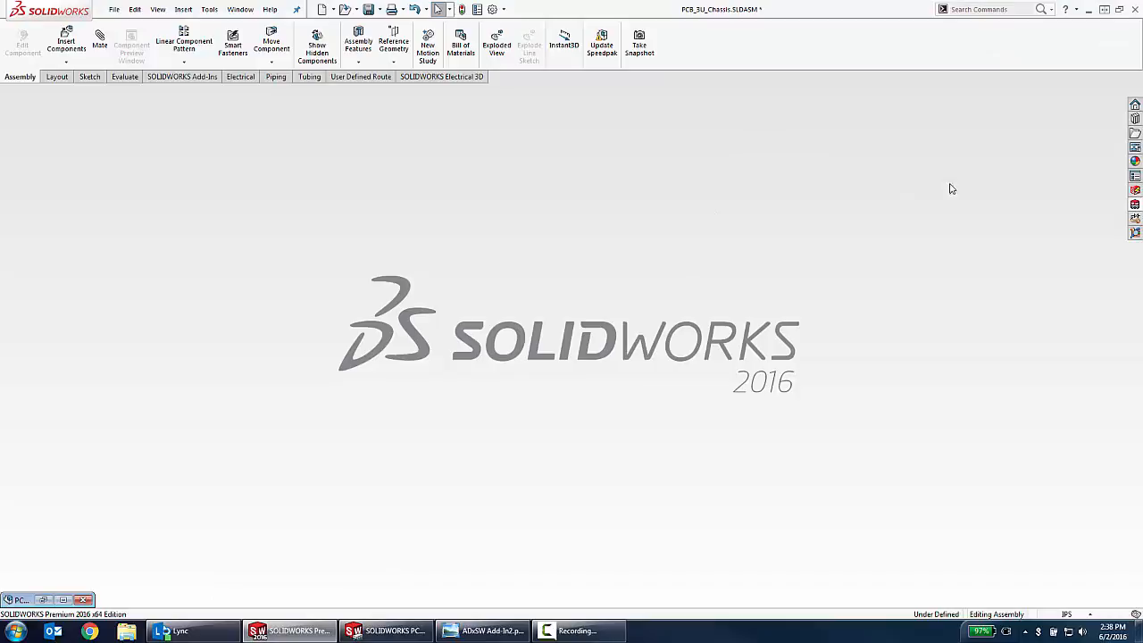
left_click(1135, 206)
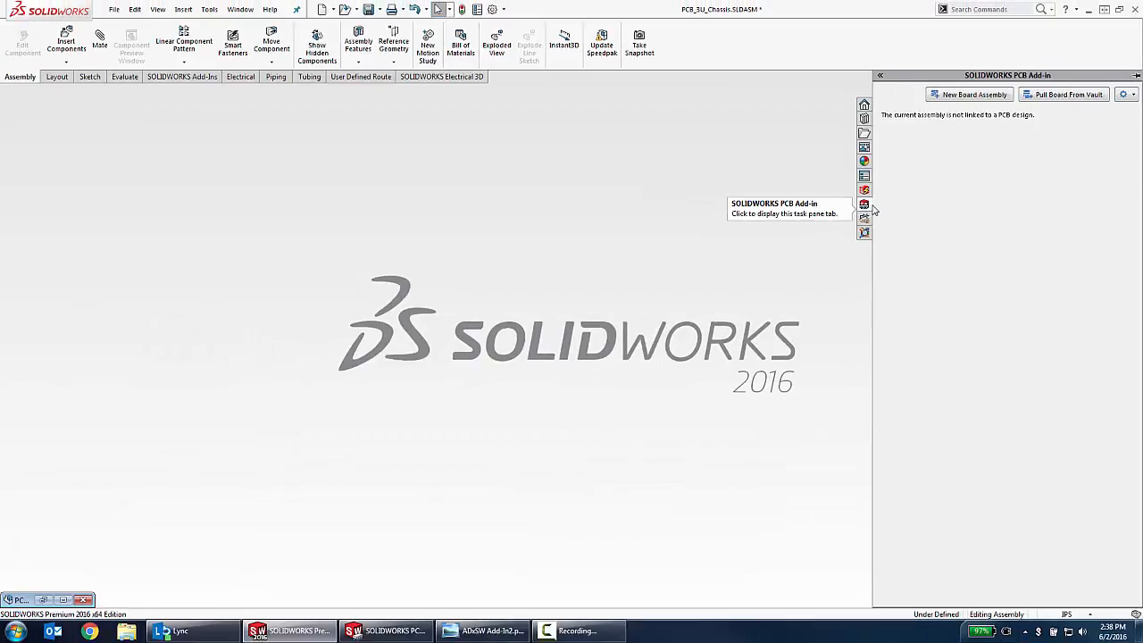
left_click(960, 98)
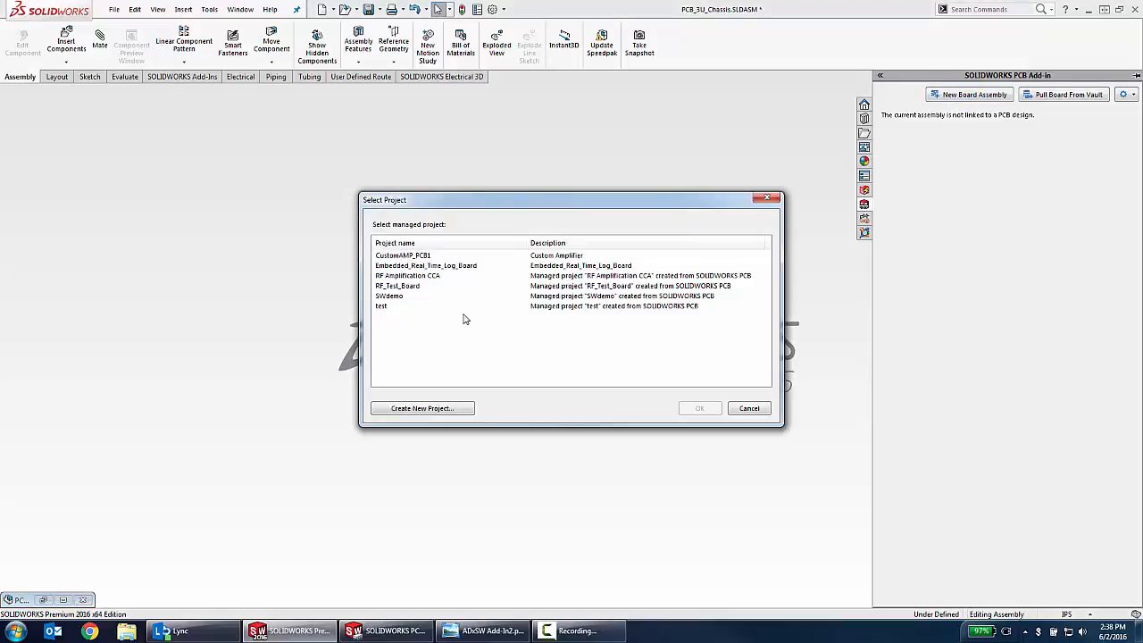
left_click(459, 297)
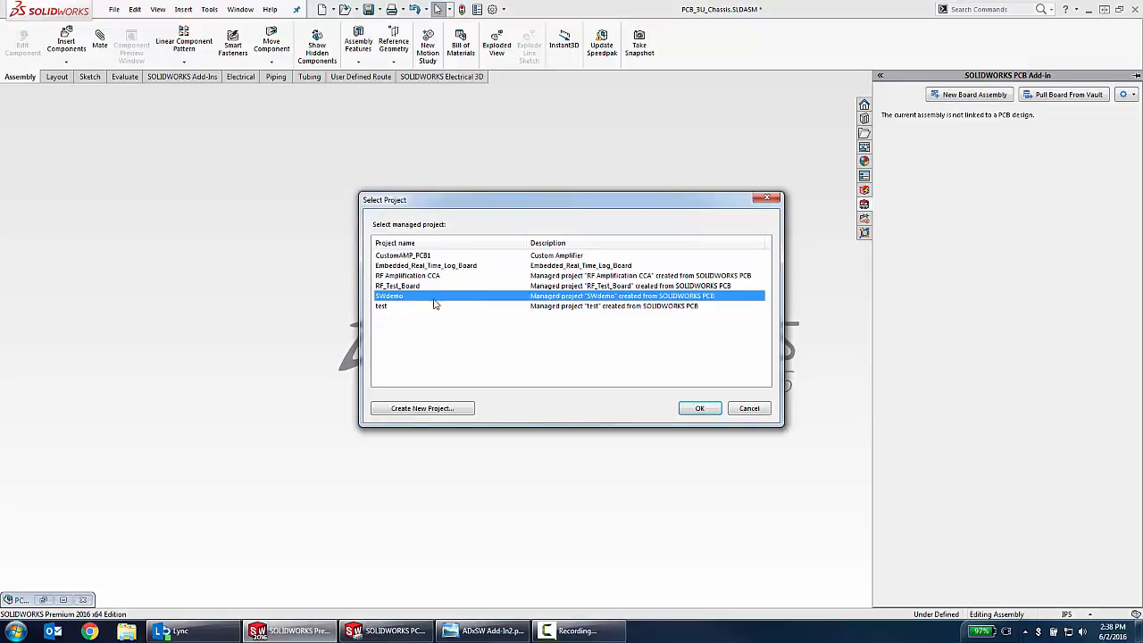
left_click(689, 410)
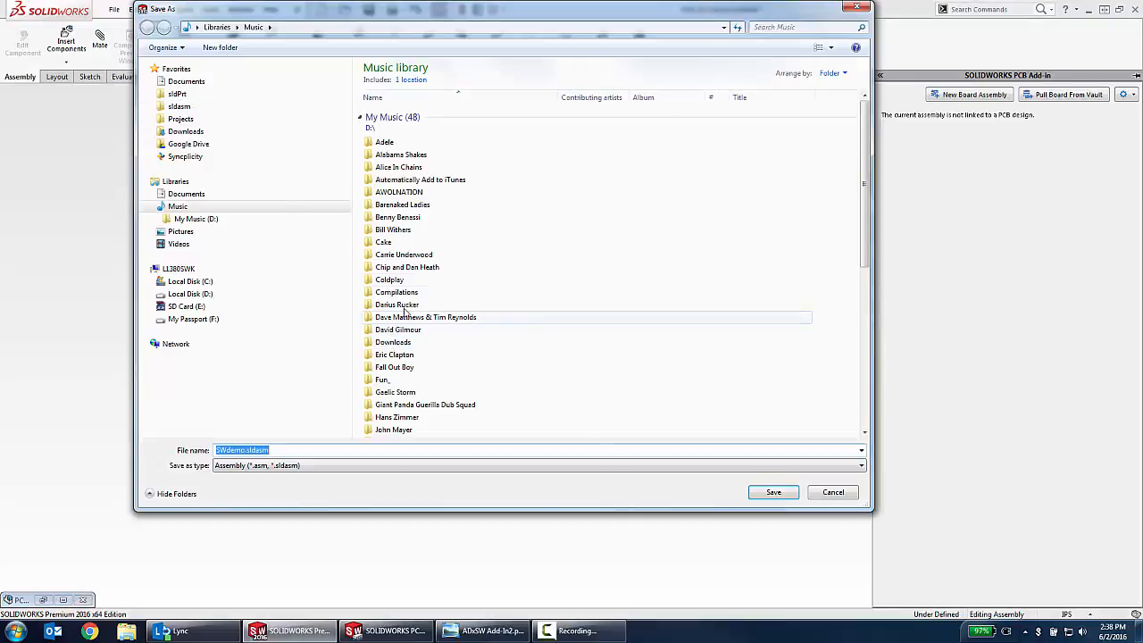
- Save the board assembly as SWdemo.sldasm in the sldasm folder under SOLIDWORKS Electrical
left_click(205, 99)
left_click(193, 111)
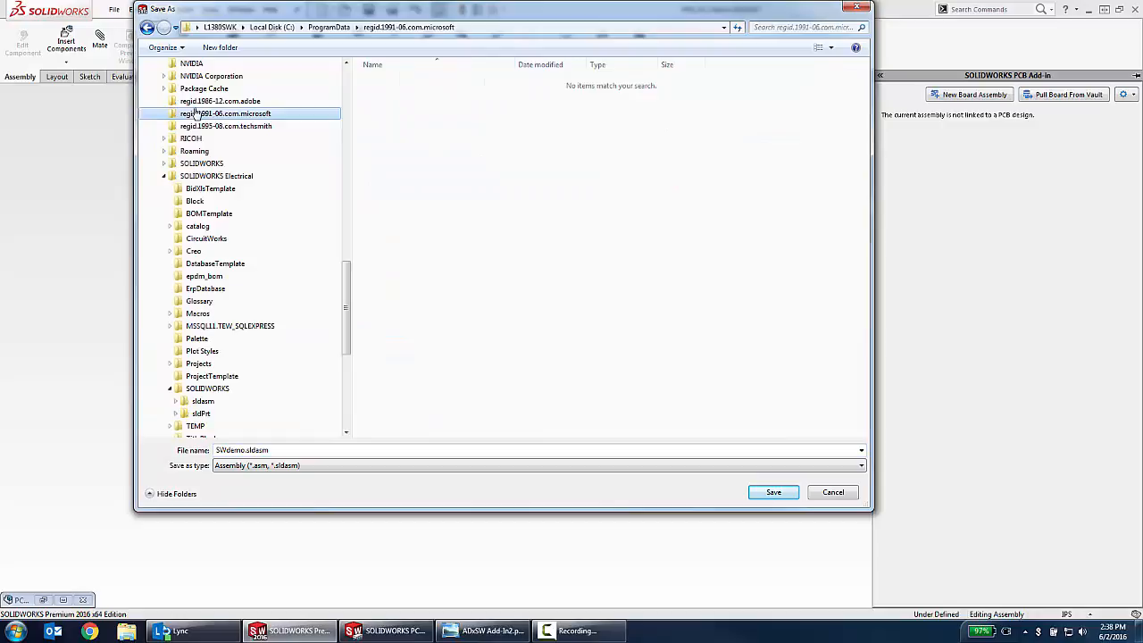
left_click(346, 101)
left_click(346, 100)
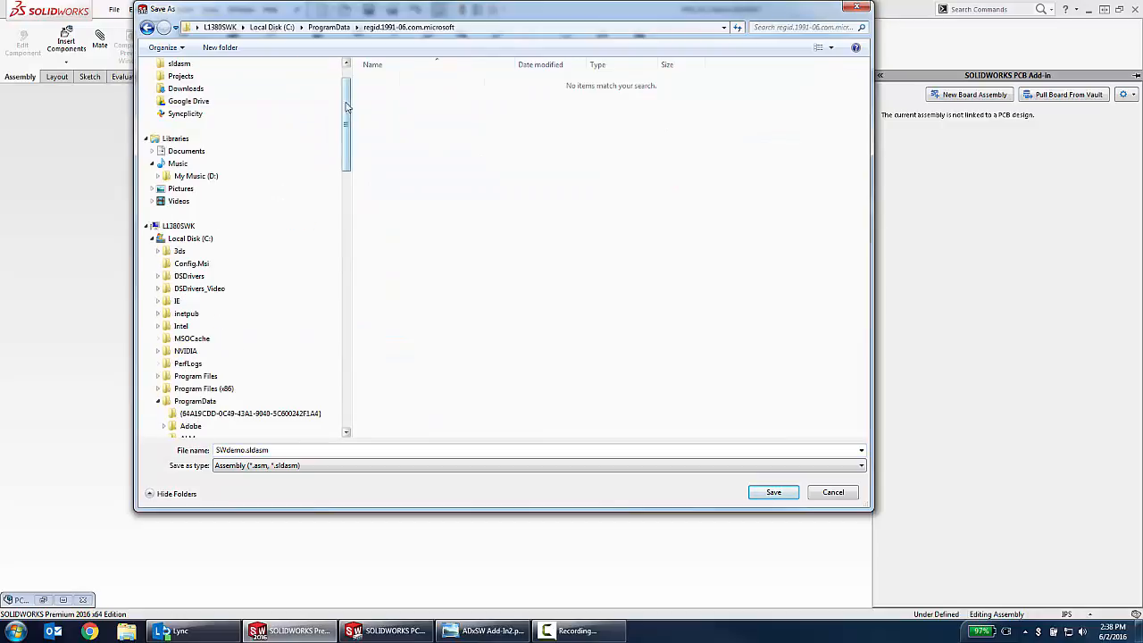
left_click_drag(347, 104, 344, 74)
left_click(194, 106)
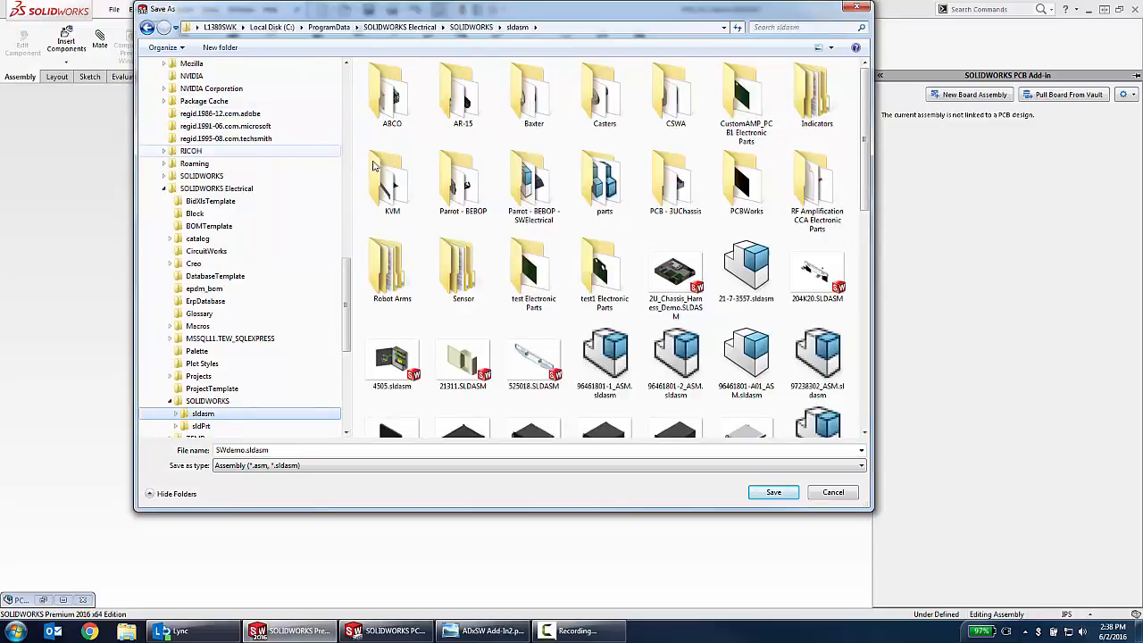
left_click(764, 490)
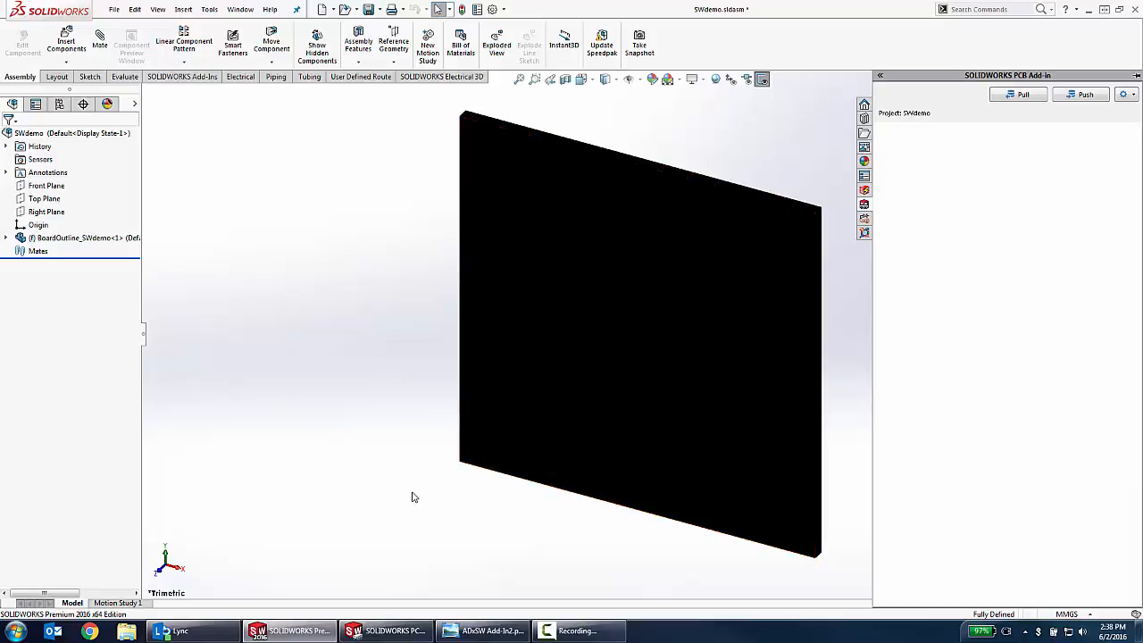
- Switch to SOLIDWORKS PCB and place four pads on PCB1.SWPcbDoc, one near each corner of the board
left_click(376, 634)
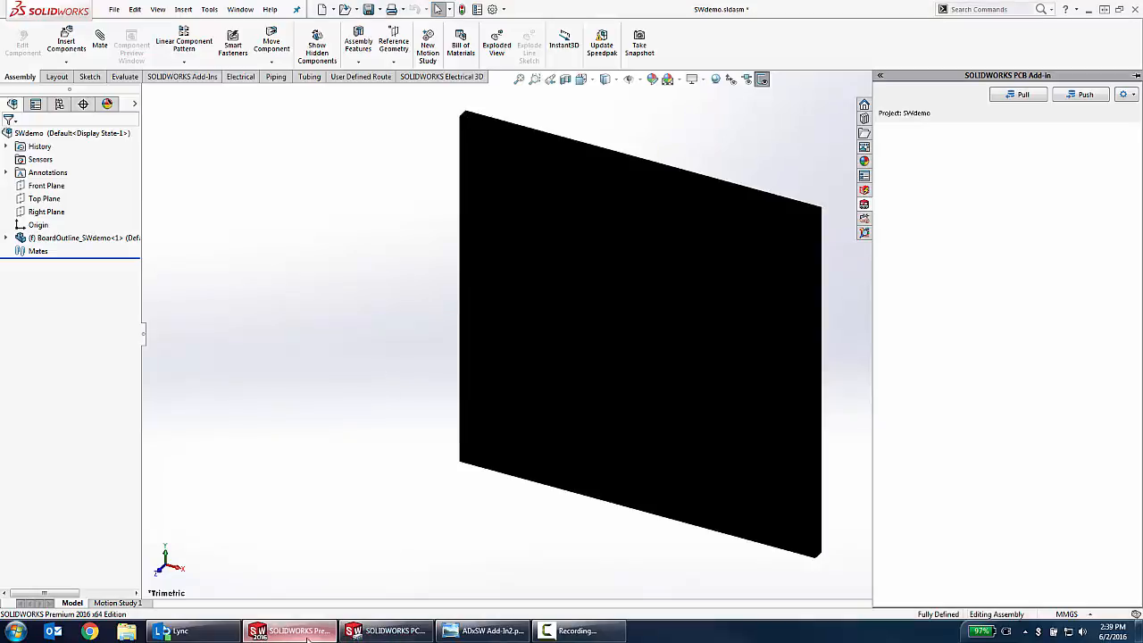
left_click(381, 636)
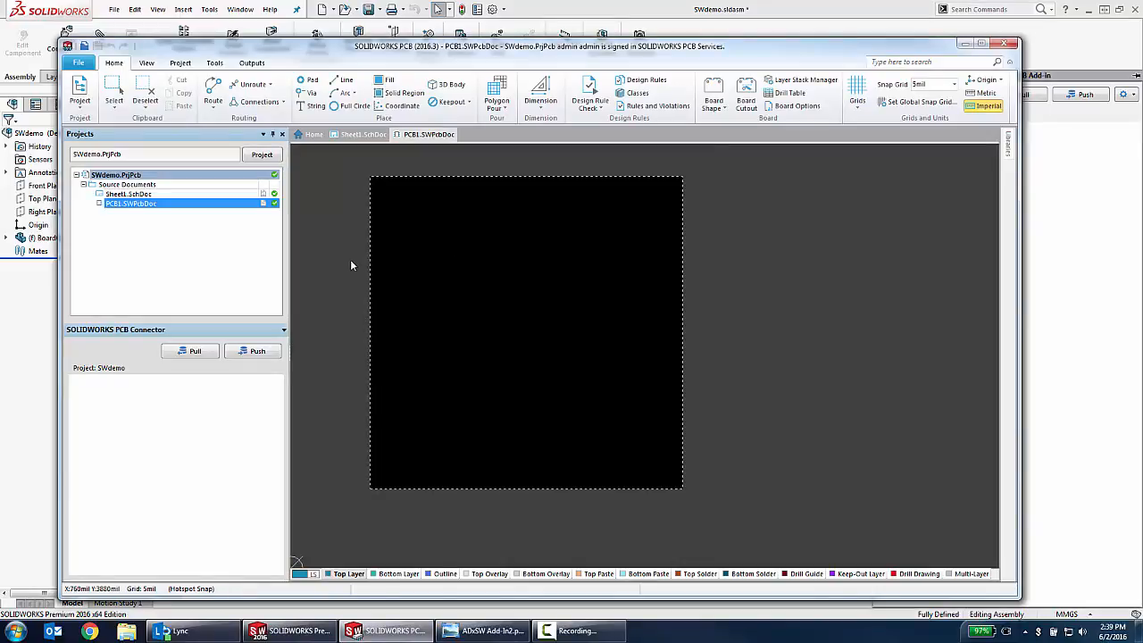
left_click(309, 80)
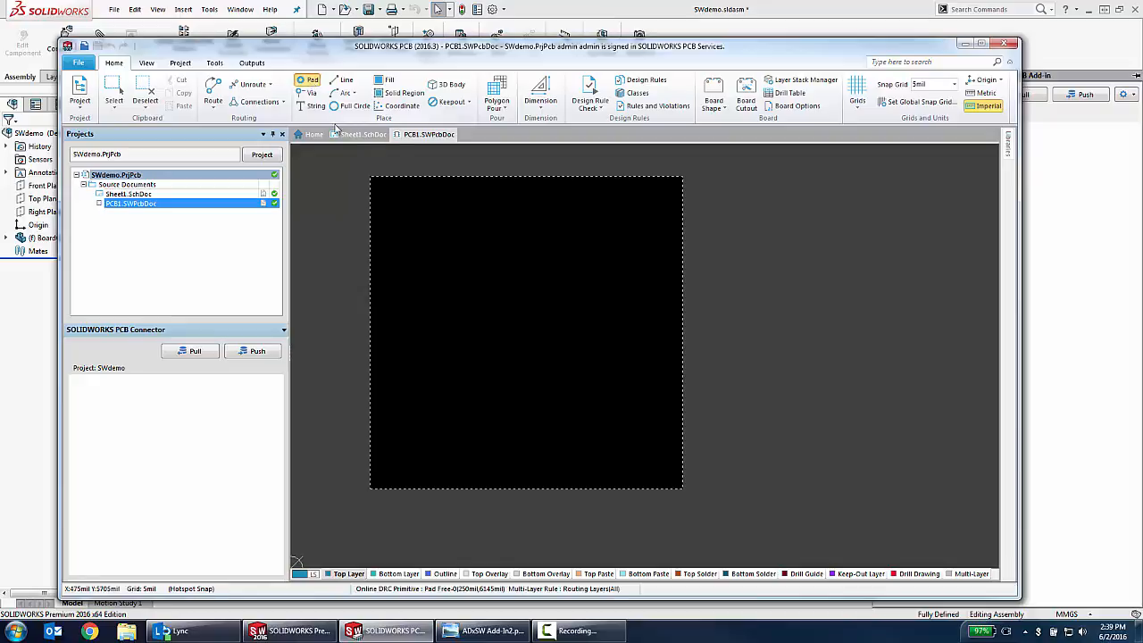
left_click(394, 204)
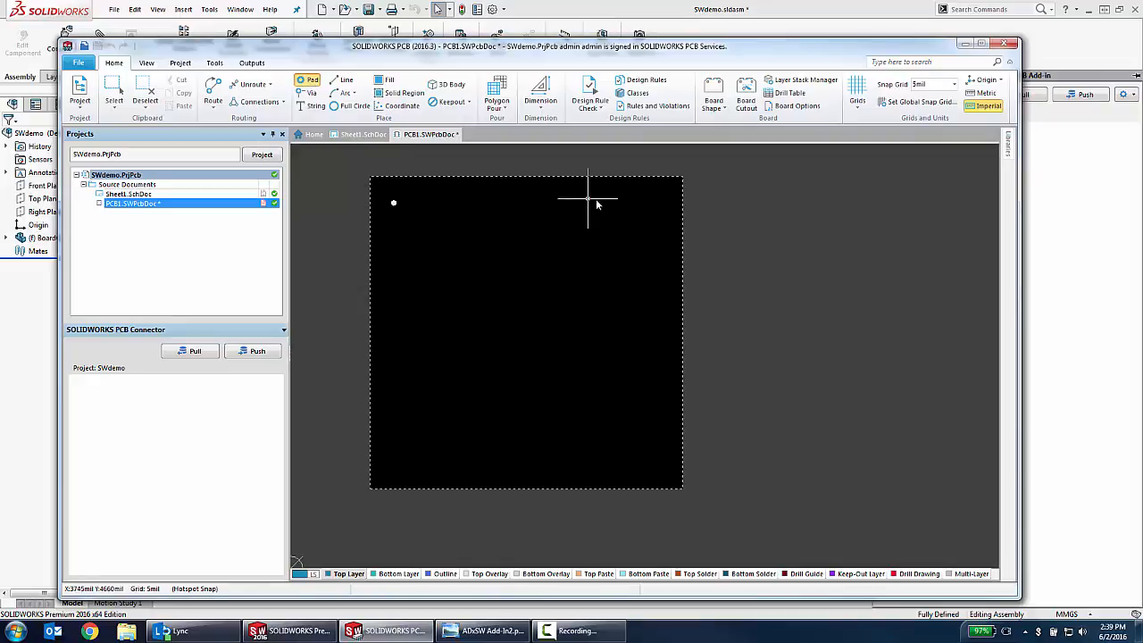
left_click(663, 202)
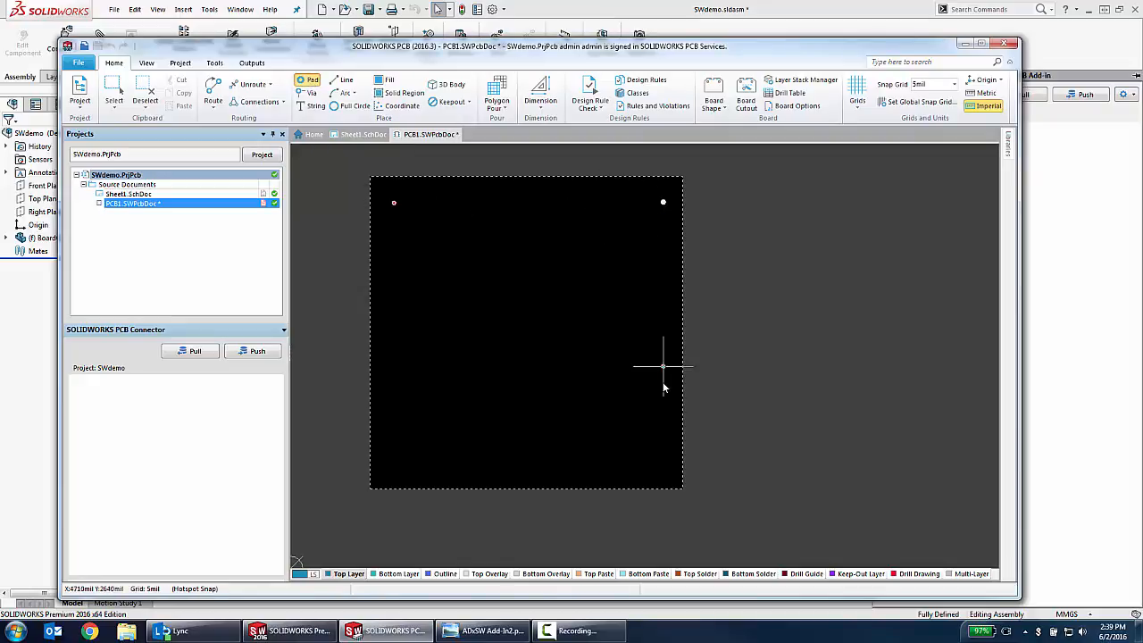
left_click(663, 465)
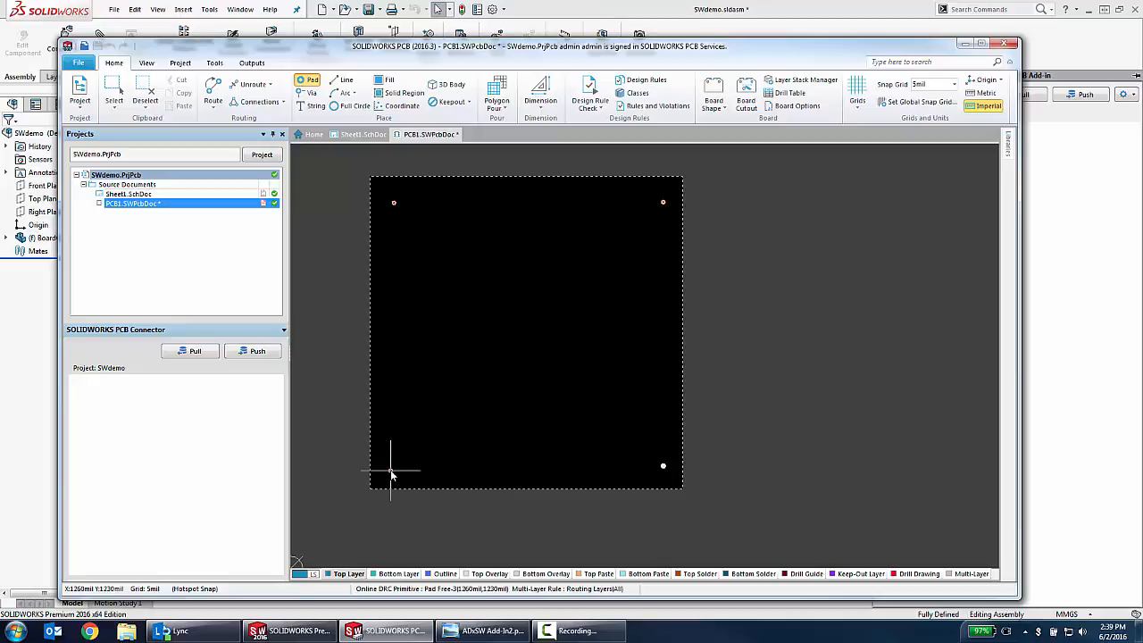
left_click(390, 469)
key("Escape")
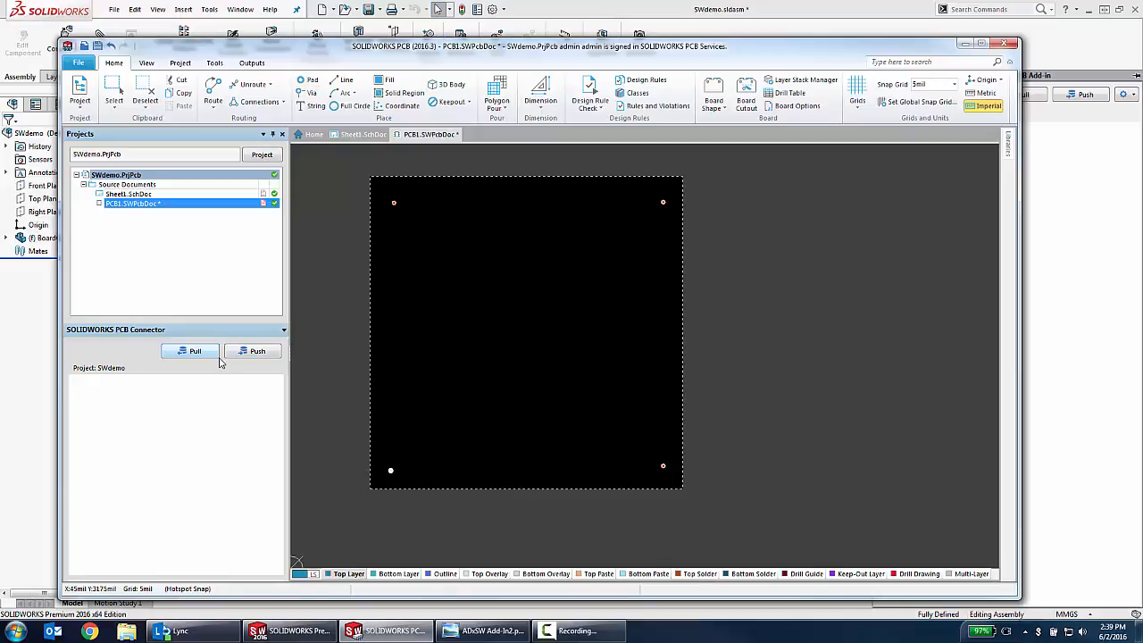
- Save and commit the SWdemo project with the modified PCB1.SWPcbDoc and Sheet1.SchDoc, and compile the project
left_click(80, 89)
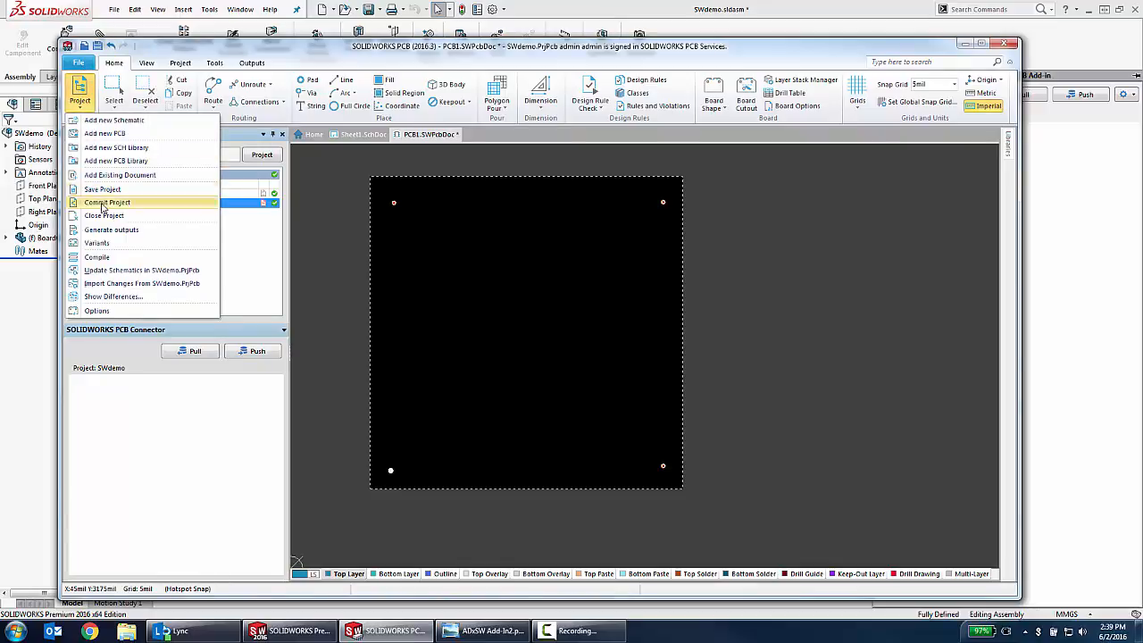
left_click(104, 263)
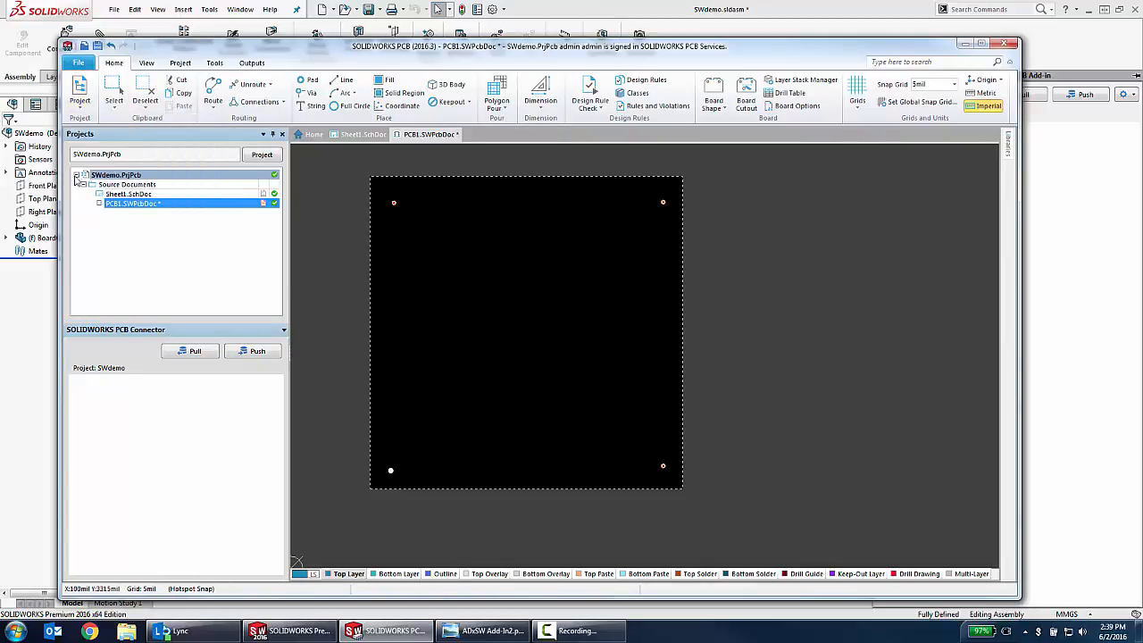
left_click(81, 103)
left_click(107, 202)
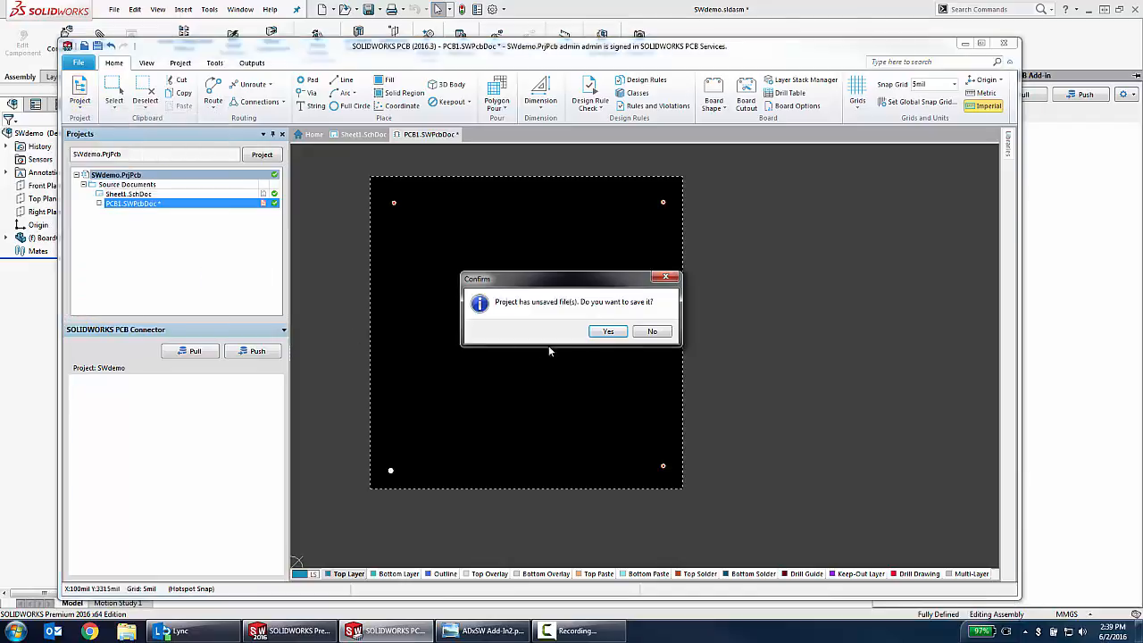
left_click(552, 351)
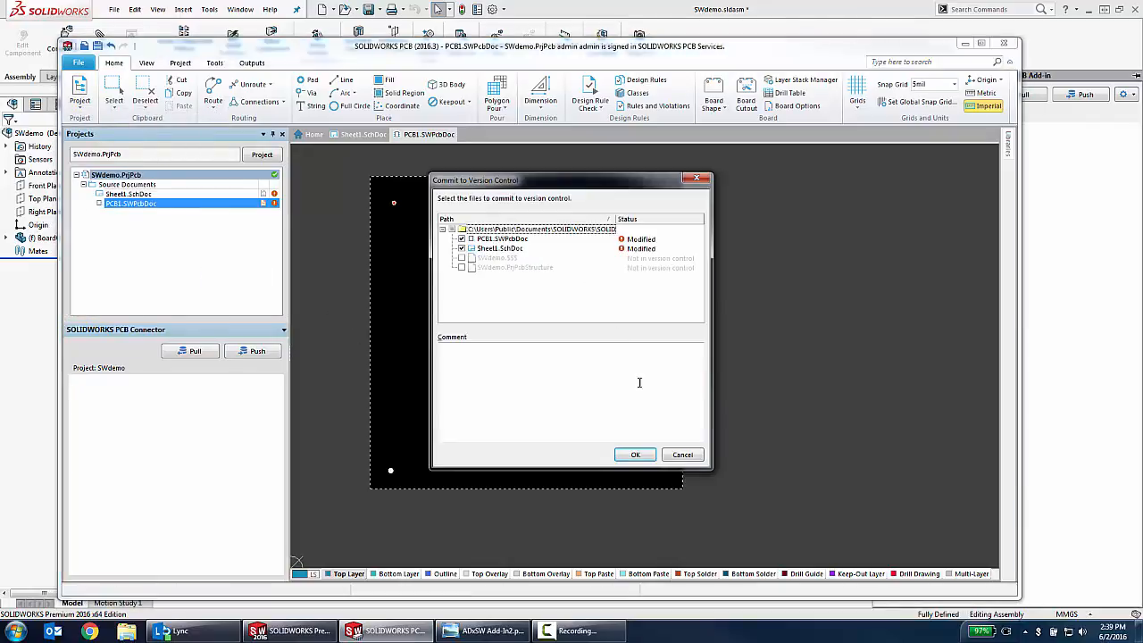
left_click(625, 452)
left_click(81, 96)
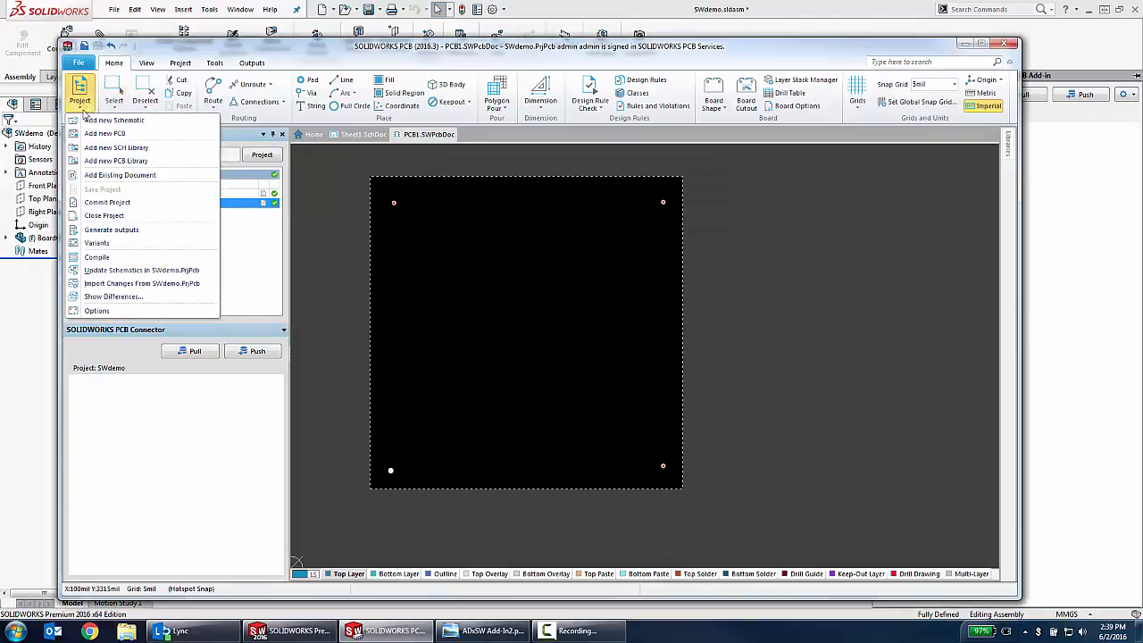
left_click(106, 259)
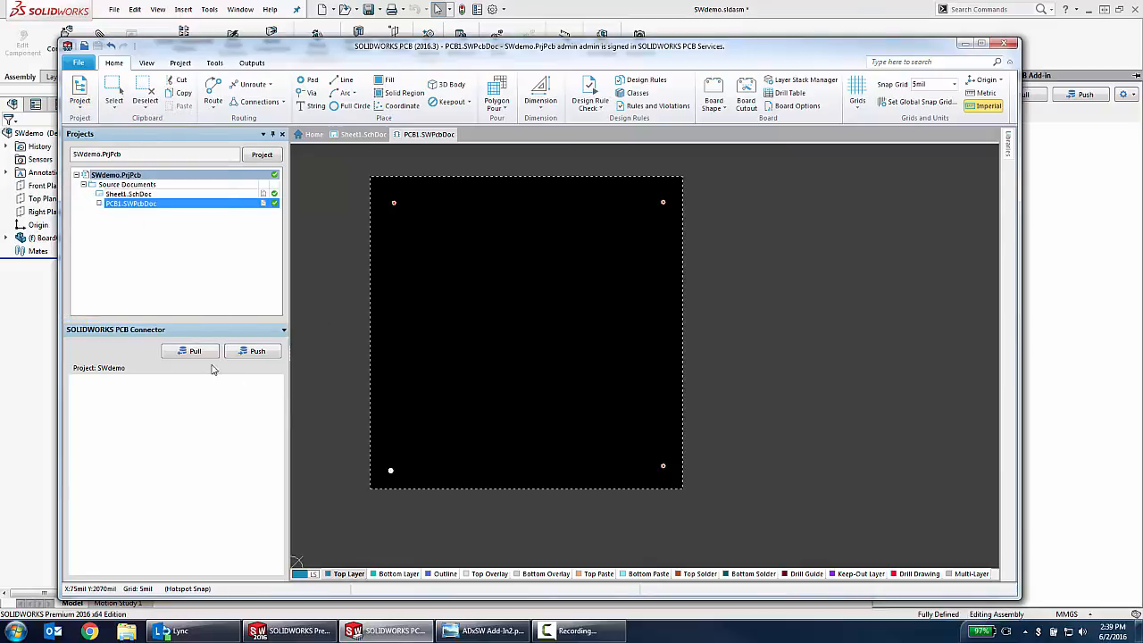
- Push the board changes through the PCB Connector with the comment "added pads"
left_click(257, 351)
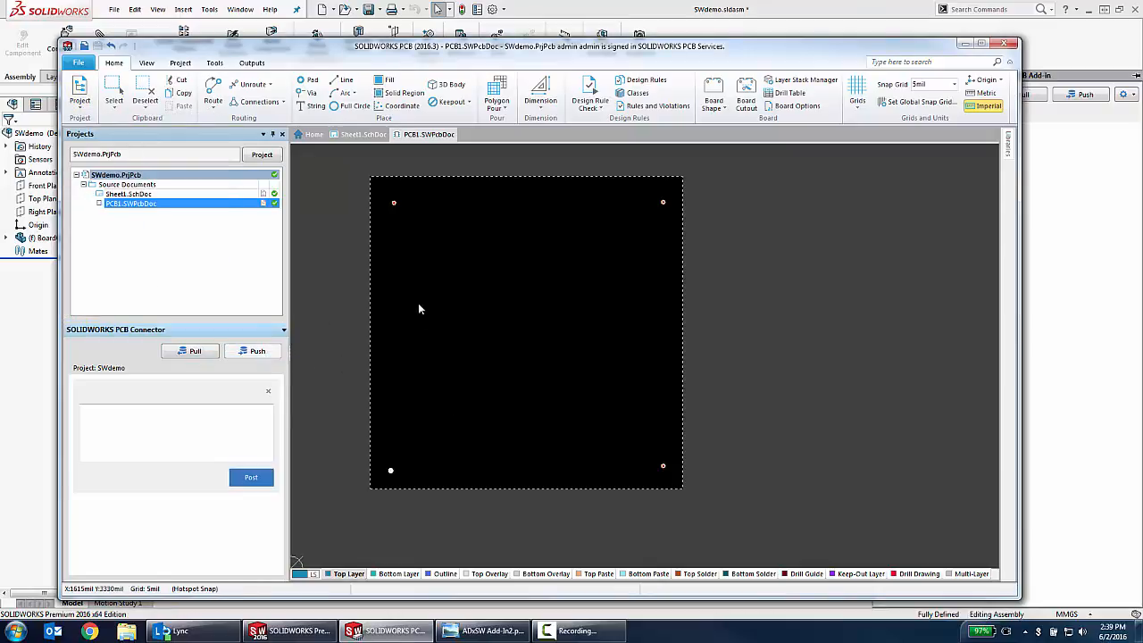
left_click(224, 409)
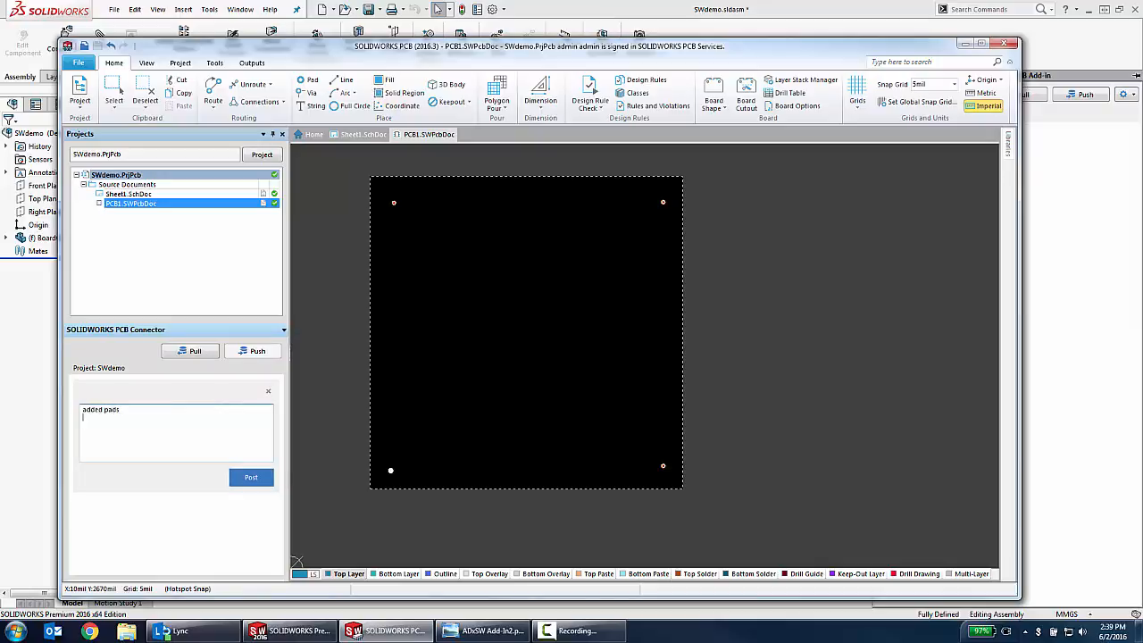
left_click(247, 482)
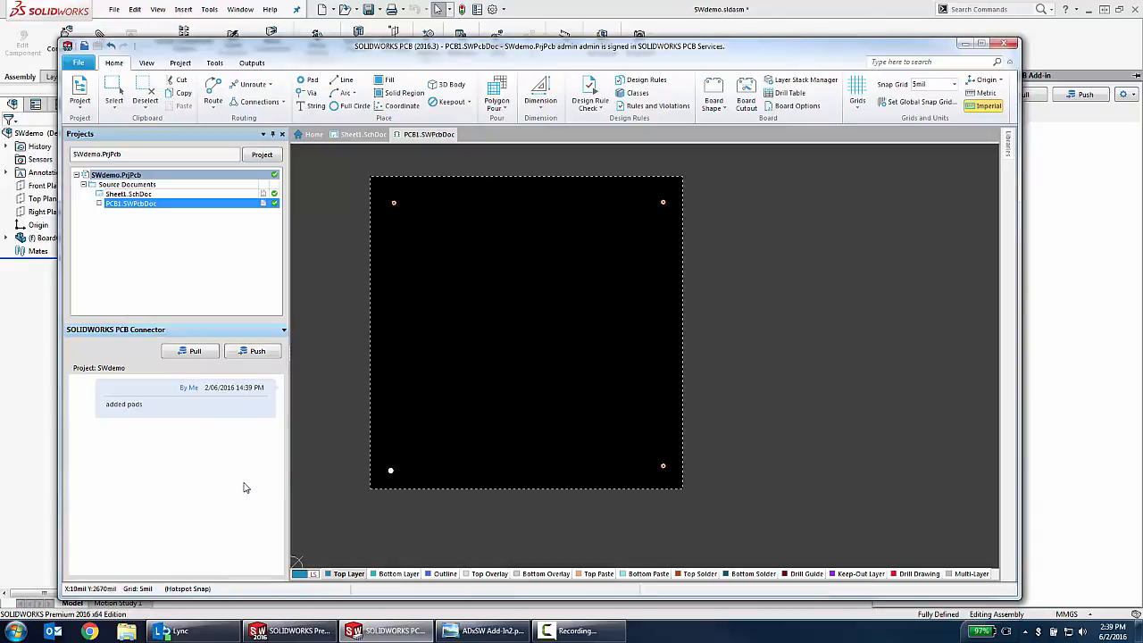
- Switch to SOLIDWORKS, pull the board changes into the SWdemo assembly, and preview the board outline and the four added holes
left_click(291, 631)
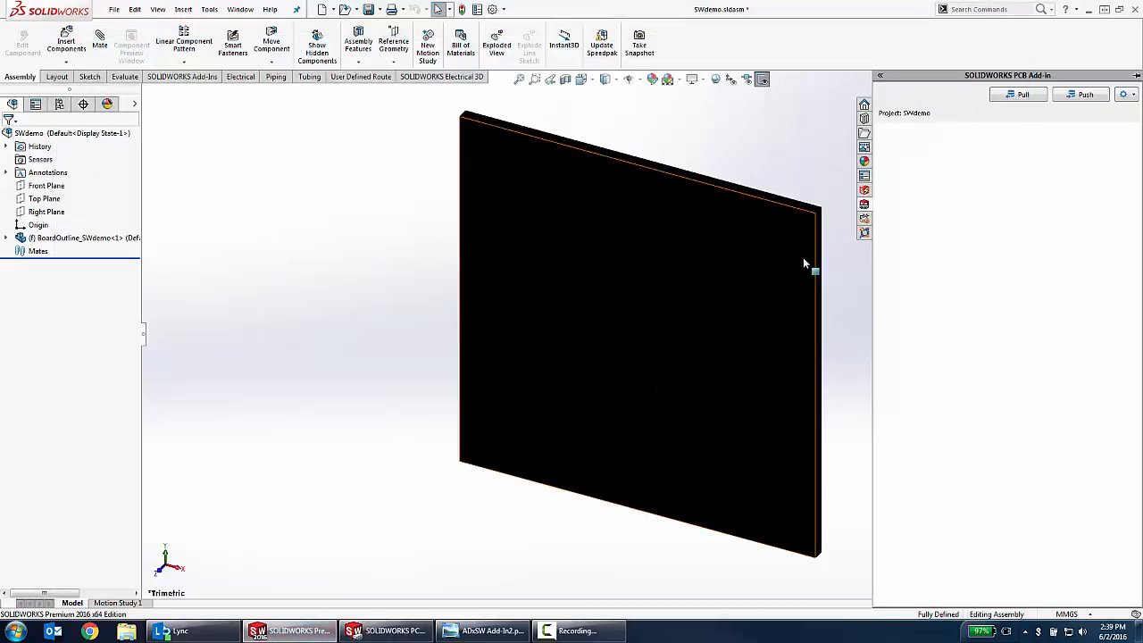
left_click(1027, 95)
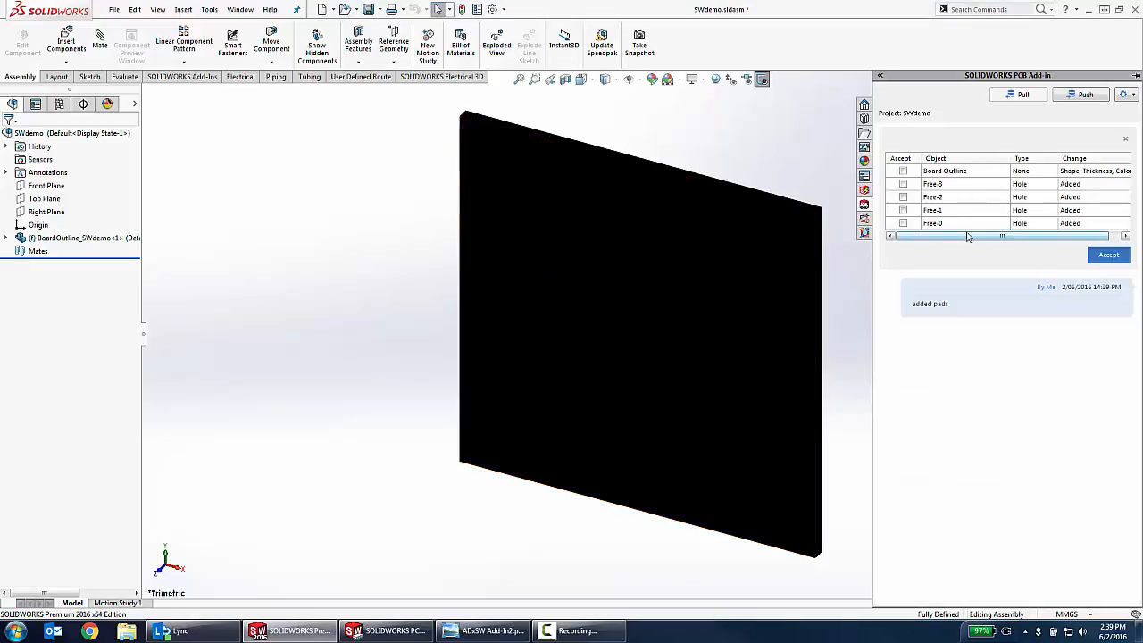
left_click(969, 174)
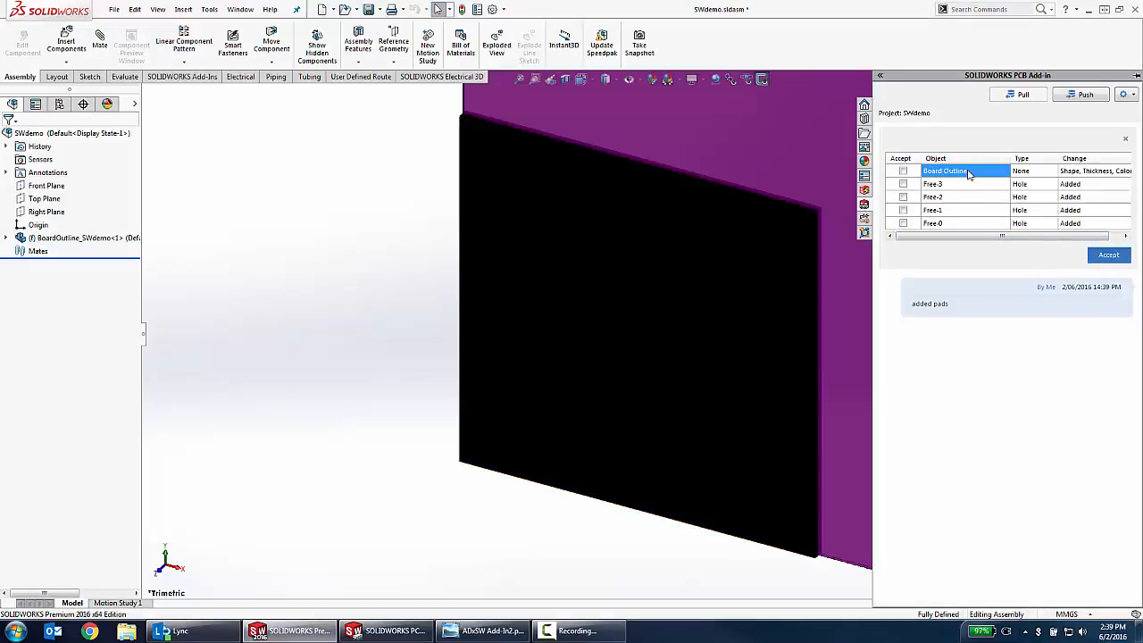
left_click(966, 191)
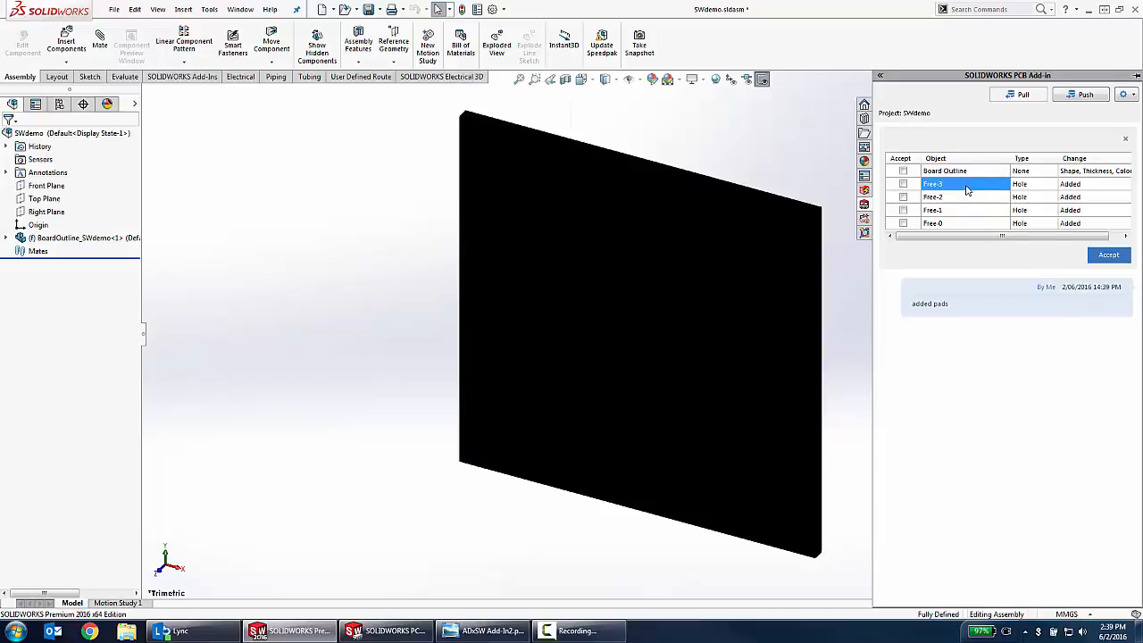
left_click(964, 197)
left_click(964, 210)
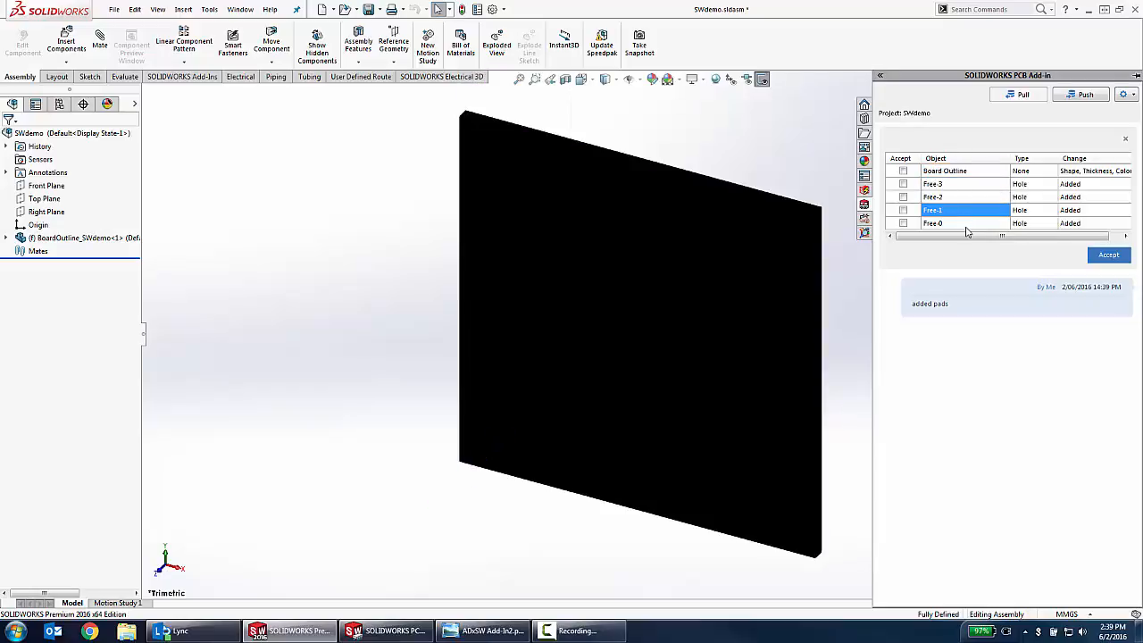
left_click(967, 225)
- Check and accept all pulled changes so the board outline and holes are updated in the SWdemo assembly
right_click(970, 216)
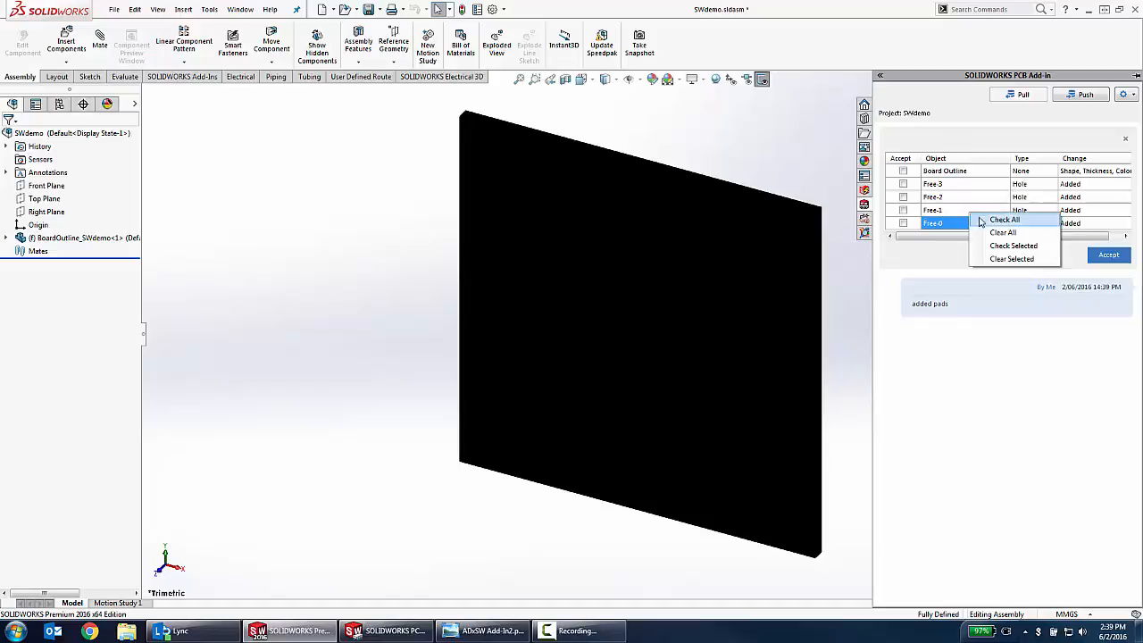
left_click(987, 223)
left_click(1108, 255)
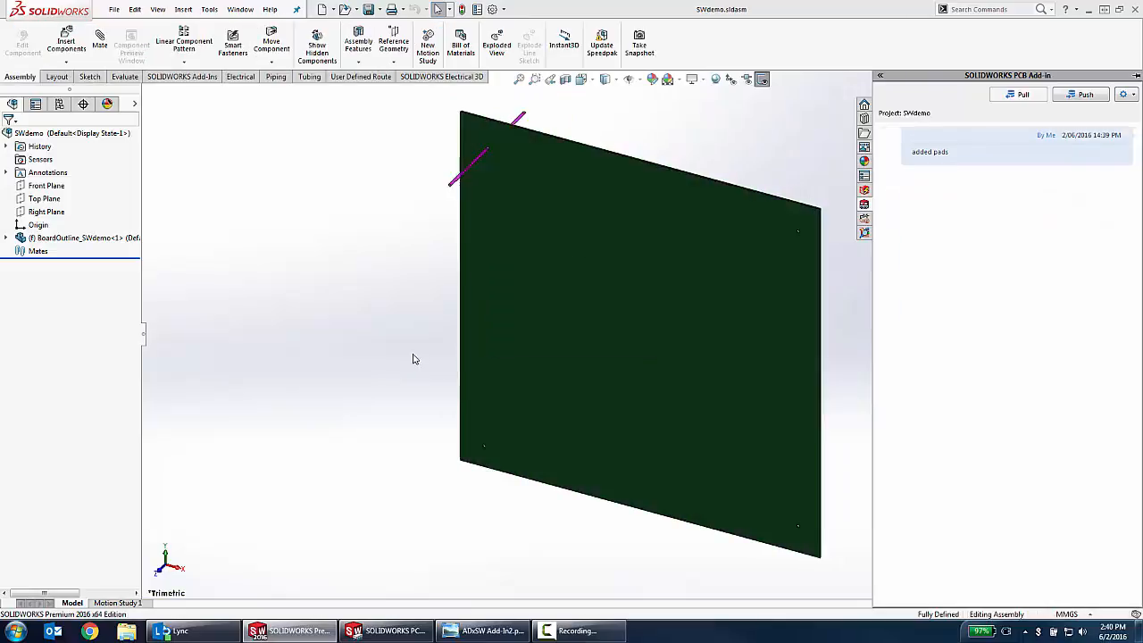
middle_click_drag(559, 237, 592, 158)
scroll(594, 197, "up", 3)
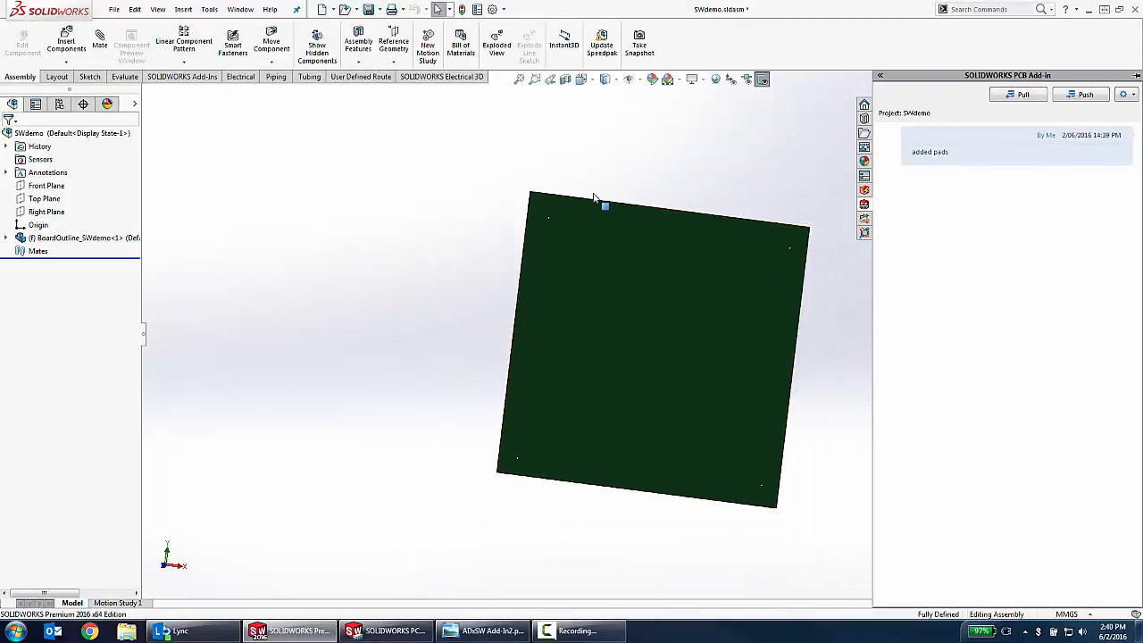
scroll(670, 255, "down", 4)
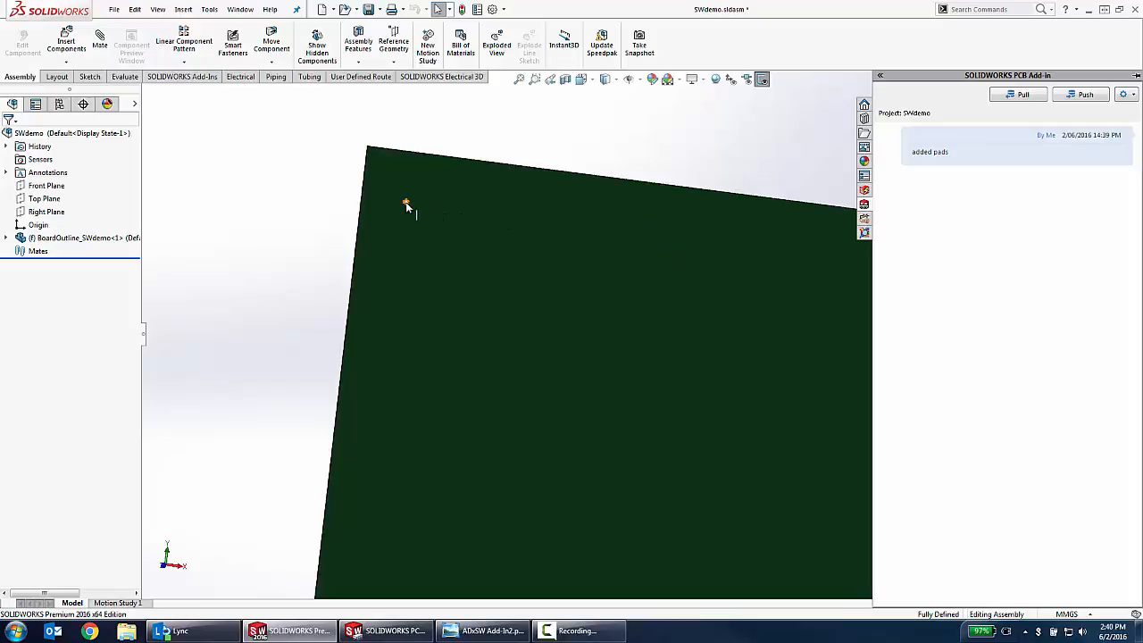
left_click(563, 158)
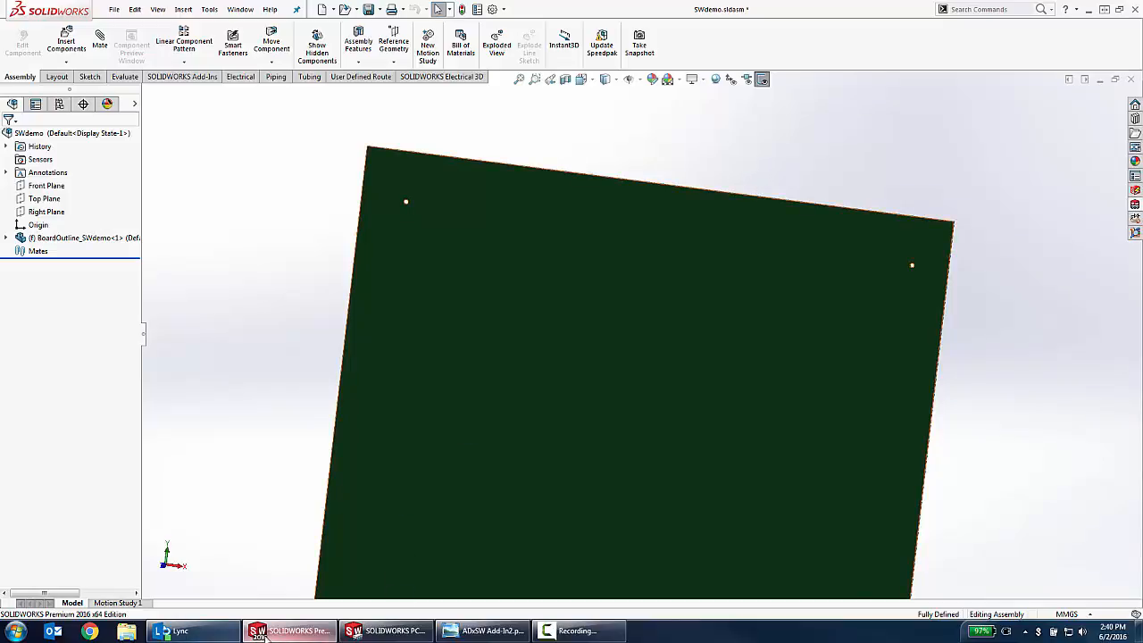
- Switch to the PCB_3U_Chassis assembly and insert SWdemo, rotated in 90° increments to lie flat, between the four chassis standoffs
mouse_move(257, 632)
left_click(268, 554)
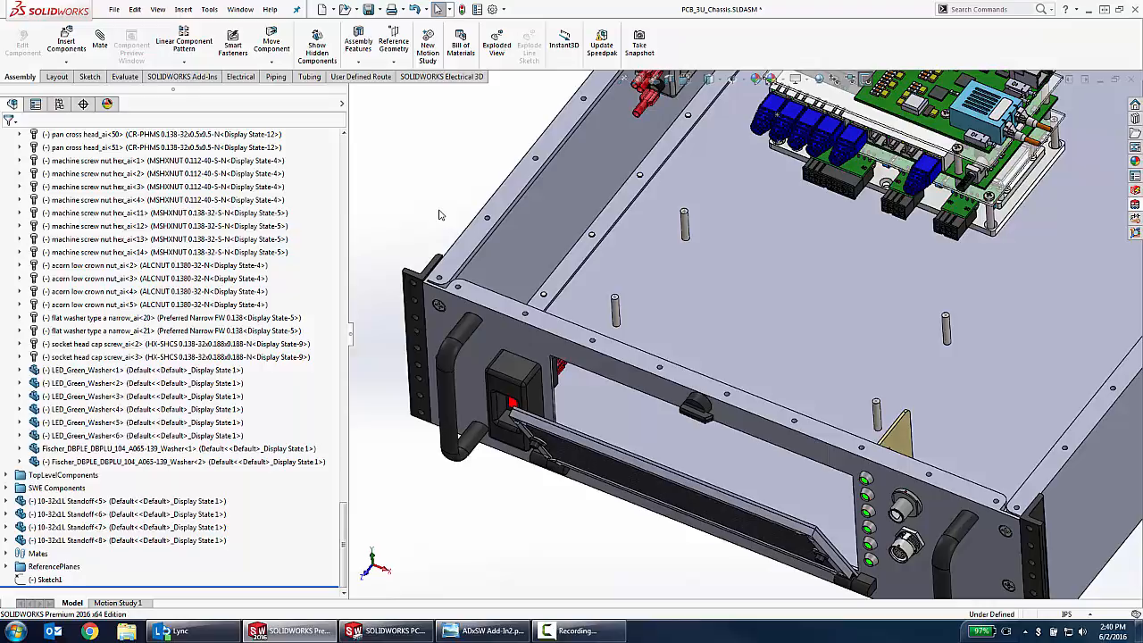
middle_click_drag(439, 220, 443, 235)
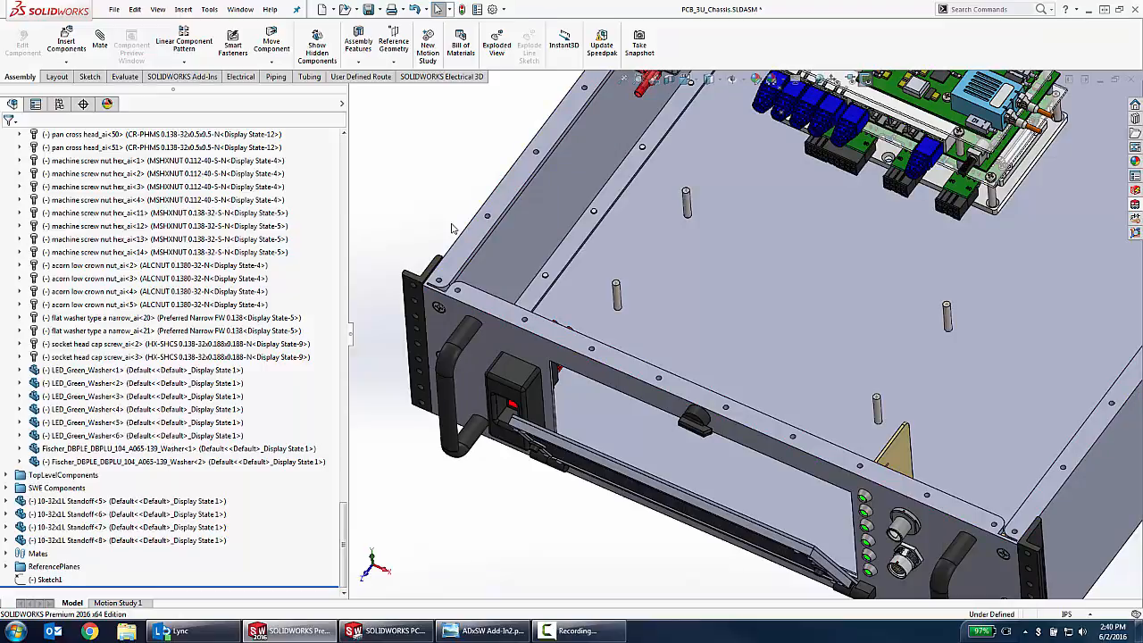
left_click(66, 42)
left_click(56, 246)
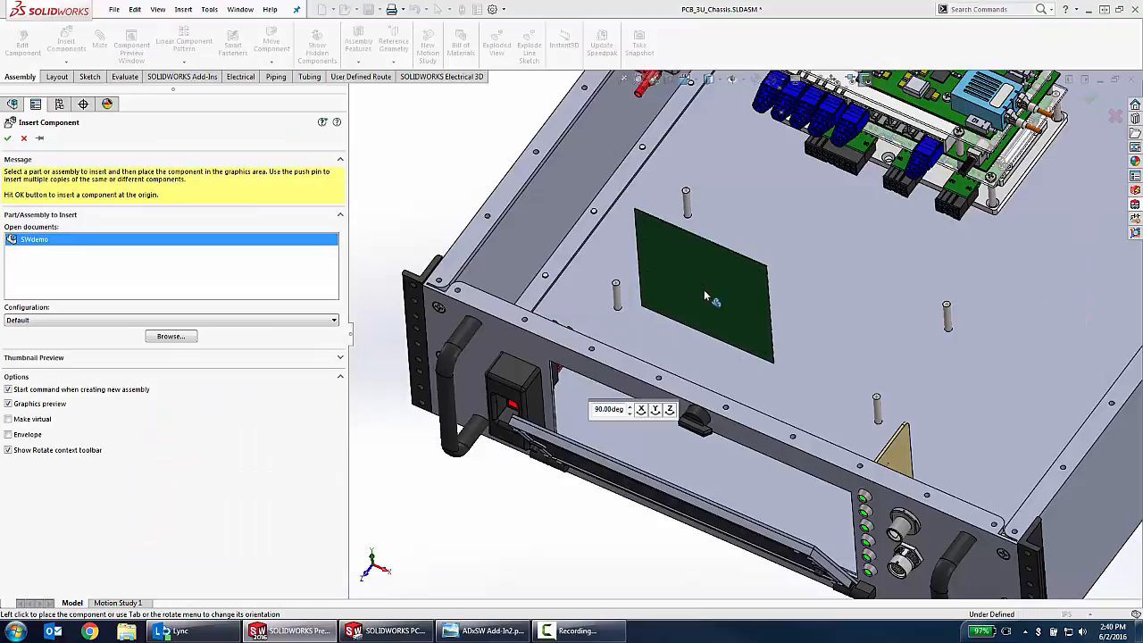
left_click(656, 410)
left_click(662, 411)
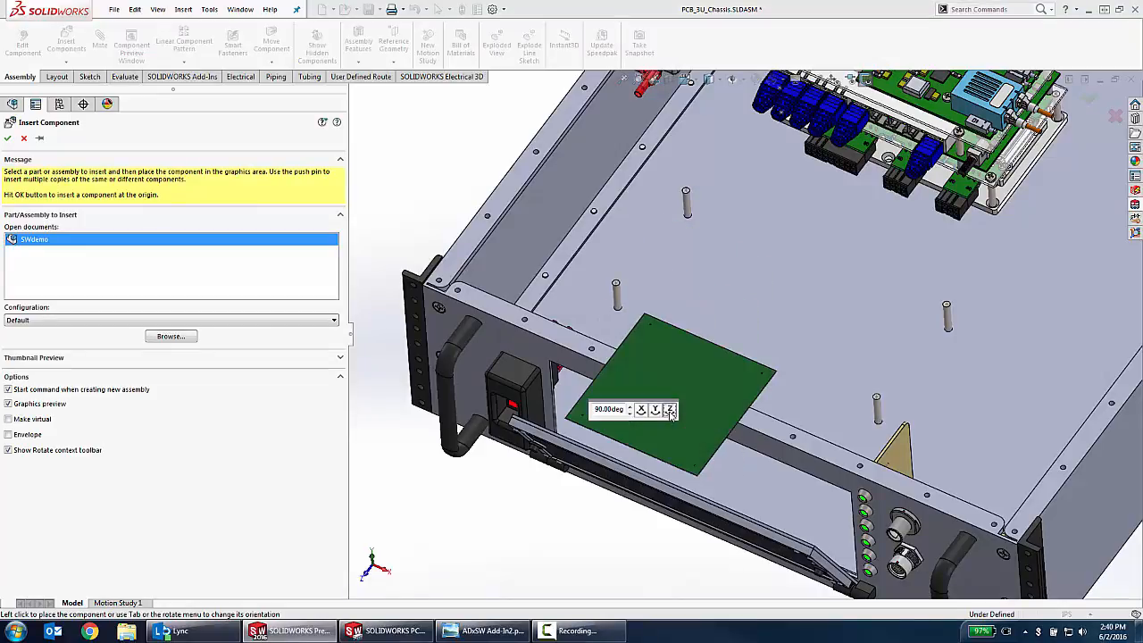
left_click(746, 287)
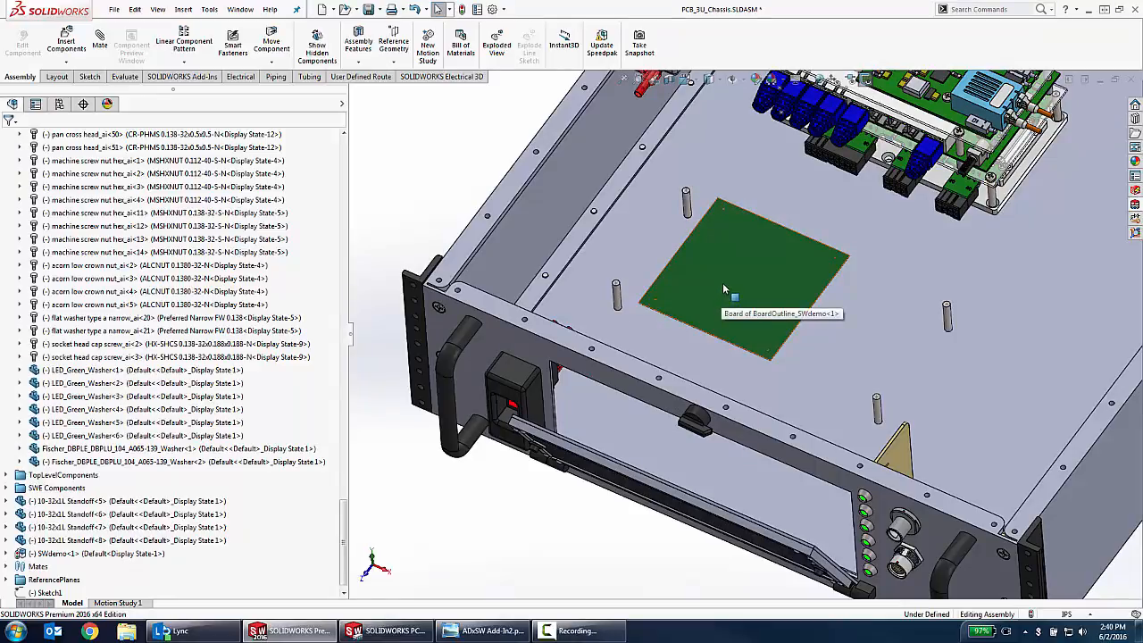
- Mate the SWdemo board's flat face coincident with the top face of one chassis standoff
scroll(722, 287, "down", 5)
scroll(713, 288, "up", 5)
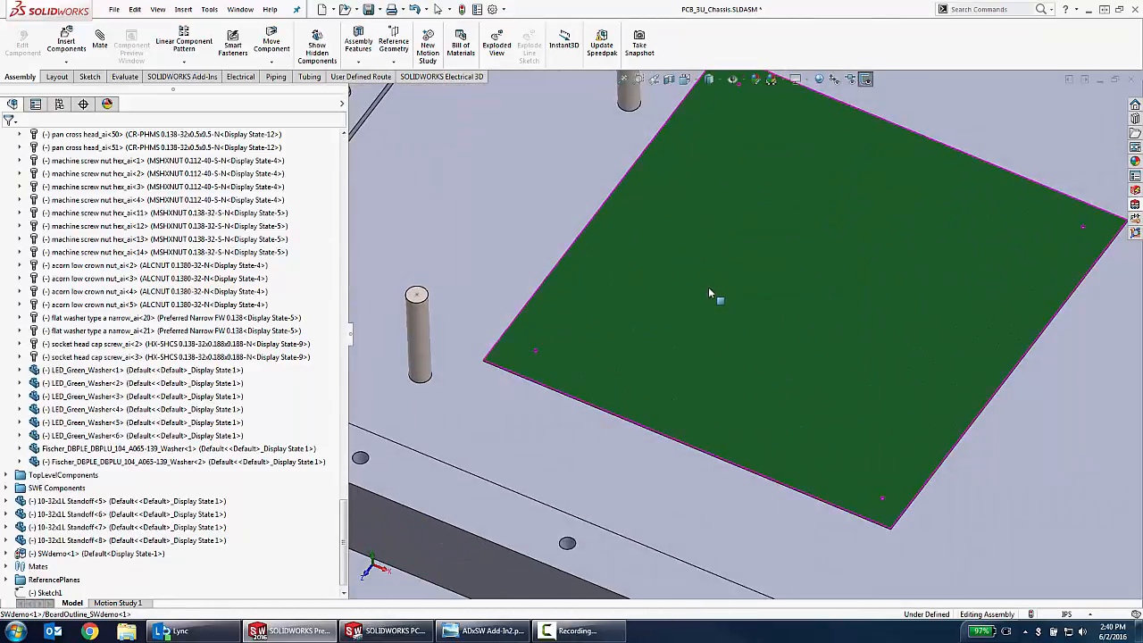
mouse_move(727, 259)
right_mouse_down()
mouse_move(778, 182)
mouse_move(722, 258)
right_mouse_up()
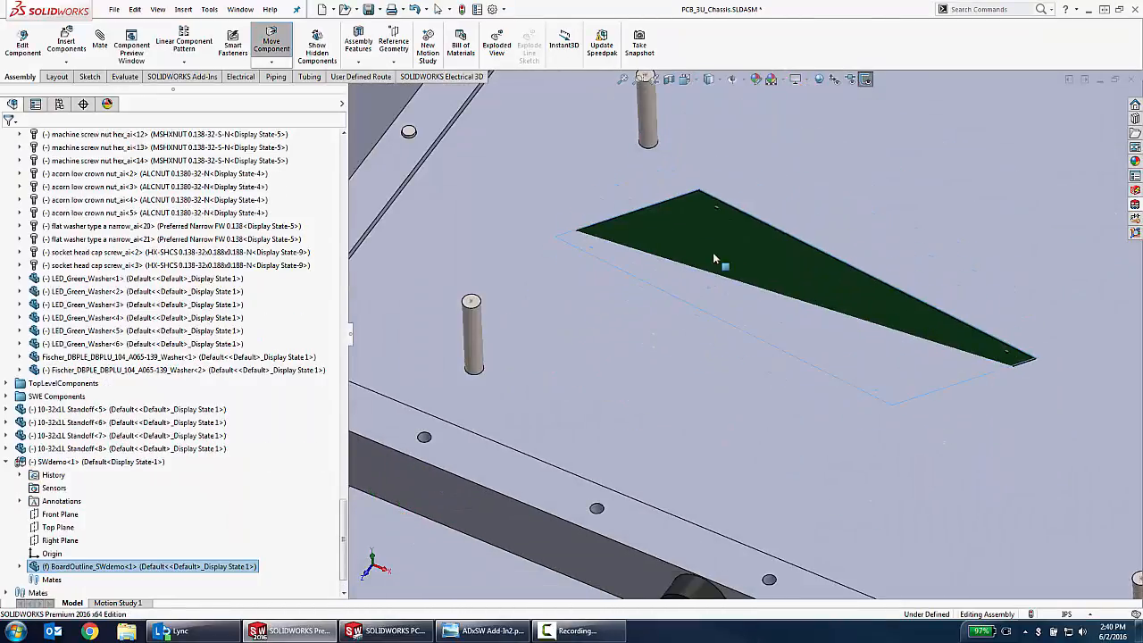
key("Escape")
left_click(722, 258)
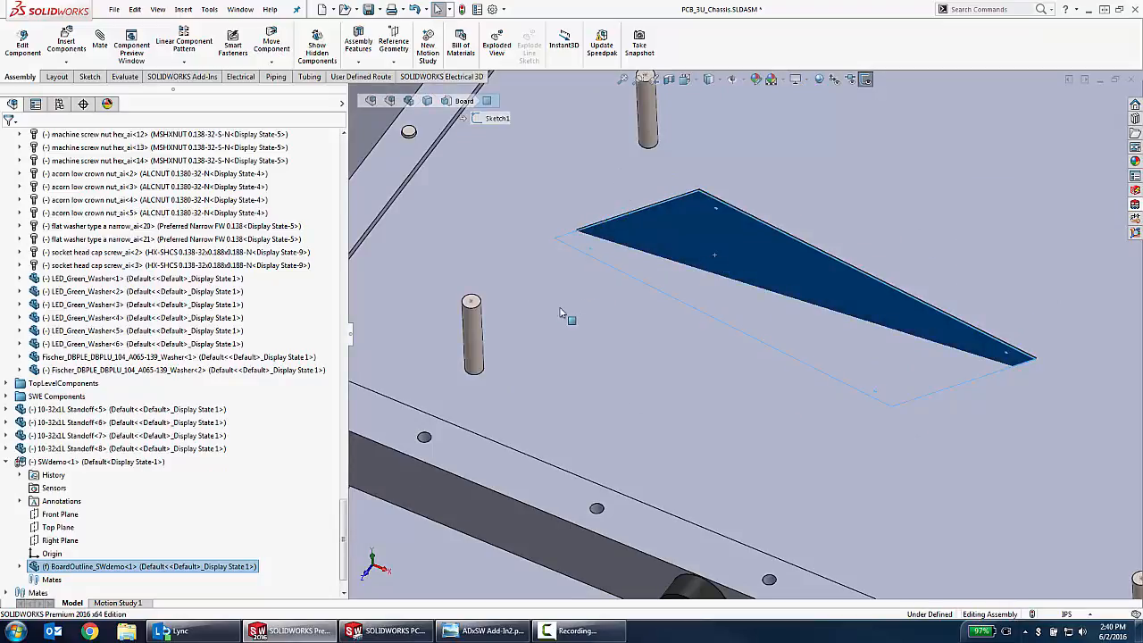
left_click(472, 304, "ctrl")
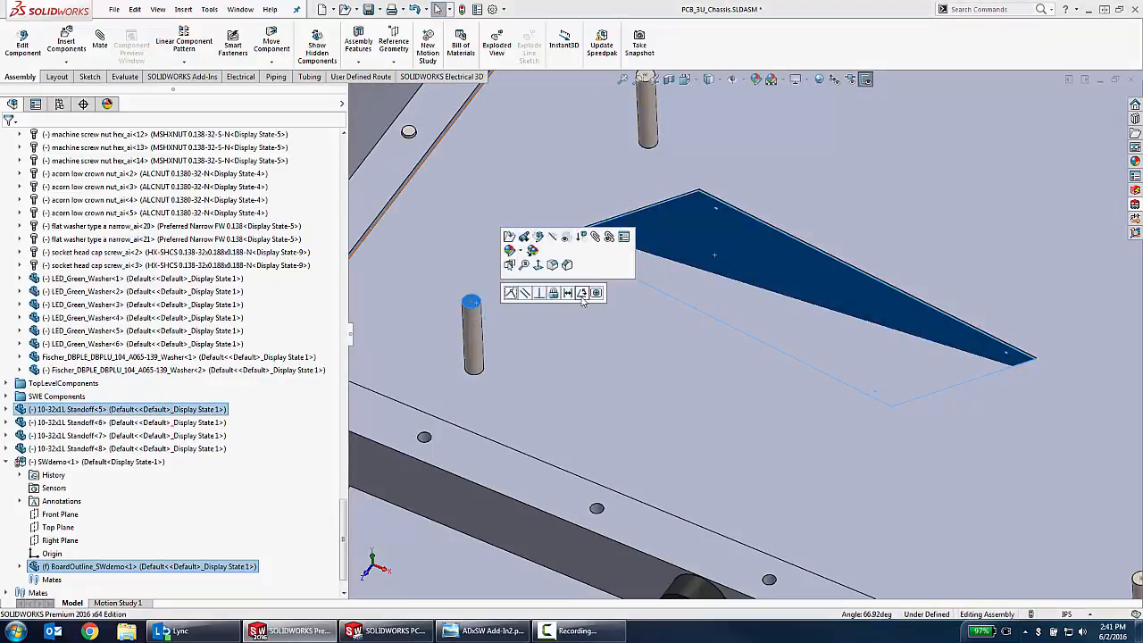
left_click(511, 294)
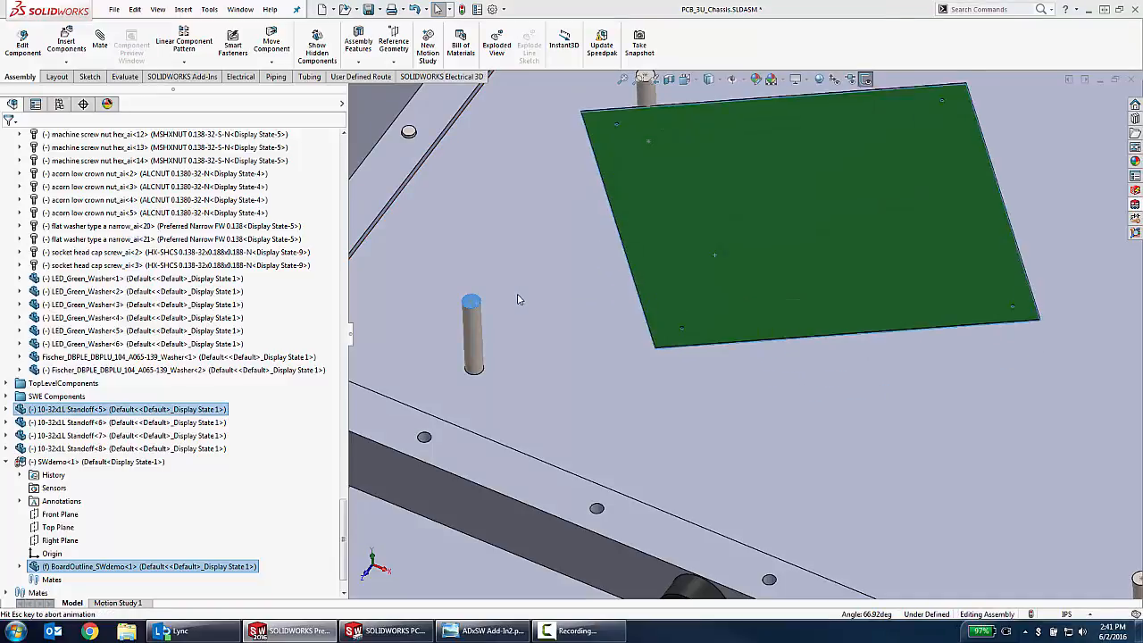
- Move the board closer to the standoffs and mate its side face parallel to the chassis side wall
left_click_drag(687, 255, 546, 255)
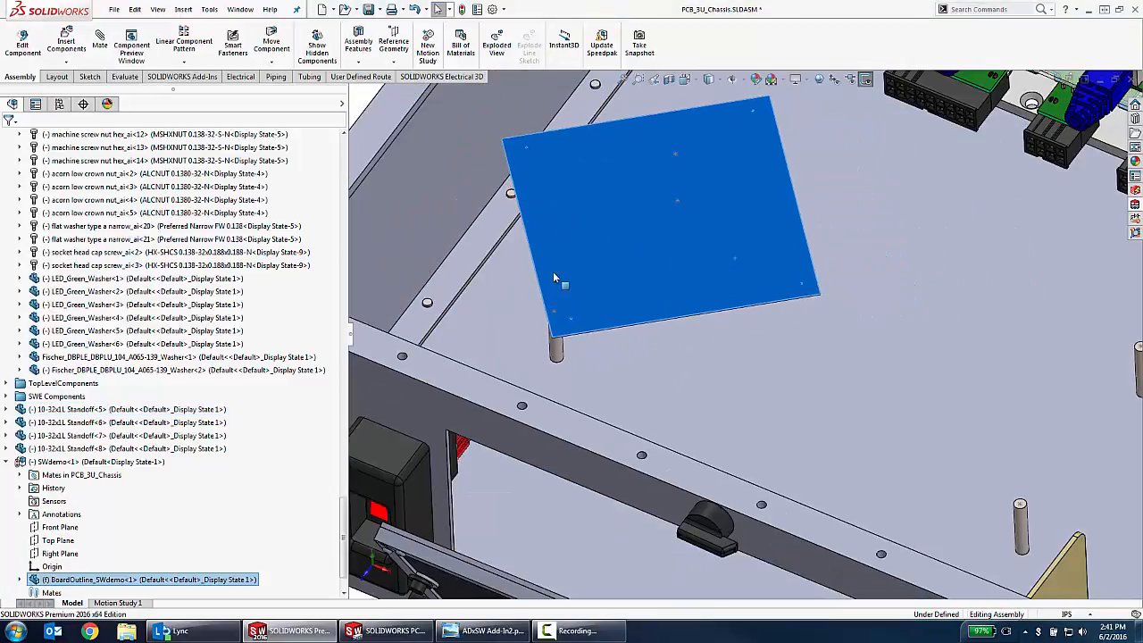
scroll(576, 280, "down", 5)
scroll(613, 265, "down", 5)
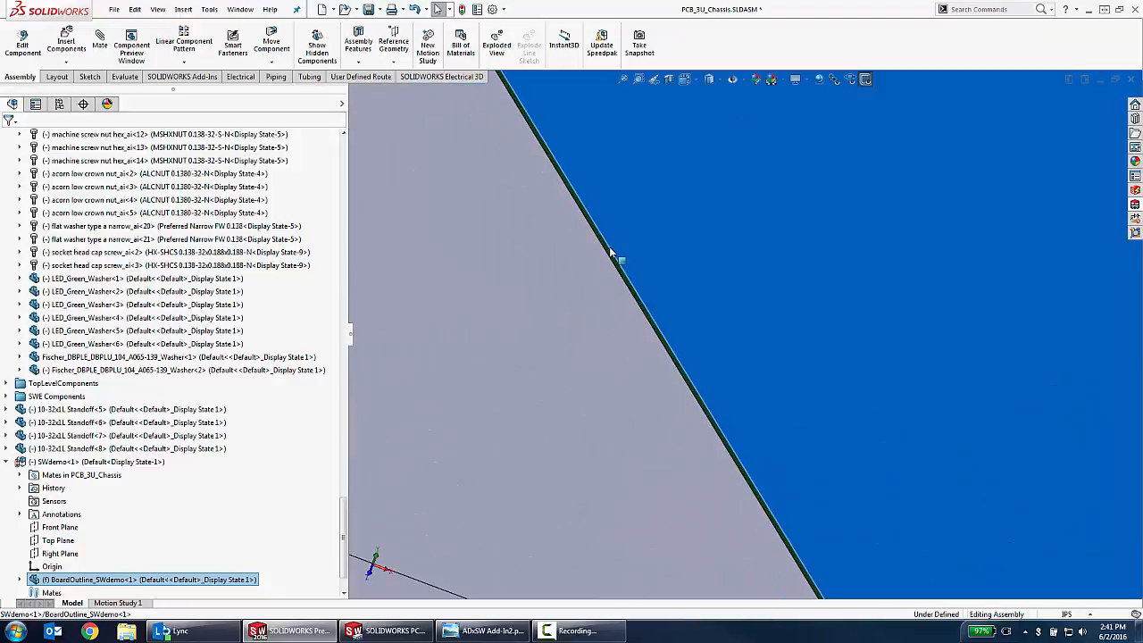
left_click(600, 259)
scroll(561, 277, "up", 3)
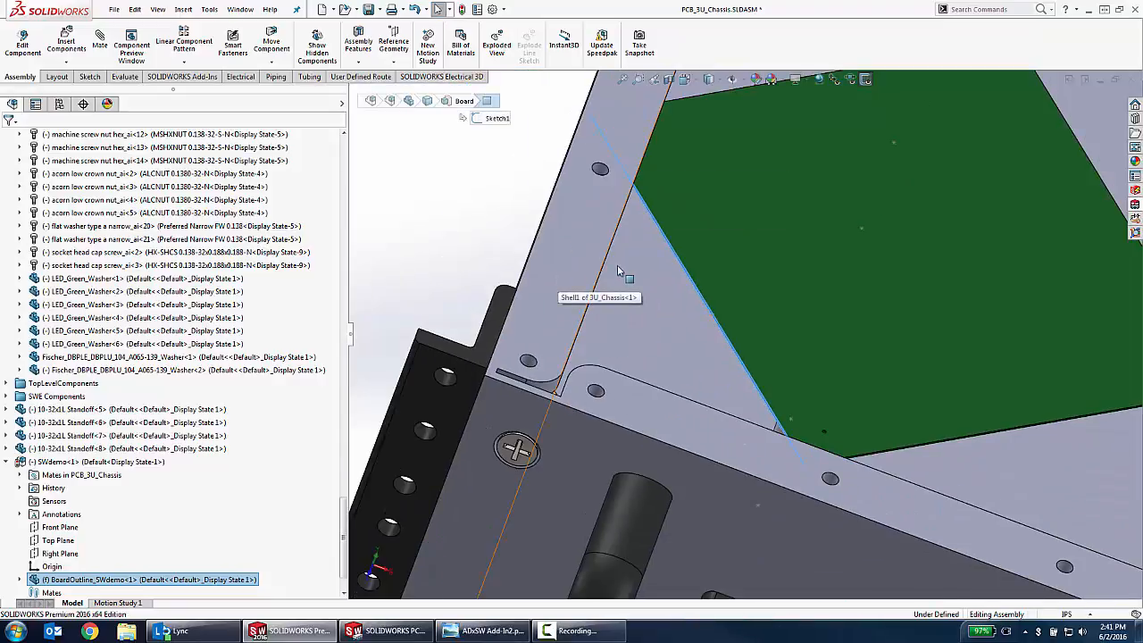
middle_click_drag(618, 270, 524, 233)
left_click(523, 233)
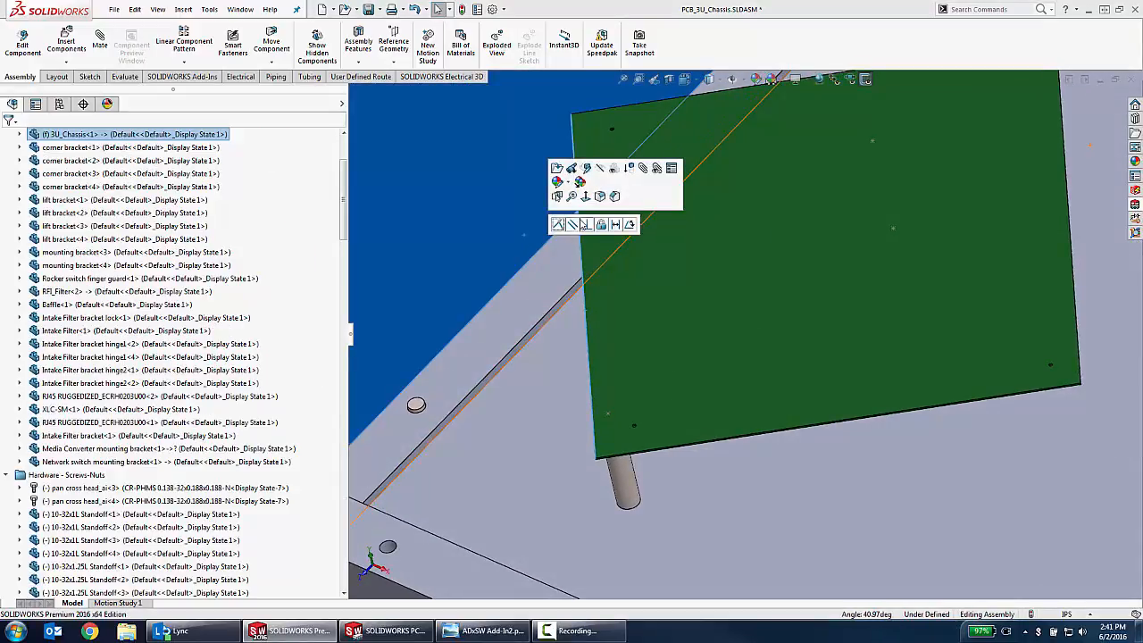
left_click(573, 225)
- Position the board over the two standoffs nearest the chassis side wall
scroll(665, 329, "up", 4)
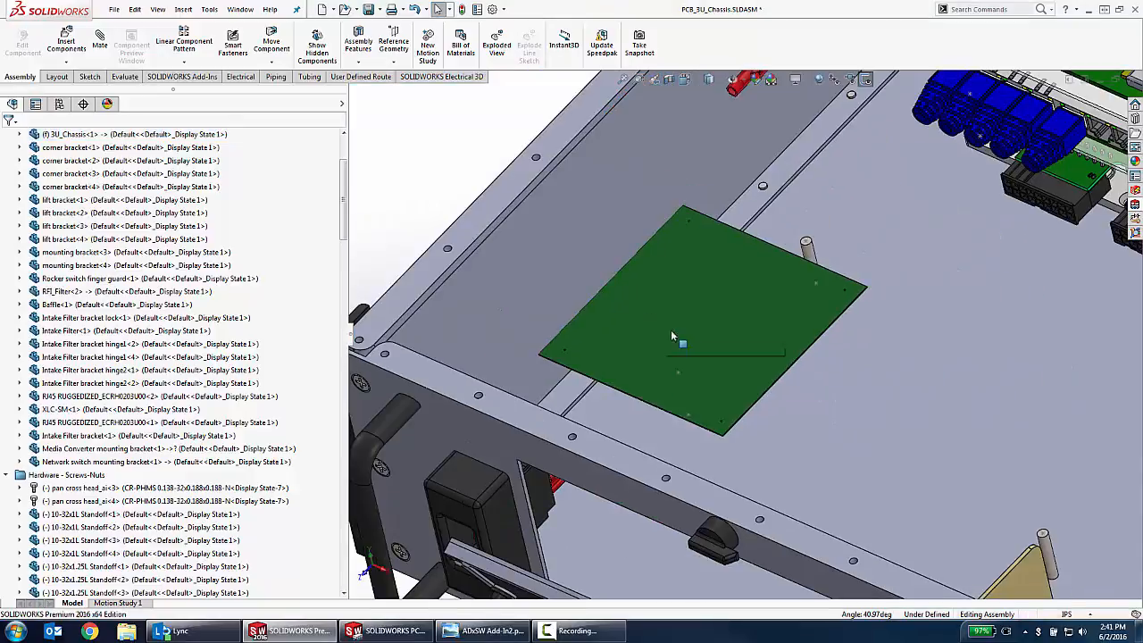
left_click_drag(671, 333, 849, 367)
left_click(445, 193)
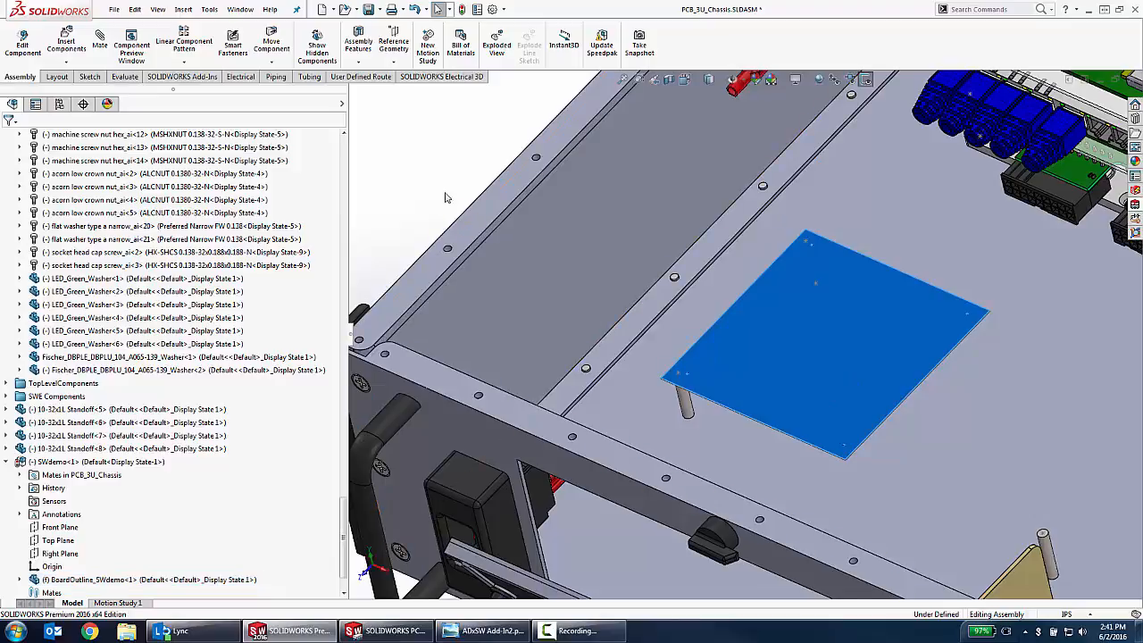
- Edit the board outline sketch in the context of the chassis and stretch its far side out to the other two standoffs
middle_click_drag(822, 285, 853, 373)
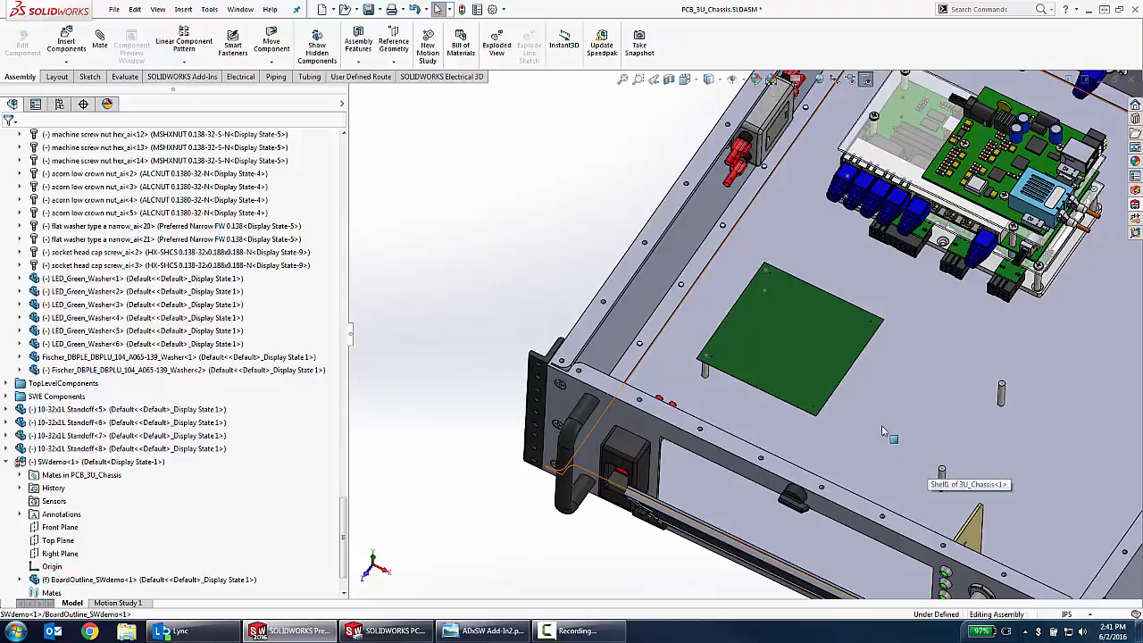
scroll(831, 371, "down", 3)
left_click(819, 364)
right_click(820, 364)
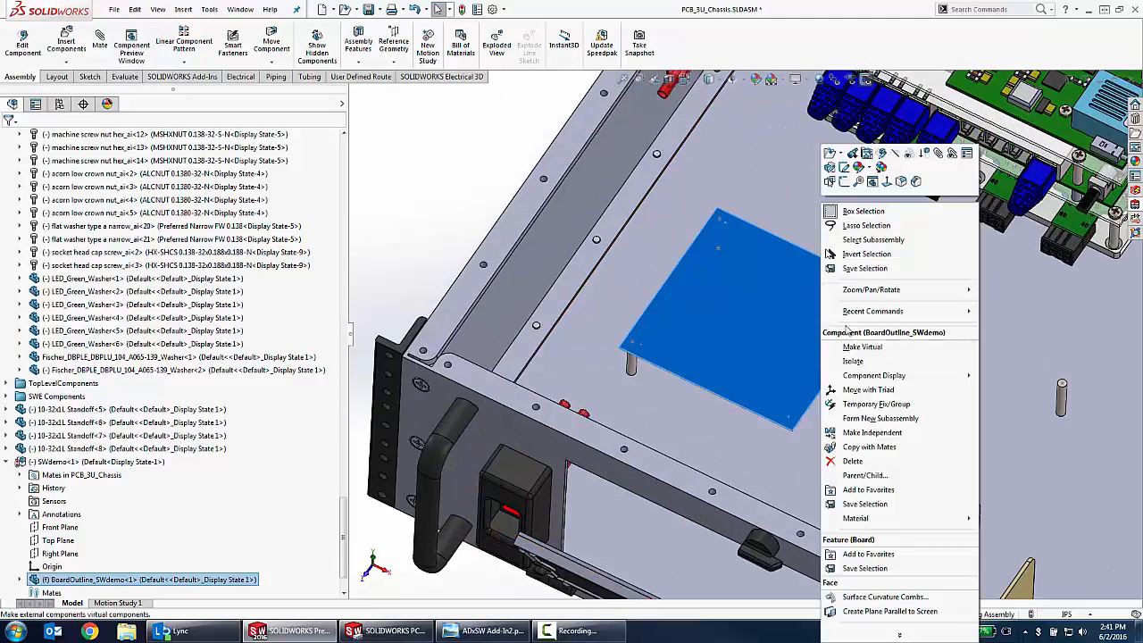
left_click(851, 182)
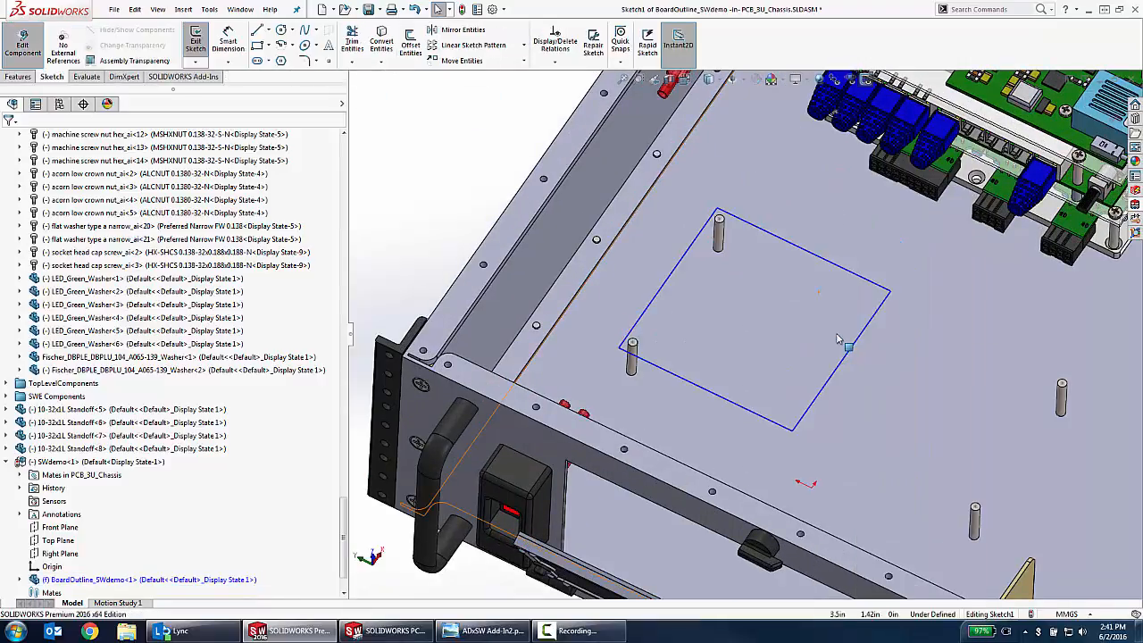
mouse_move(852, 355)
left_mouse_down()
mouse_move(896, 393)
mouse_move(1049, 413)
mouse_move(1040, 440)
left_mouse_up()
- From the top view, move all four outline edges outward around the standoffs, making the board about 8.55 in long, and exit the sketch
key("ctrl+5")
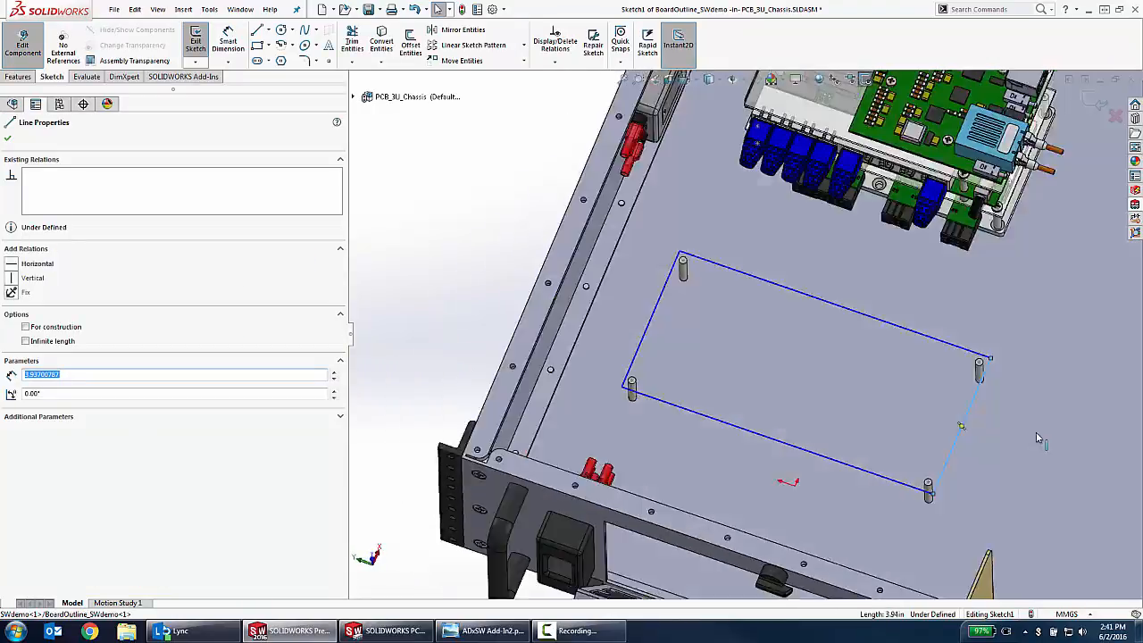
scroll(680, 394, "down", 6)
scroll(678, 393, "down", 2)
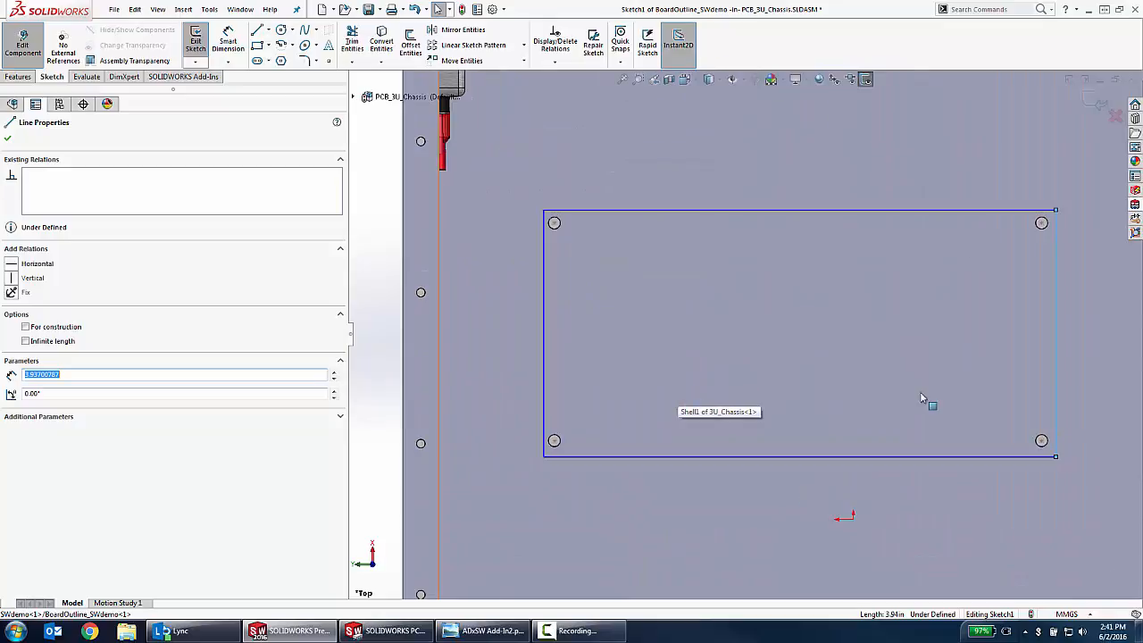
left_click(537, 351)
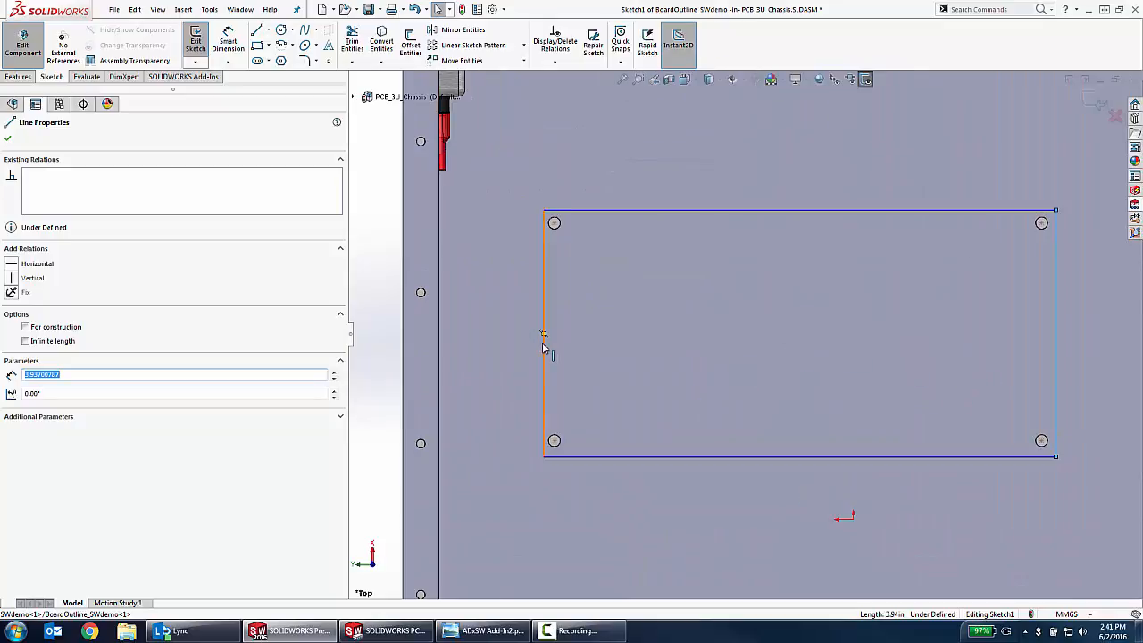
left_click_drag(529, 351, 533, 352)
left_click(675, 458)
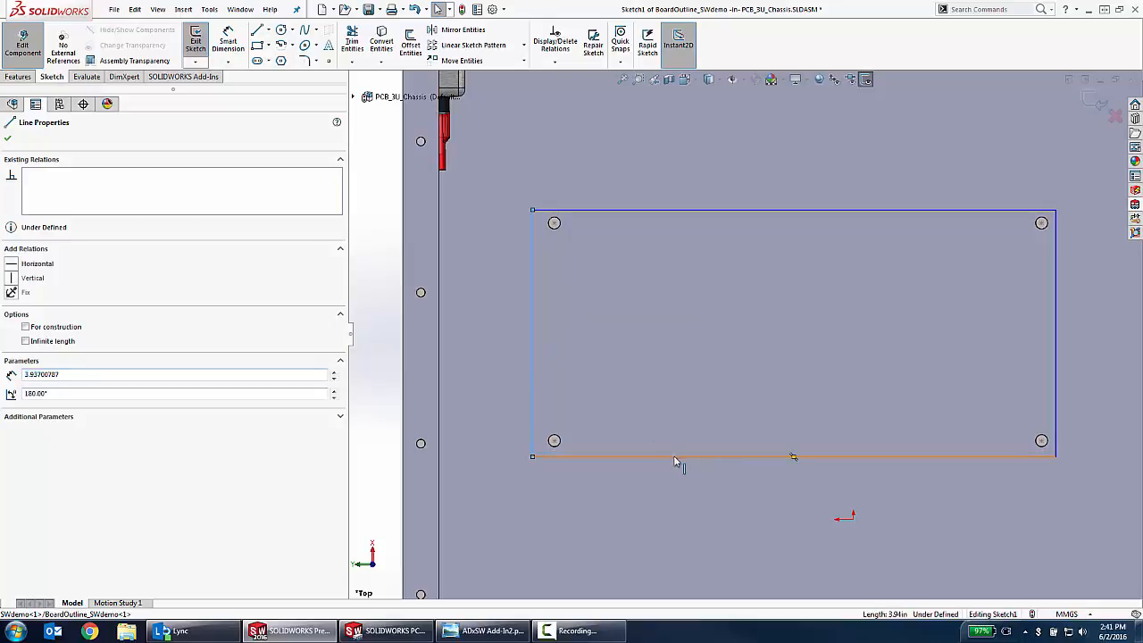
left_click_drag(674, 456, 668, 476)
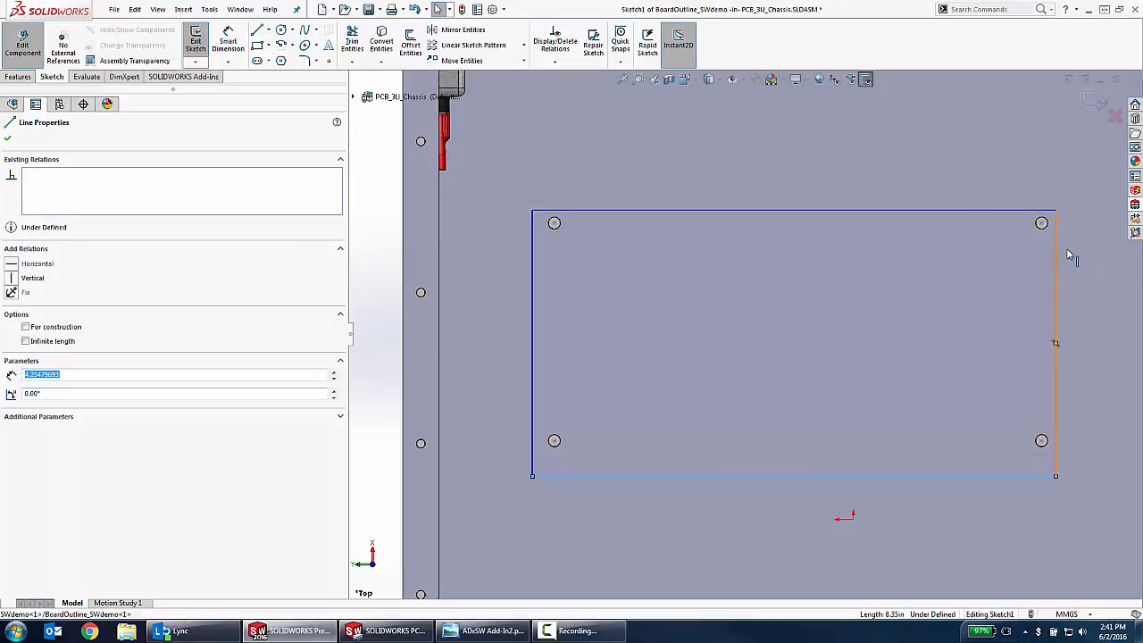
left_click_drag(1056, 249, 1069, 252)
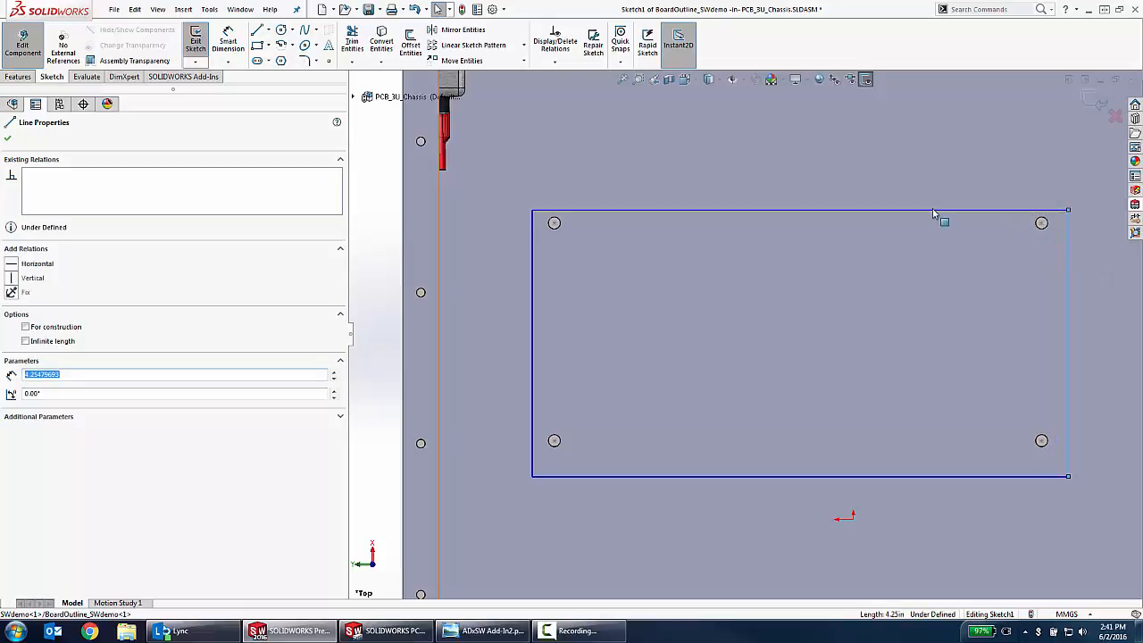
left_click_drag(937, 211, 934, 191)
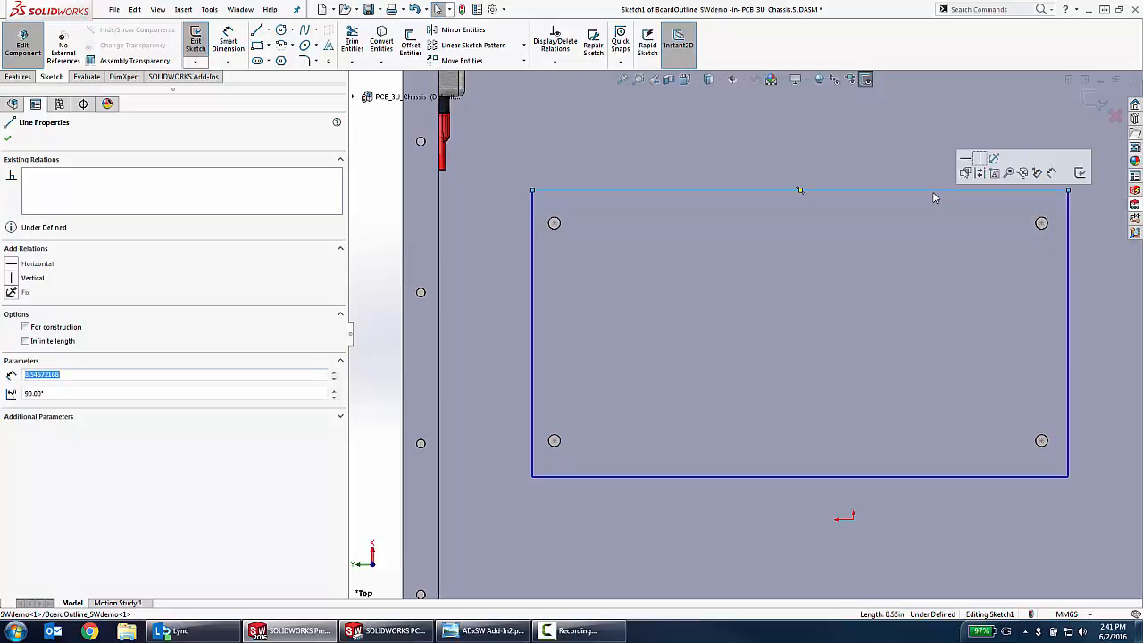
key("Escape")
left_click(1086, 106)
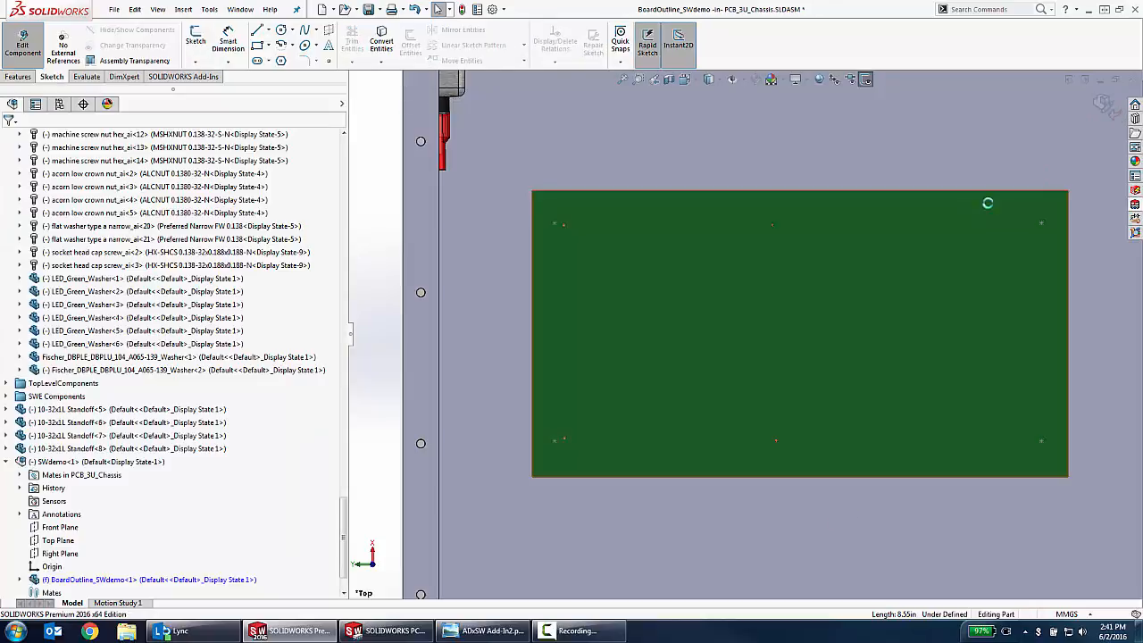
- Open the sketch of the board hole nearest the rear standoff by the side wall and display the model with hidden lines visible
scroll(748, 263, "up", 2)
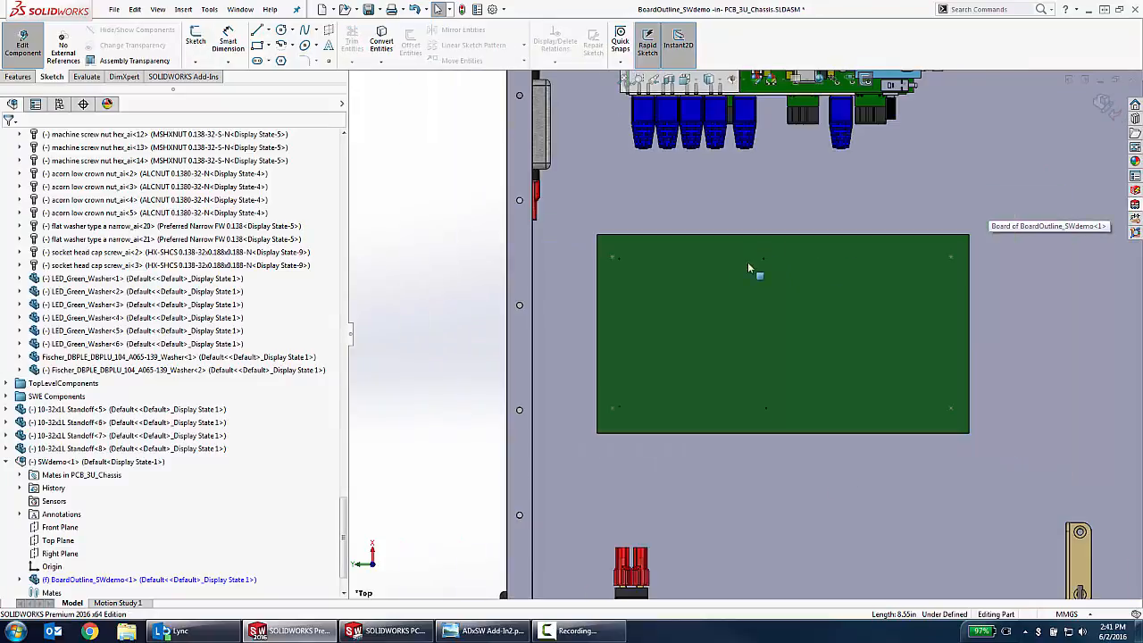
middle_click_drag(742, 264, 696, 156)
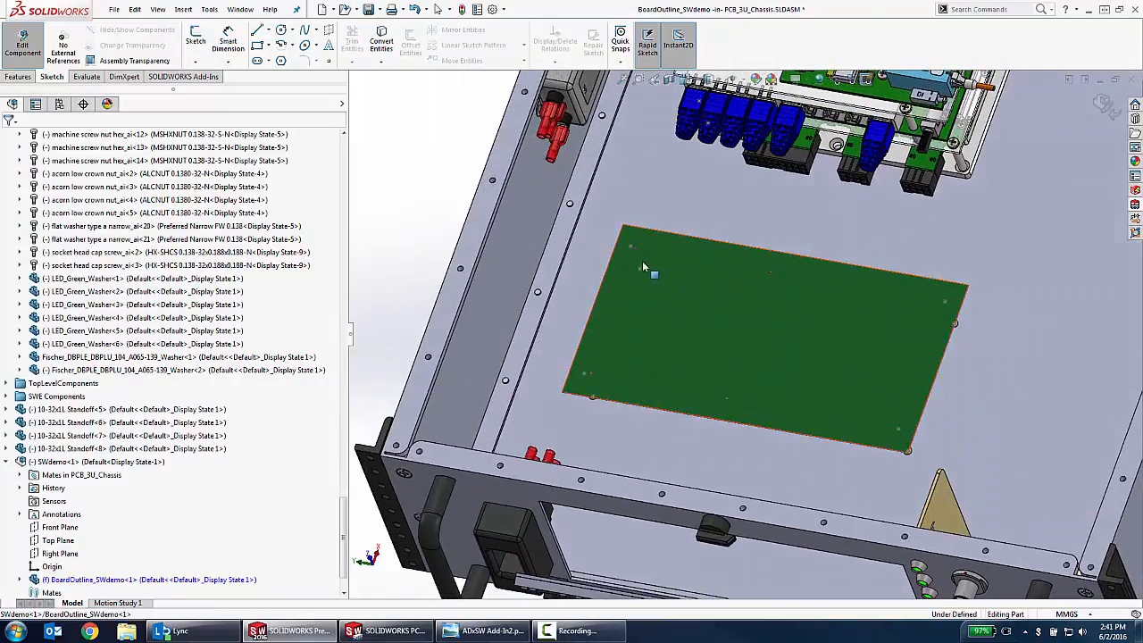
scroll(642, 261, "down", 5)
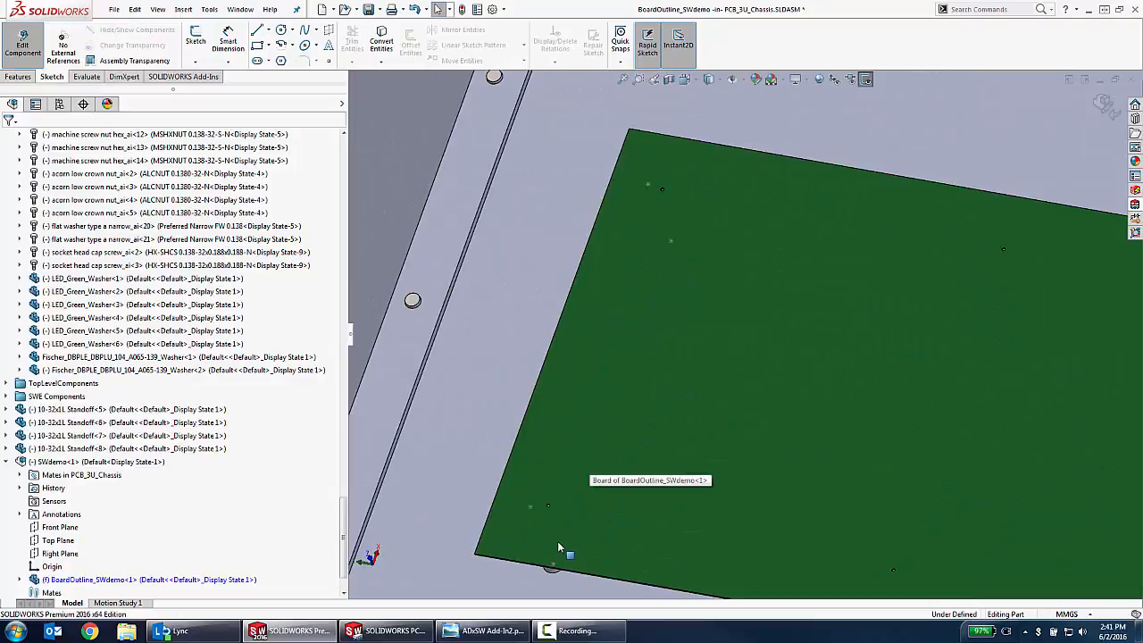
scroll(589, 526, "up", 4)
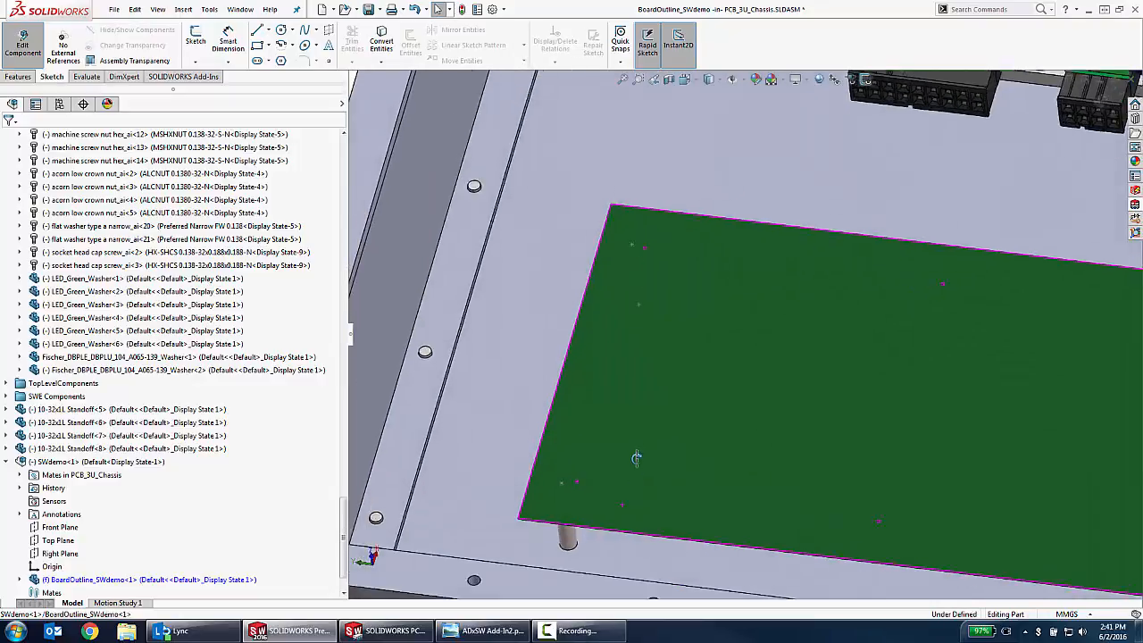
middle_click_drag(629, 430, 630, 463)
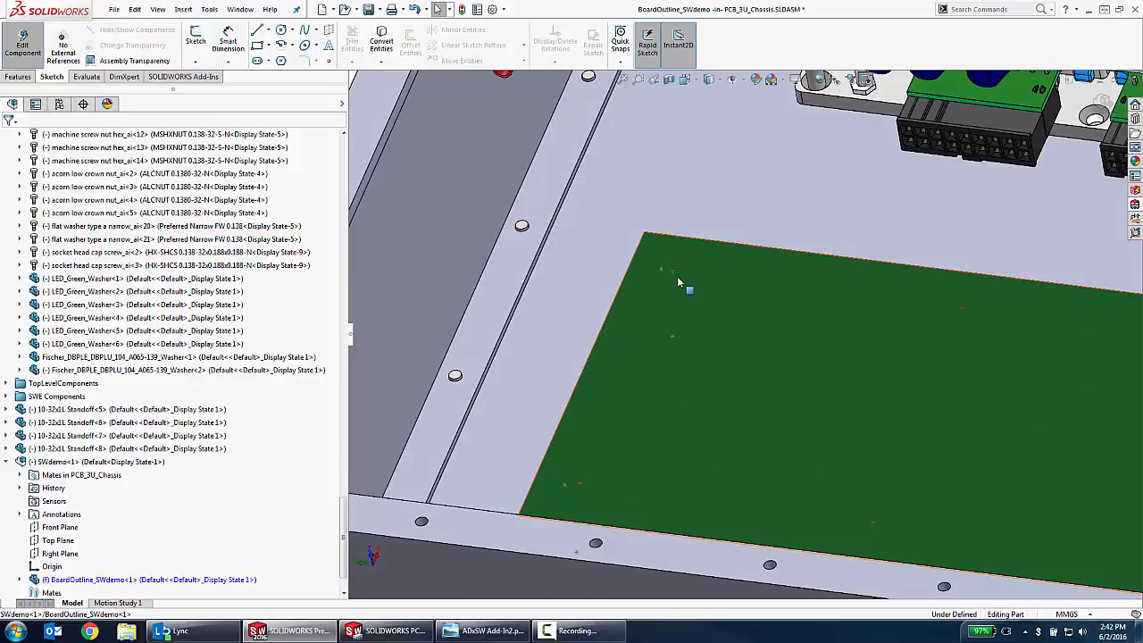
scroll(678, 276, "down", 10)
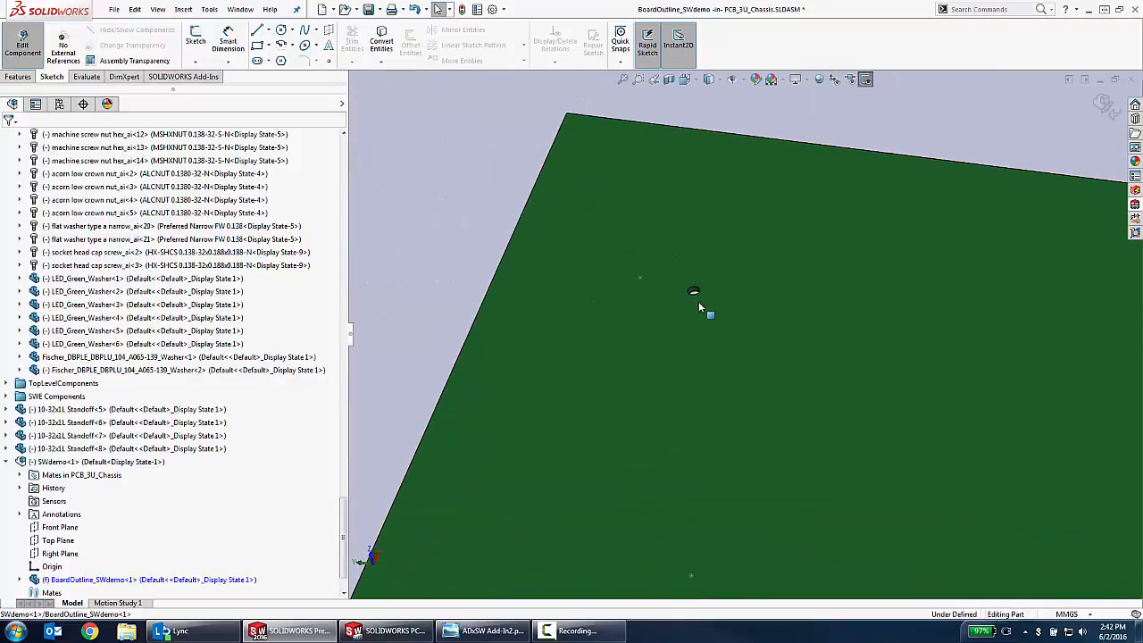
scroll(698, 307, "down", 2)
left_click(710, 284)
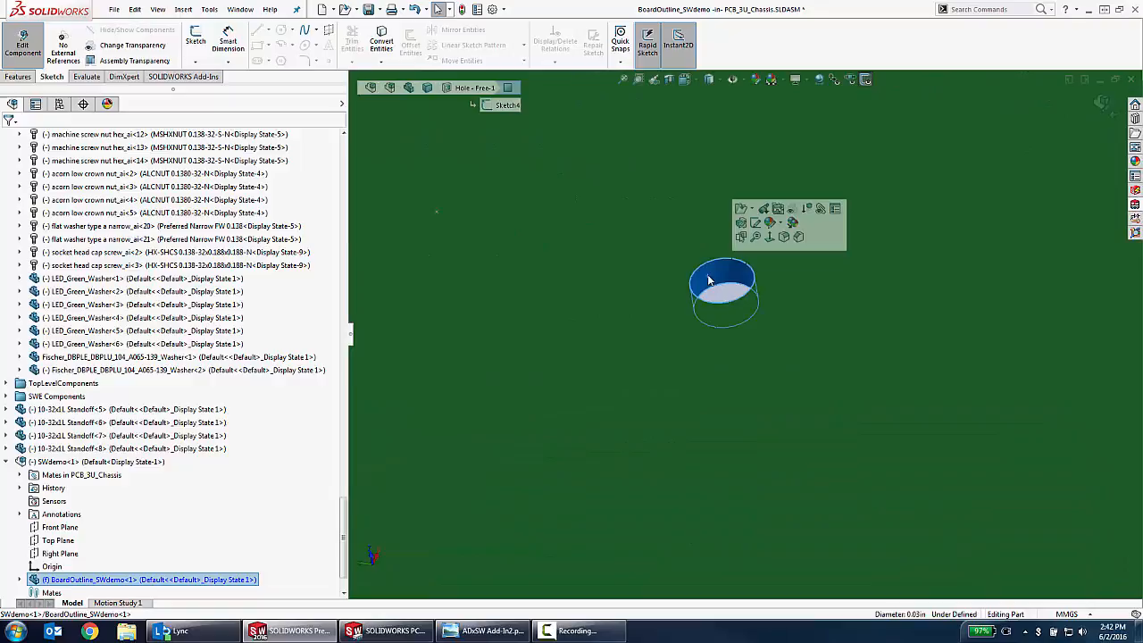
left_click(754, 225)
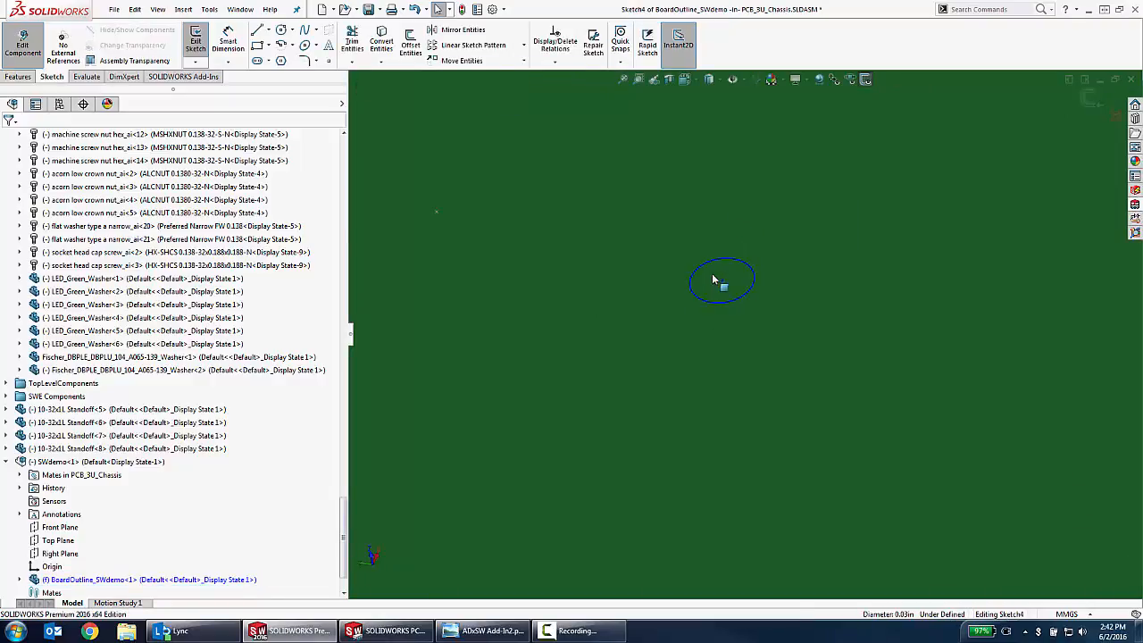
left_click(711, 80)
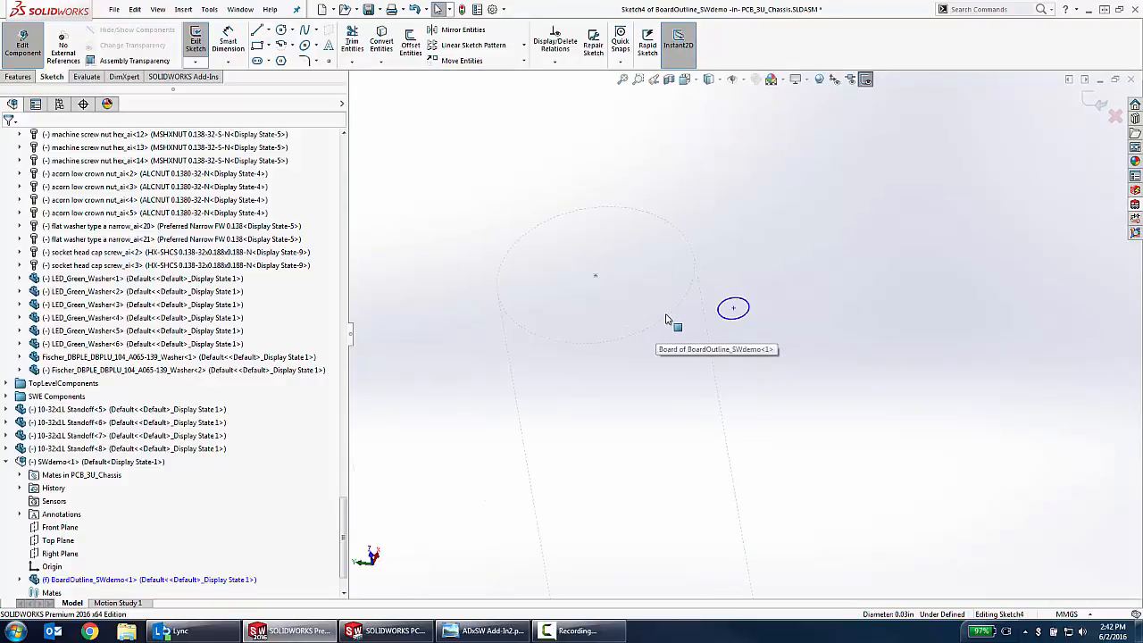
- Move the hole circle to the standoff's center, enlarge it to about 0.15 in diameter, and exit the sketch
left_click(595, 276)
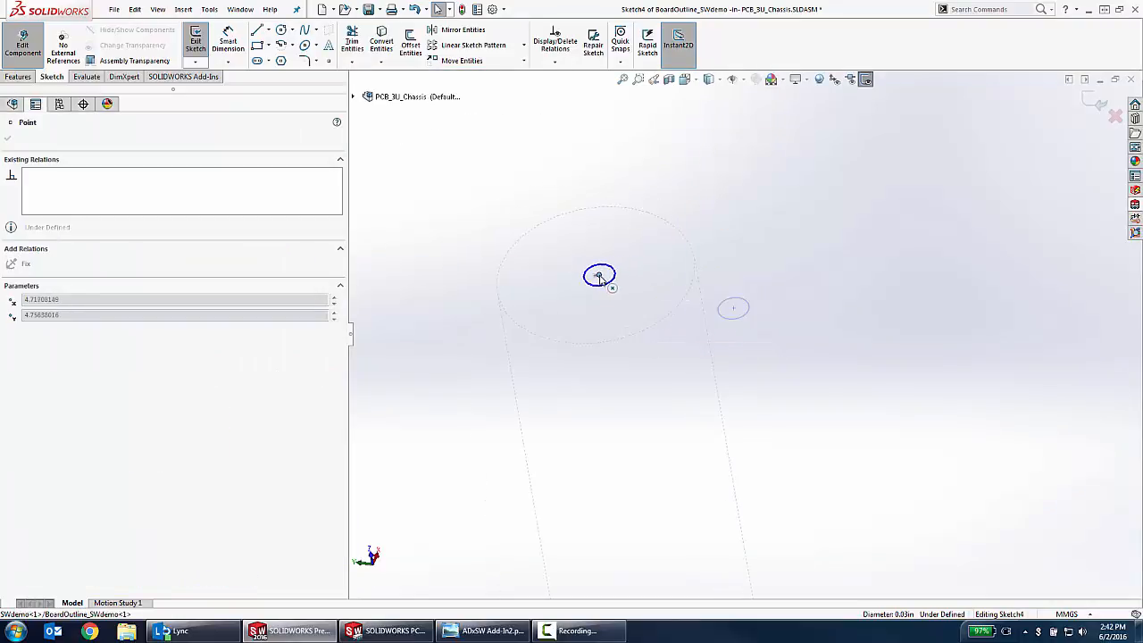
mouse_move(595, 278)
left_mouse_down()
mouse_move(633, 268)
mouse_move(598, 278)
left_mouse_up()
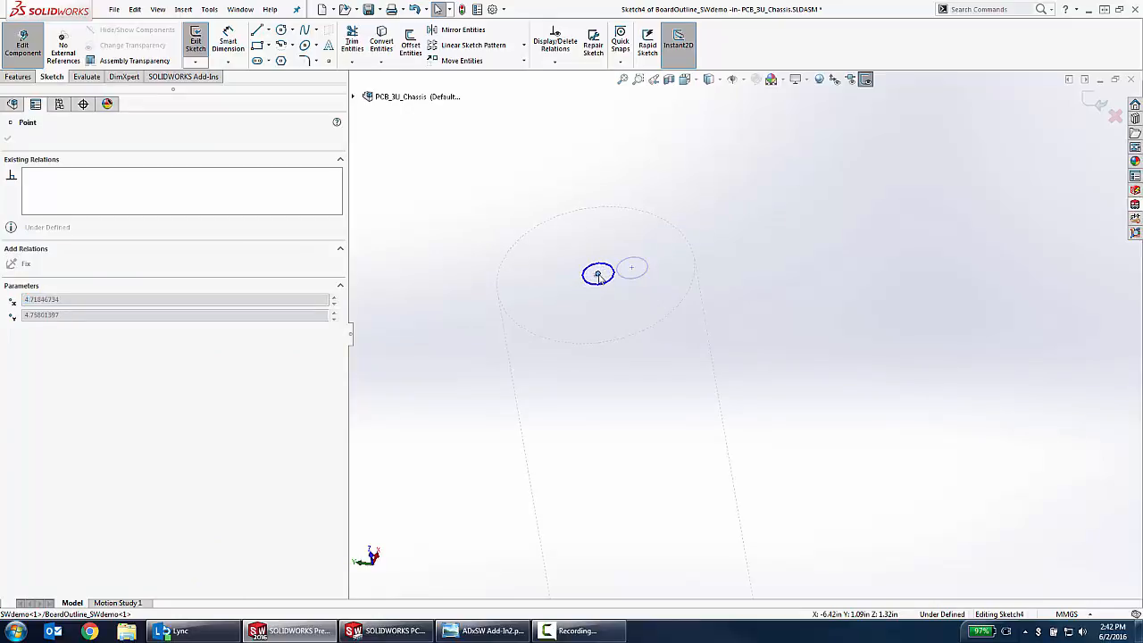
left_click_drag(598, 278, 663, 298)
scroll(720, 365, "up", 8)
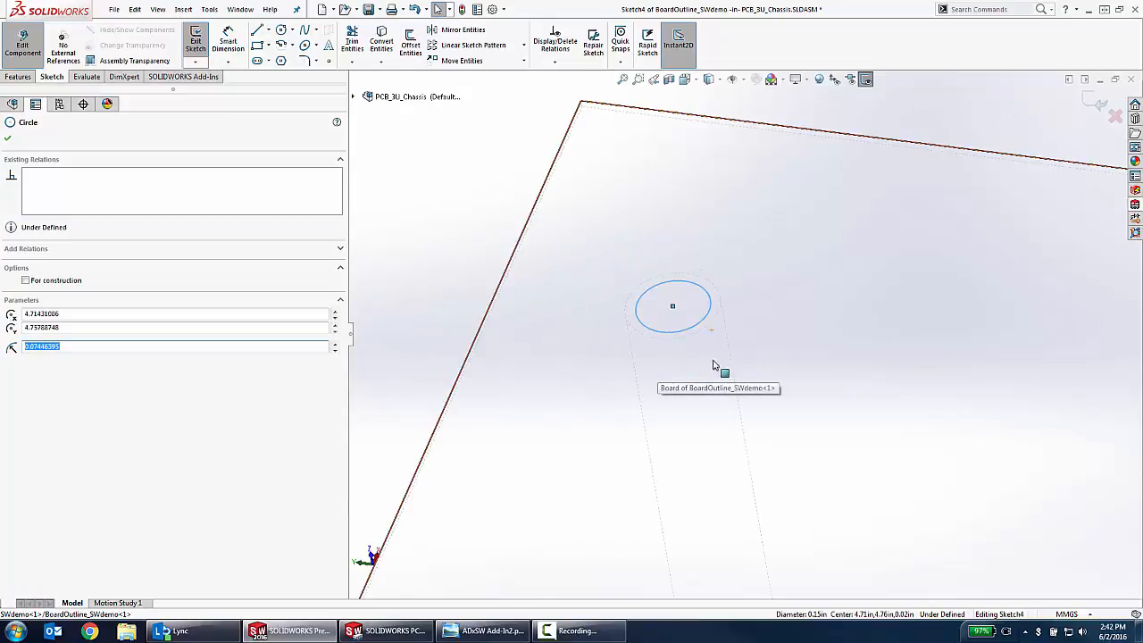
key("Escape")
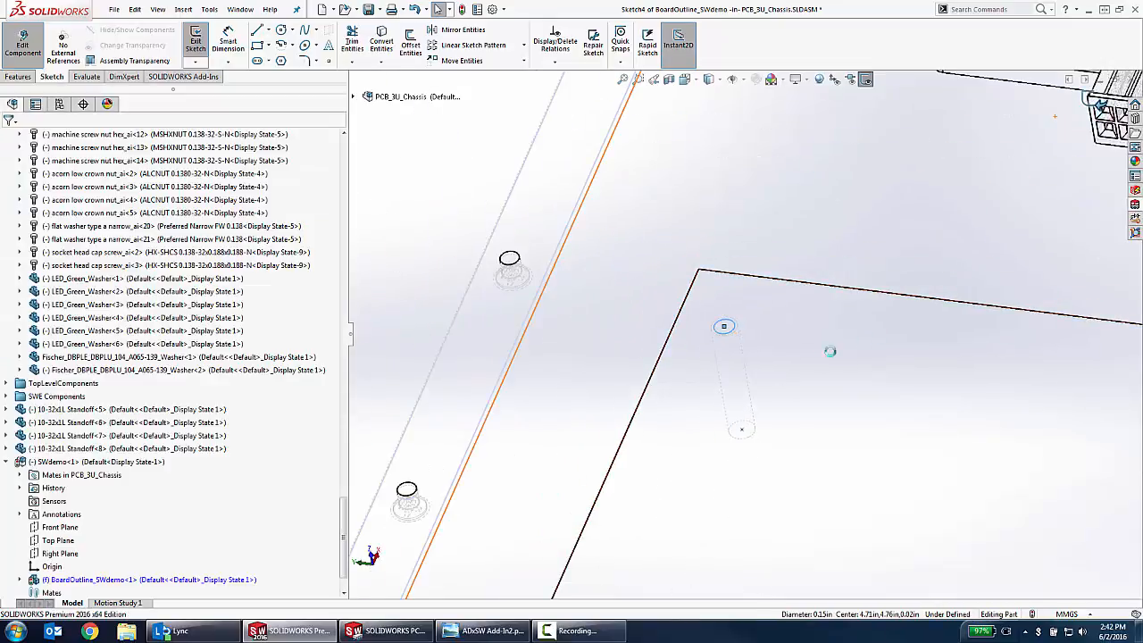
- Edit the sketch of the hole nearest the front standoff by the side wall, centering its circle on the standoff at about 0.16 in diameter
scroll(736, 485, "up", 6)
scroll(692, 474, "down", 11)
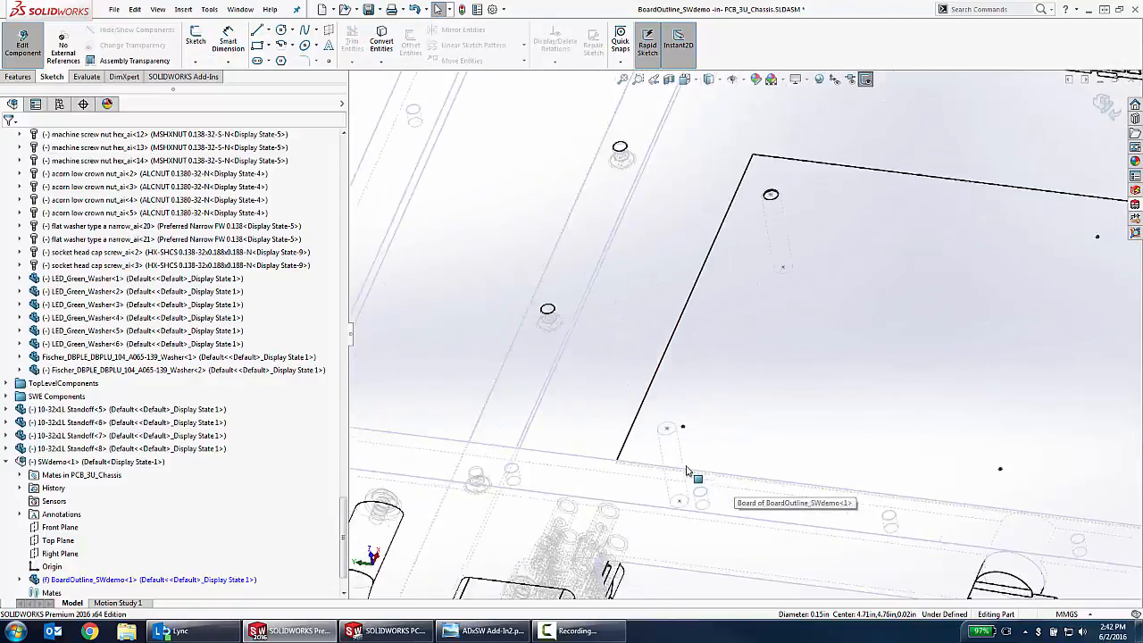
scroll(736, 265, "down", 5)
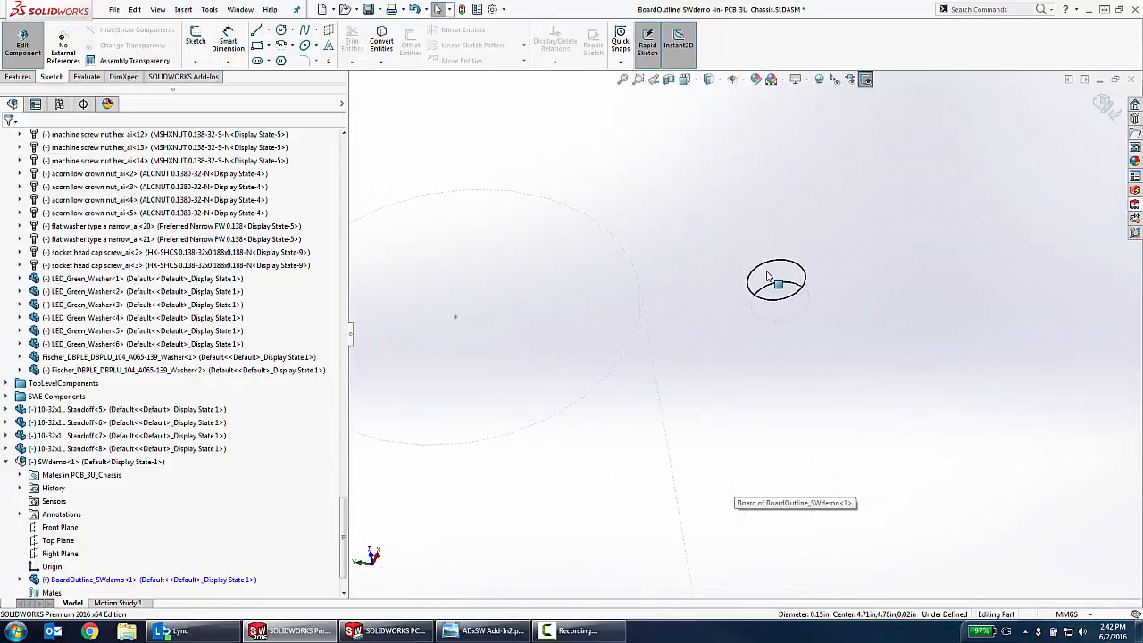
left_click(767, 272)
left_click(815, 220)
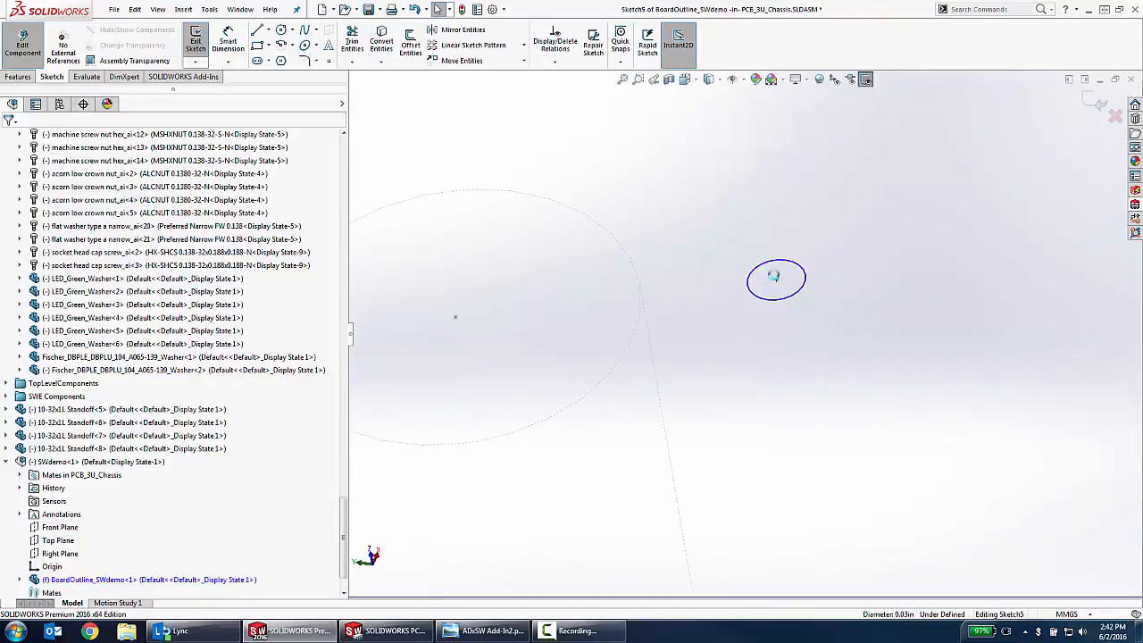
left_click_drag(777, 283, 593, 355)
left_click(474, 330)
left_click(1094, 105)
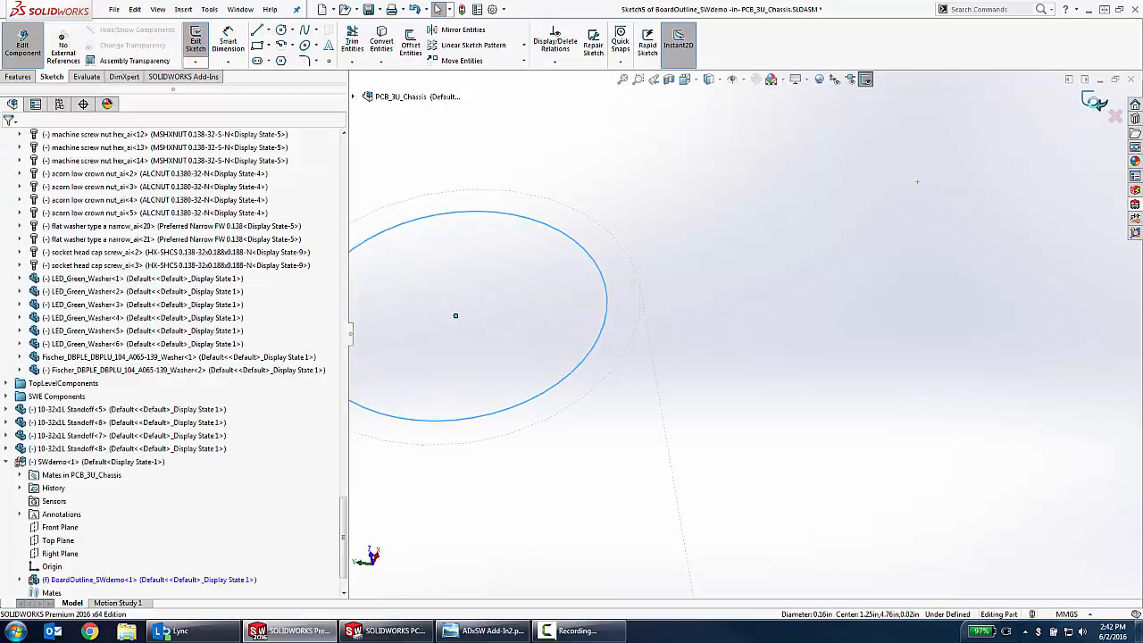
left_click(1097, 104)
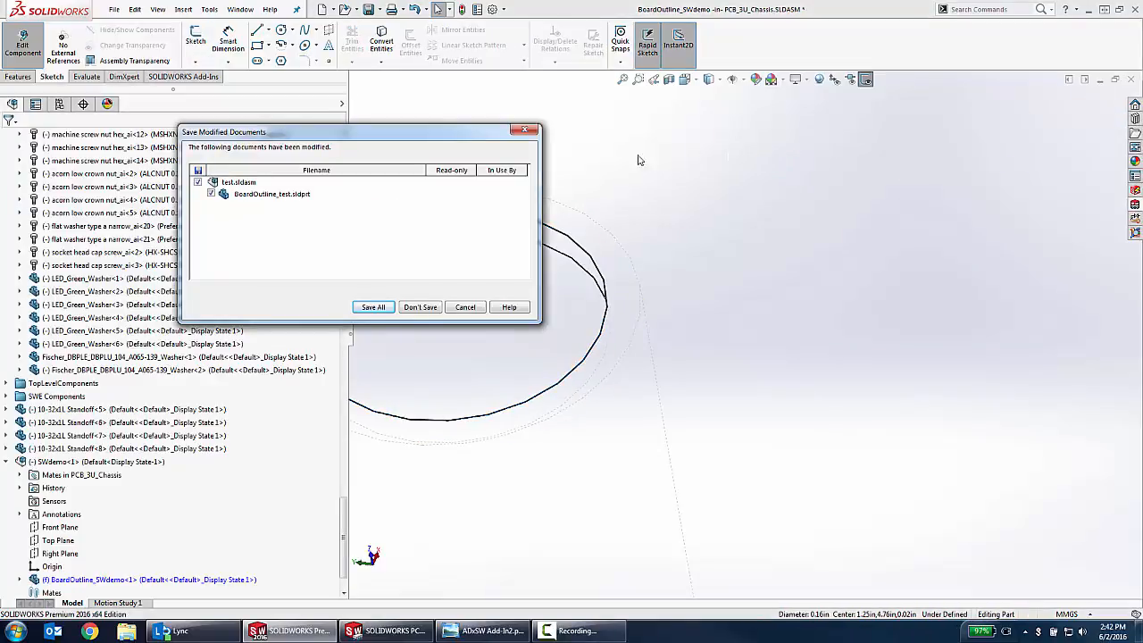
- Save all modified documents of the test assembly, then finish editing the board component and display the chassis shaded with edges
left_click(374, 307)
left_click(543, 271)
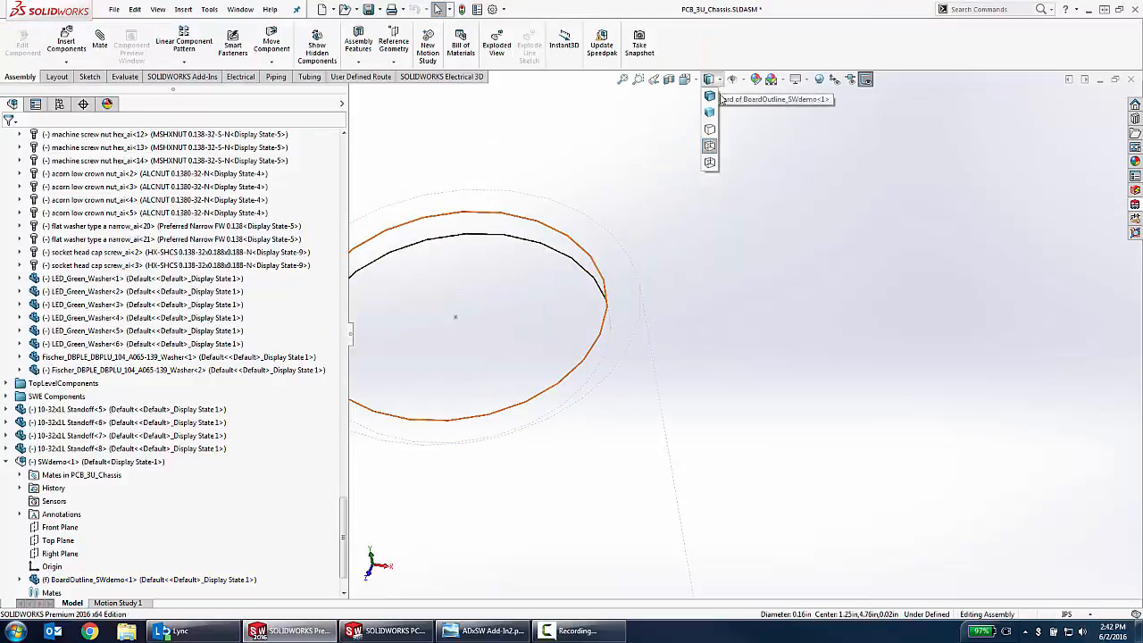
scroll(701, 326, "up", 15)
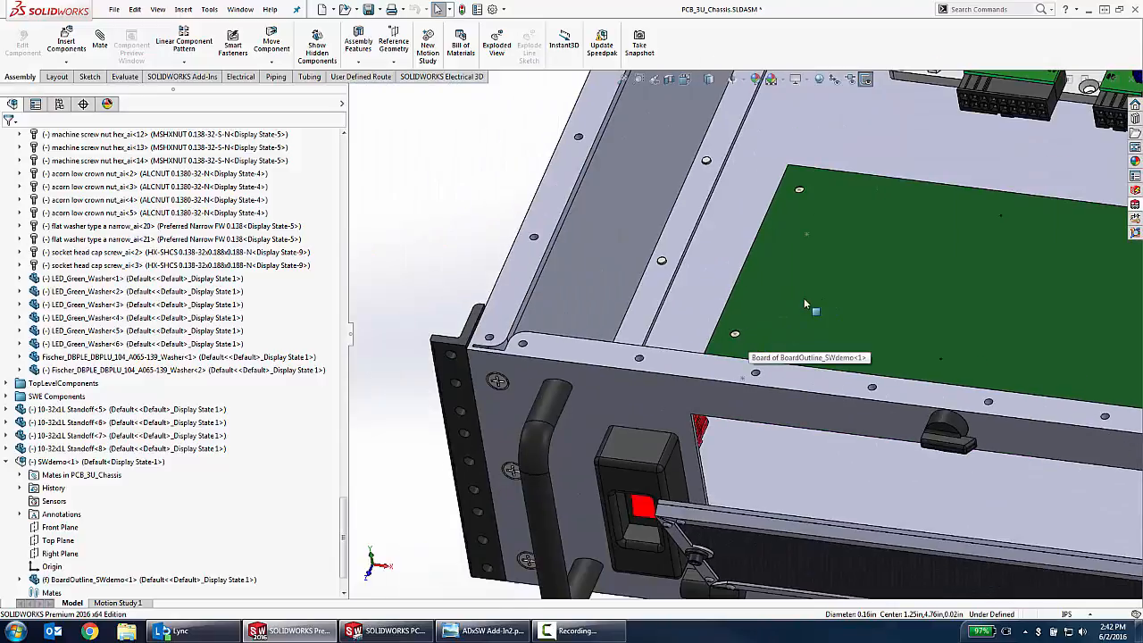
mouse_move(804, 298)
middle_mouse_down()
mouse_move(832, 298)
mouse_move(792, 304)
middle_mouse_up()
scroll(826, 336, "up", 5)
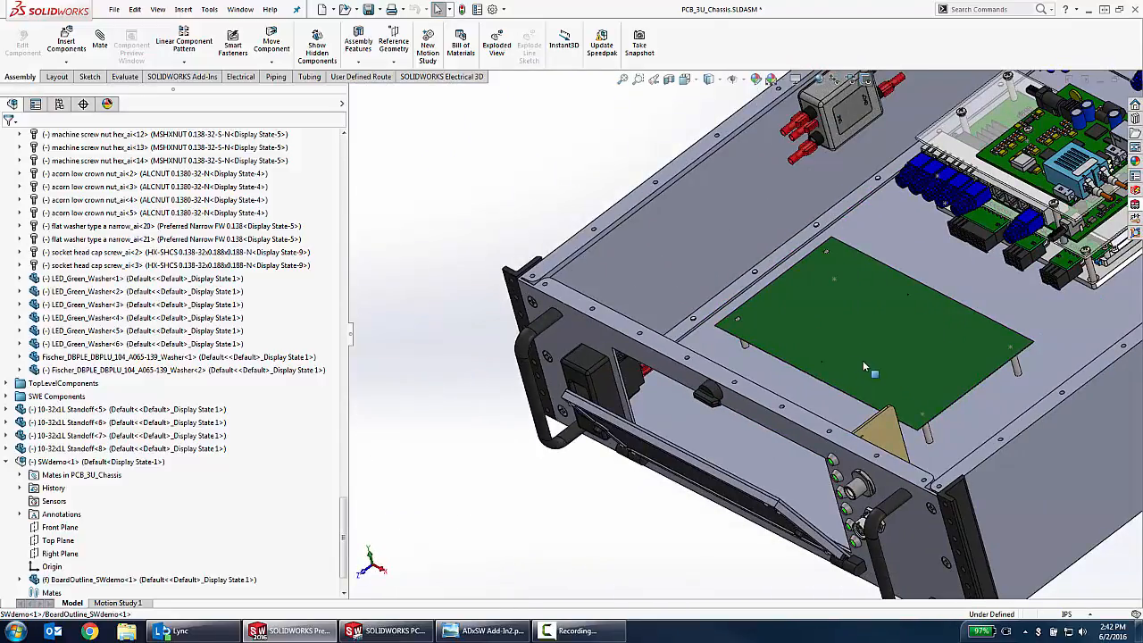
scroll(847, 359, "down", 3)
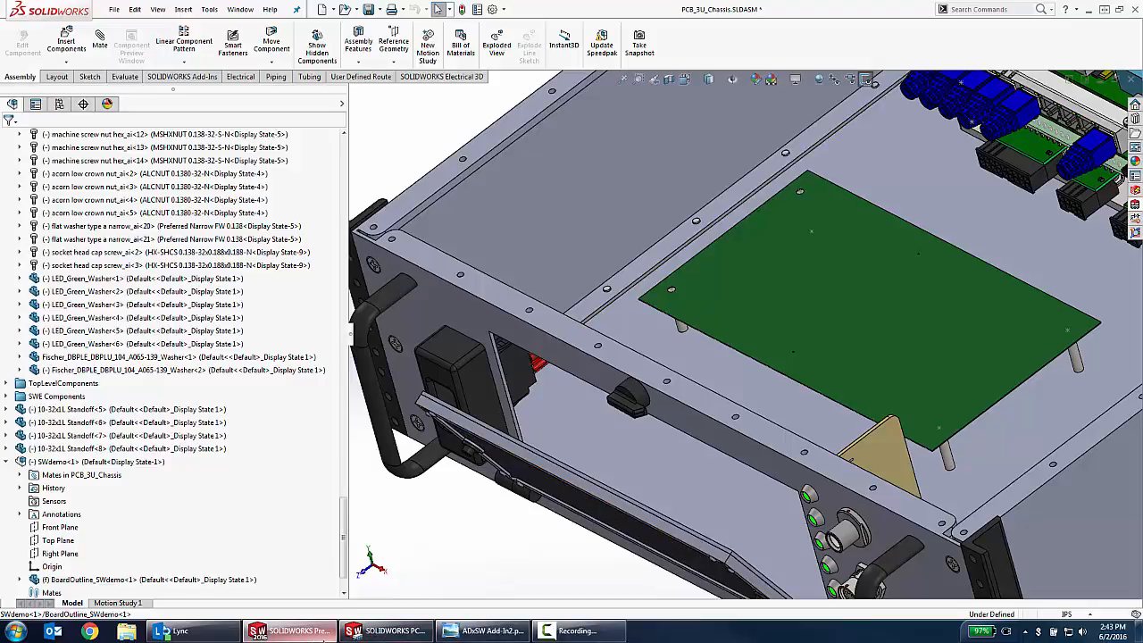
- Switch to the SWdemo board assembly and push the design to the PCB project with the comment "changed board shape"
mouse_move(352, 630)
left_click(349, 605)
scroll(600, 380, "up", 3)
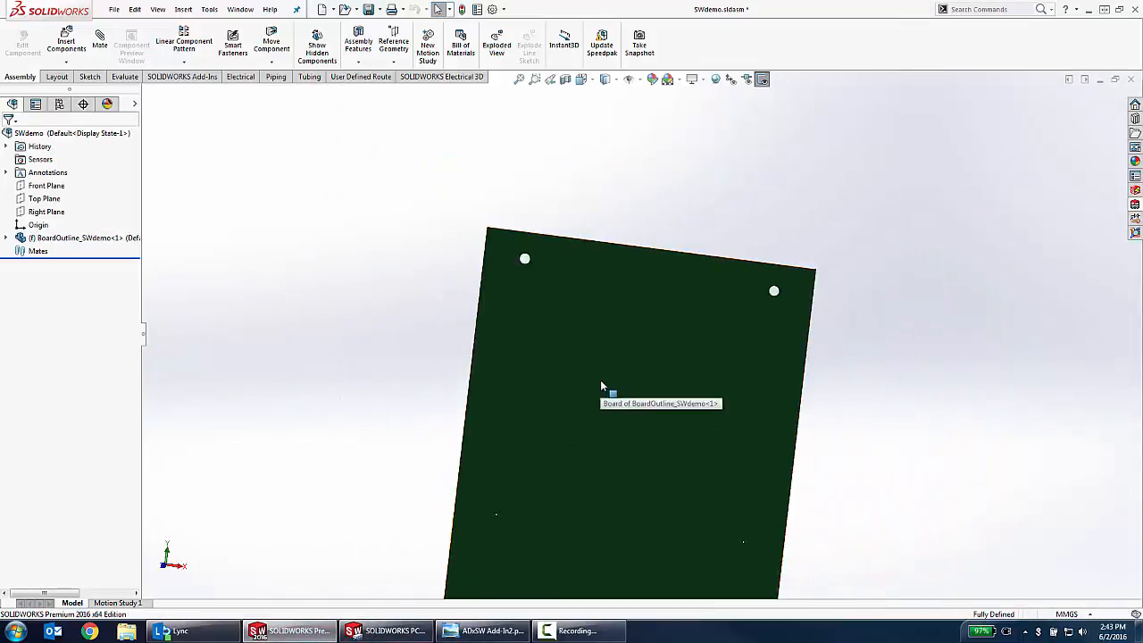
scroll(611, 469, "up", 2)
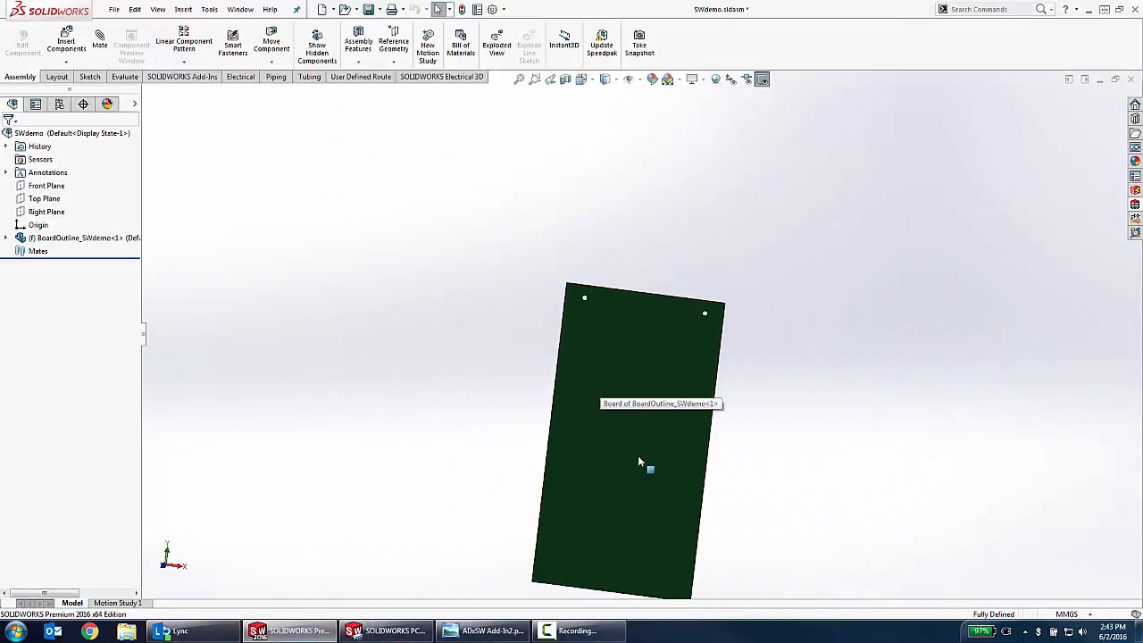
left_click(1134, 204)
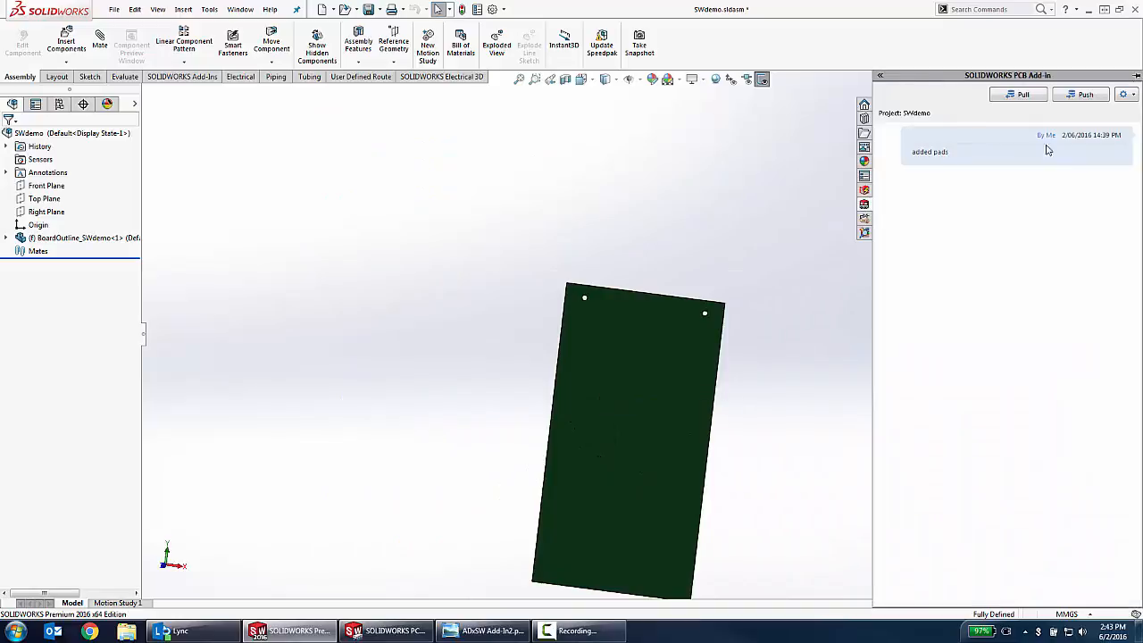
left_click(1081, 97)
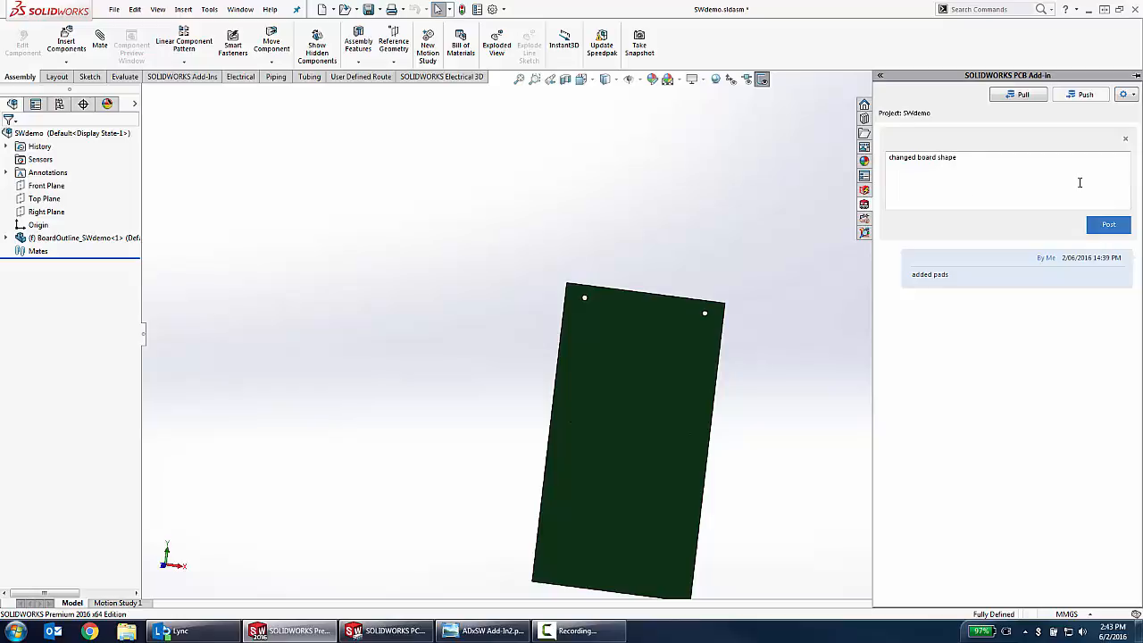
left_click(1108, 224)
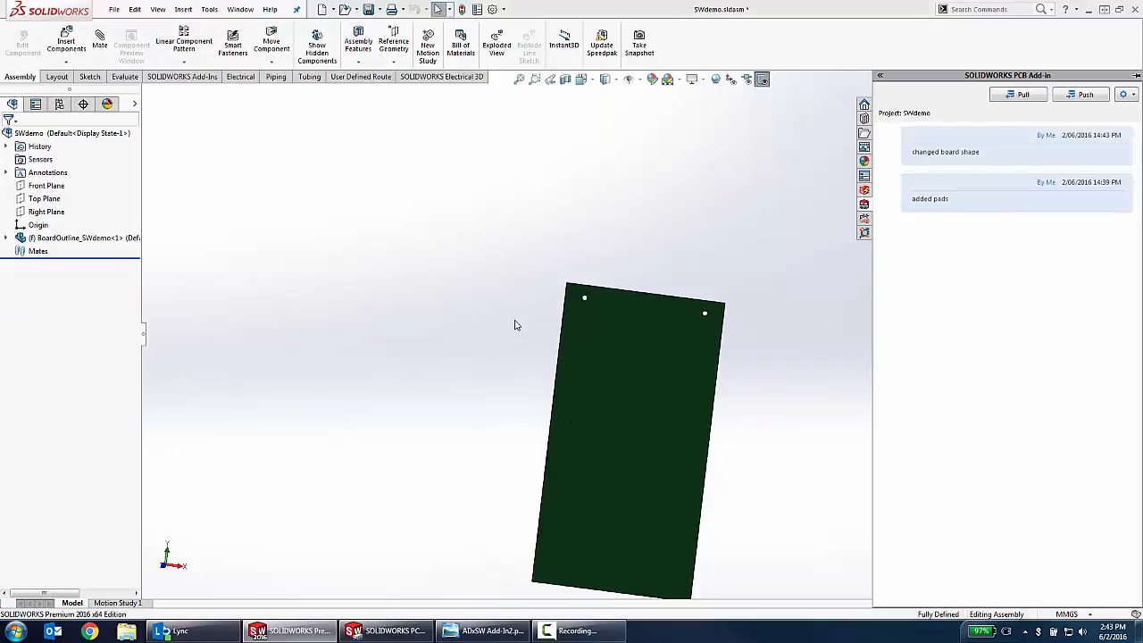
- Switch to SOLIDWORKS PCB, pull the SWdemo design and preview the proposed board outline and hole changes
left_click(352, 631)
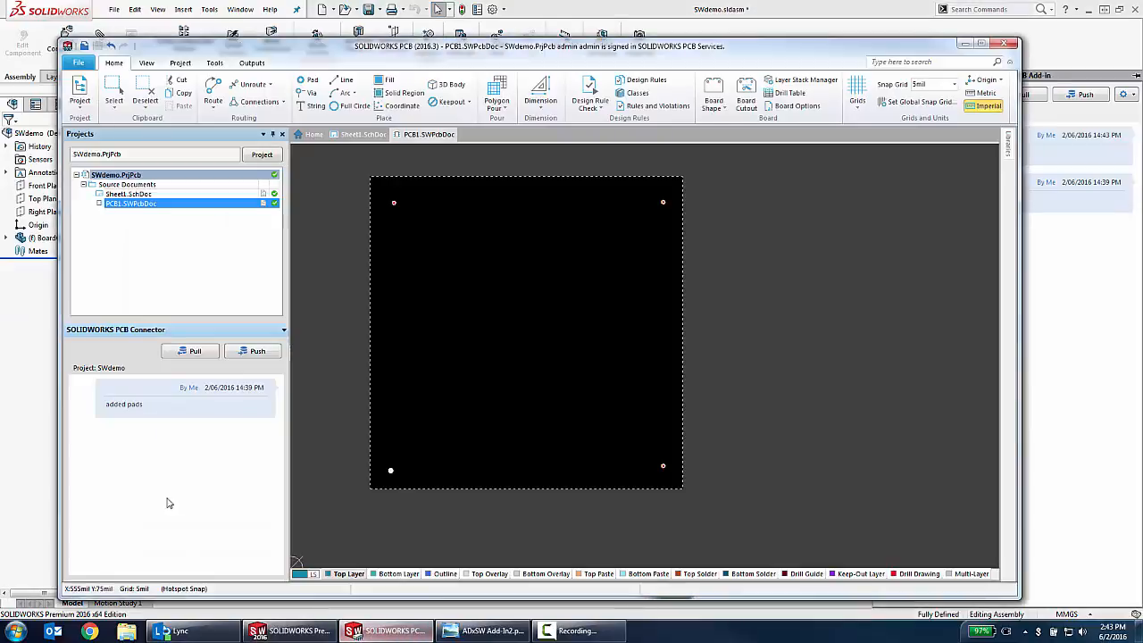
left_click(205, 351)
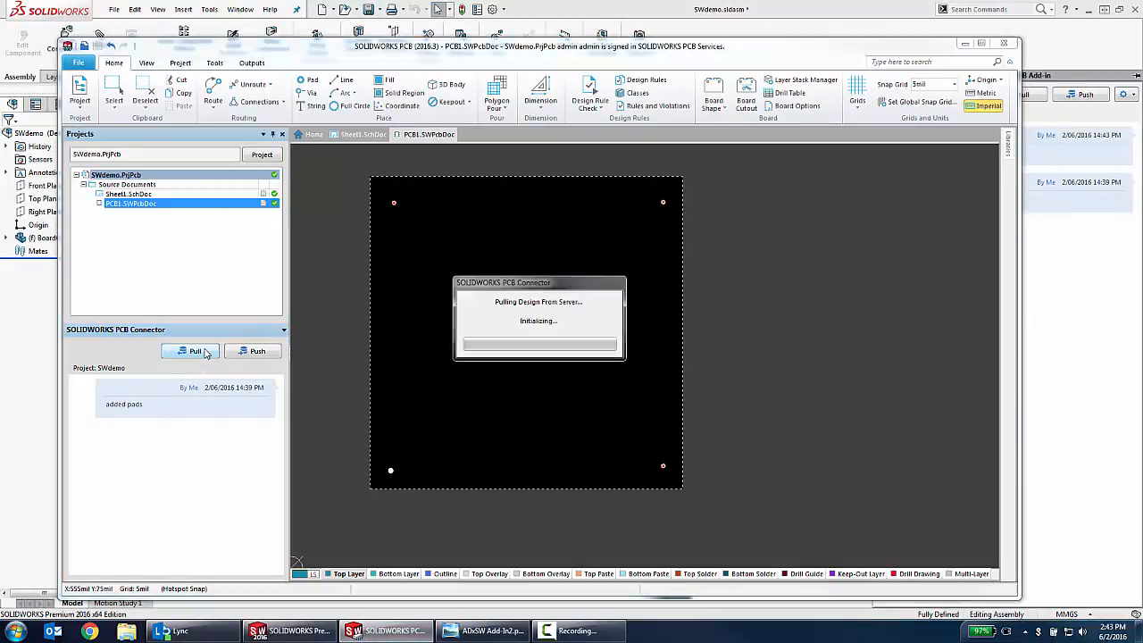
left_click(146, 426)
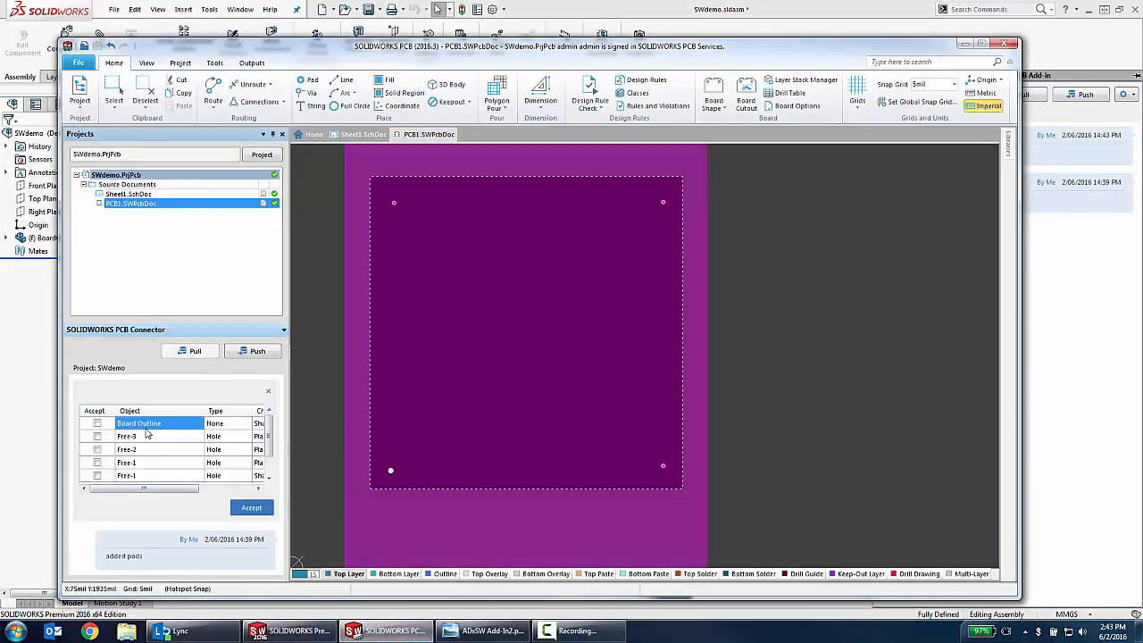
left_click(147, 437)
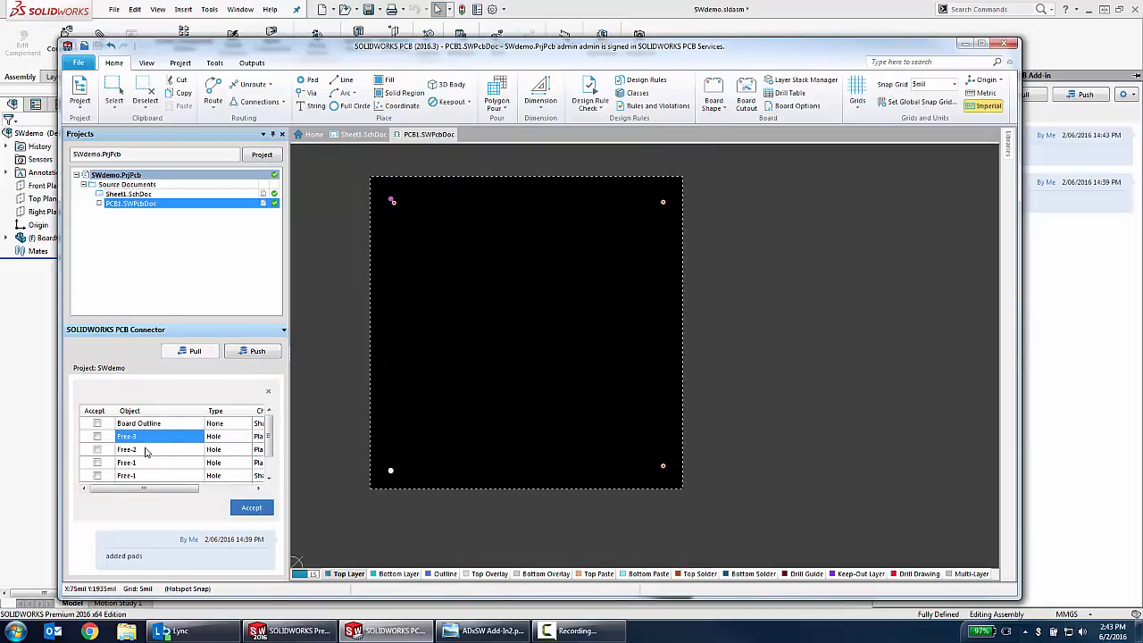
left_click(147, 450)
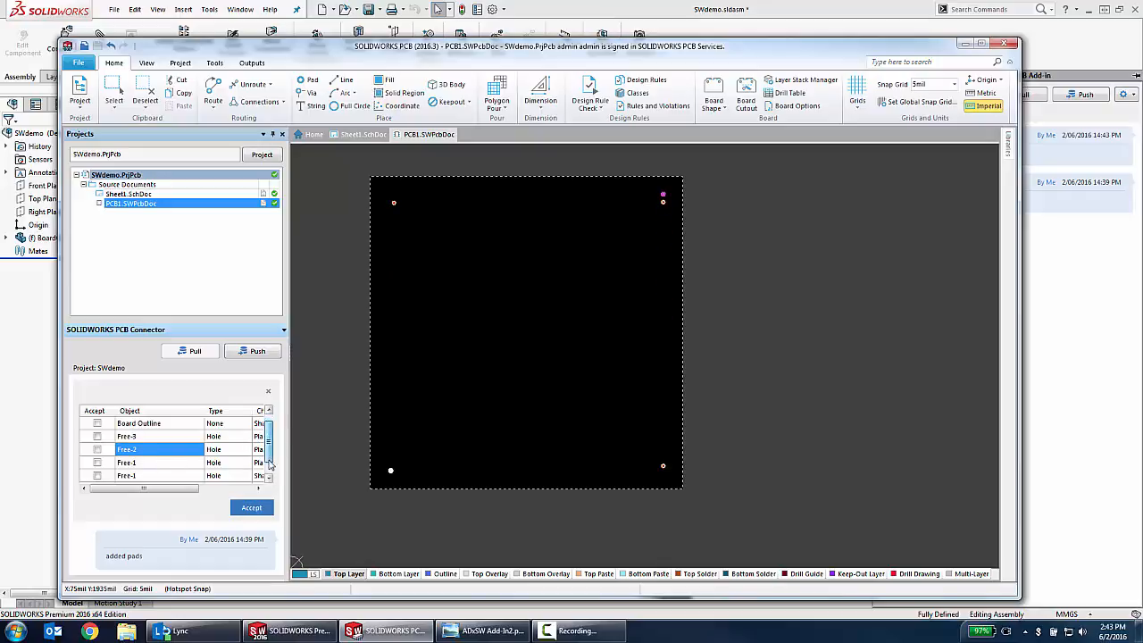
scroll(272, 454, "down", 1)
left_click(154, 464)
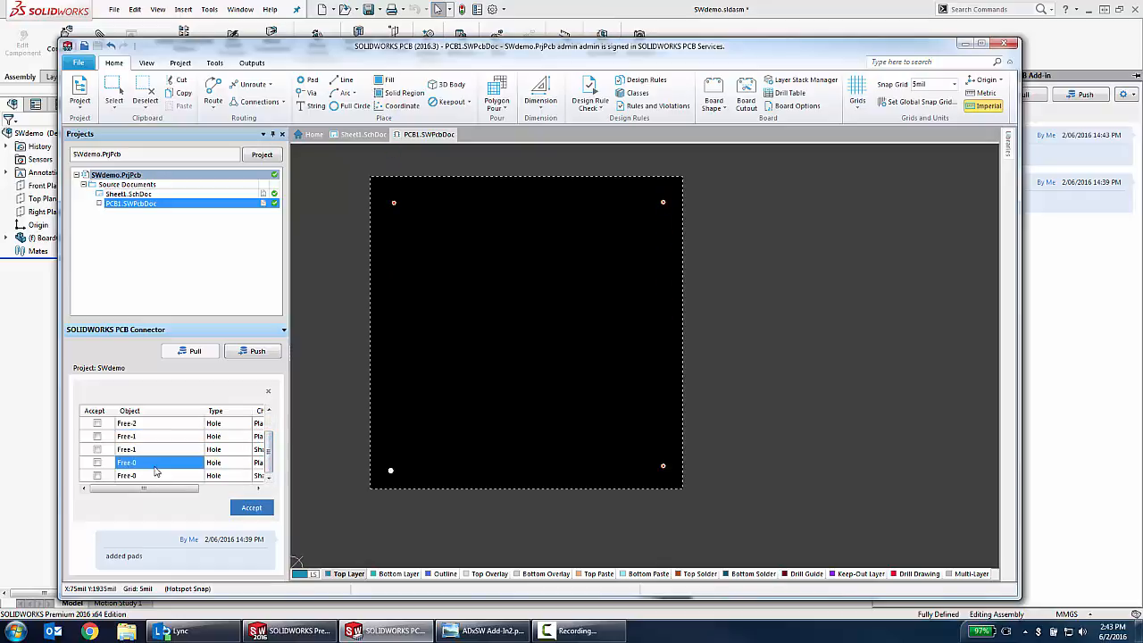
- Accept all the pulled outline and hole changes into the PCB layout
right_click(172, 461)
left_click(207, 463)
left_click(251, 507)
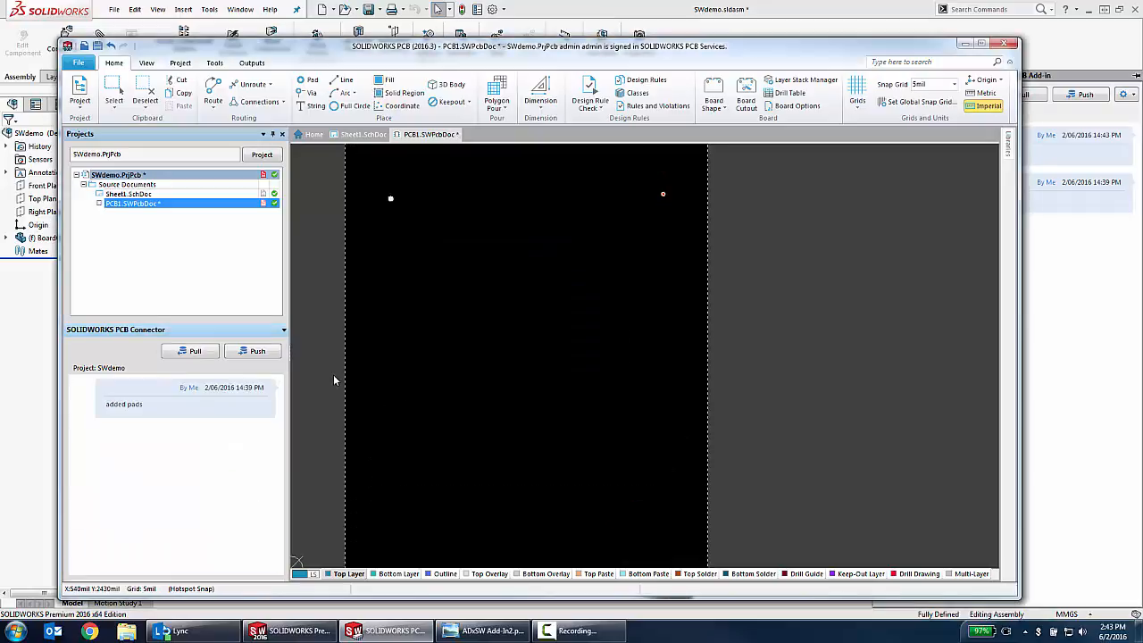
scroll(339, 379, "down", 1, "ctrl")
scroll(337, 373, "down", 2, "ctrl")
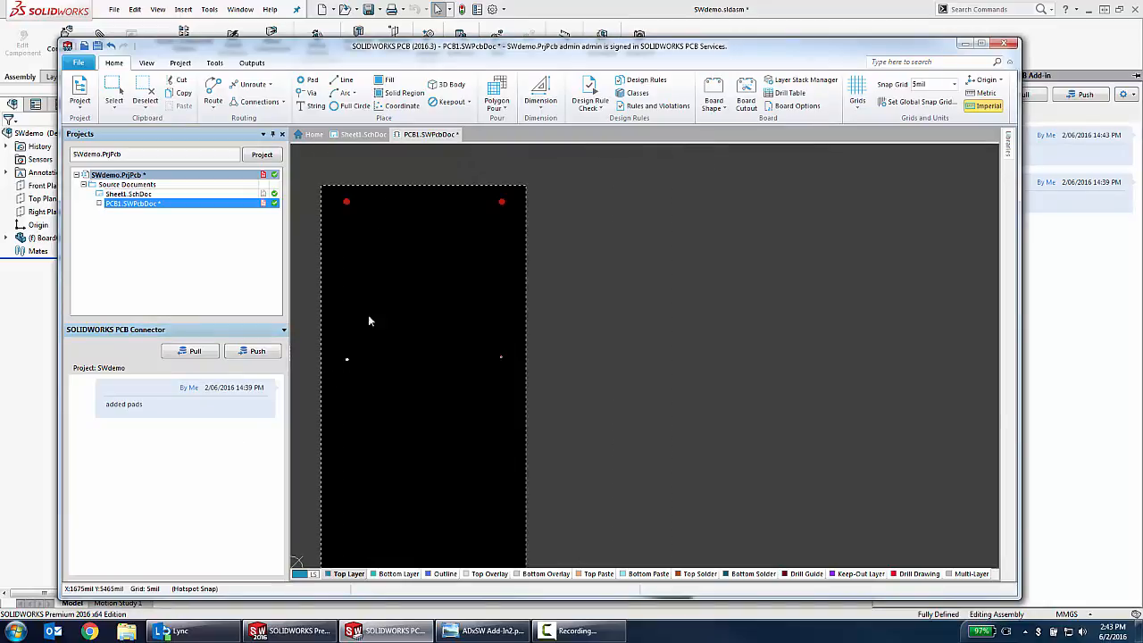
scroll(424, 293, "up", 2, "ctrl")
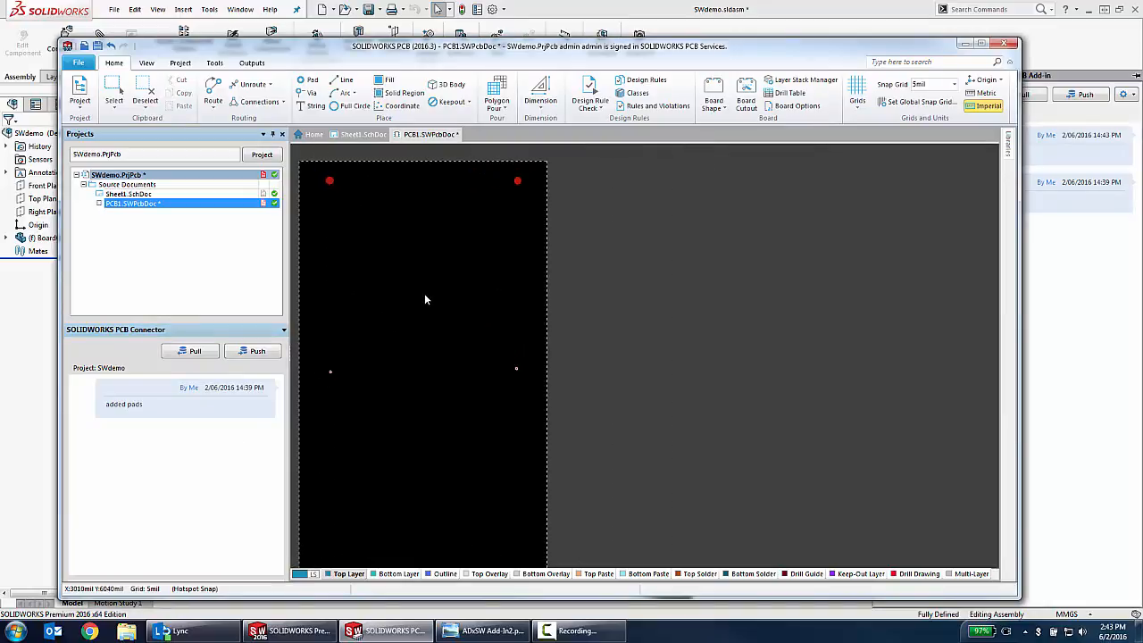
scroll(349, 197, "up", 3, "ctrl")
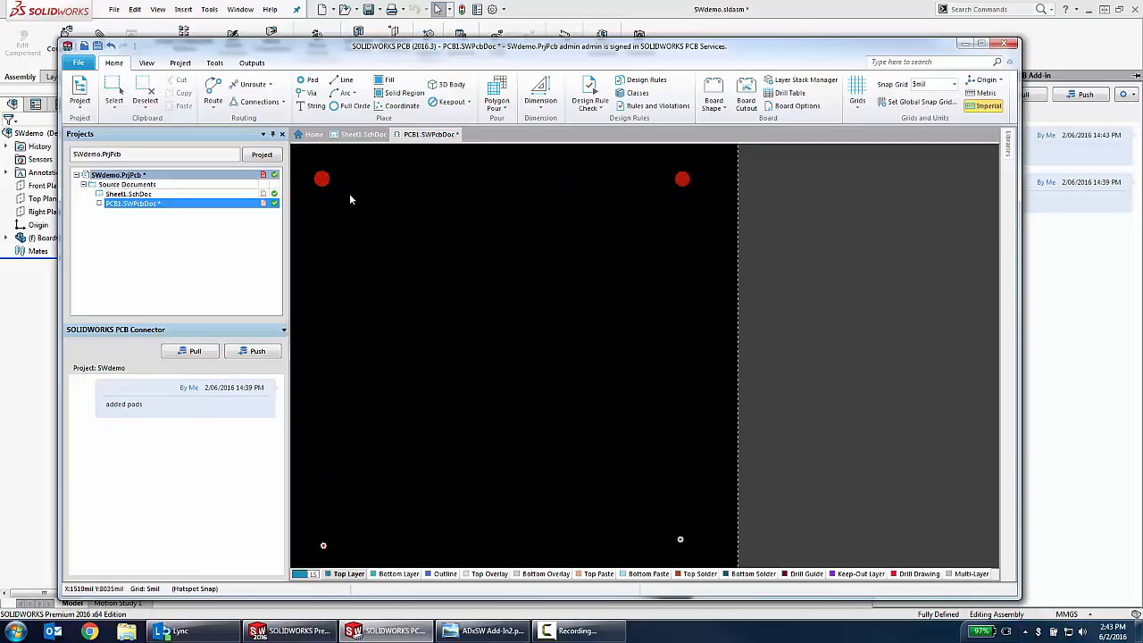
right_click_drag(391, 247, 484, 275)
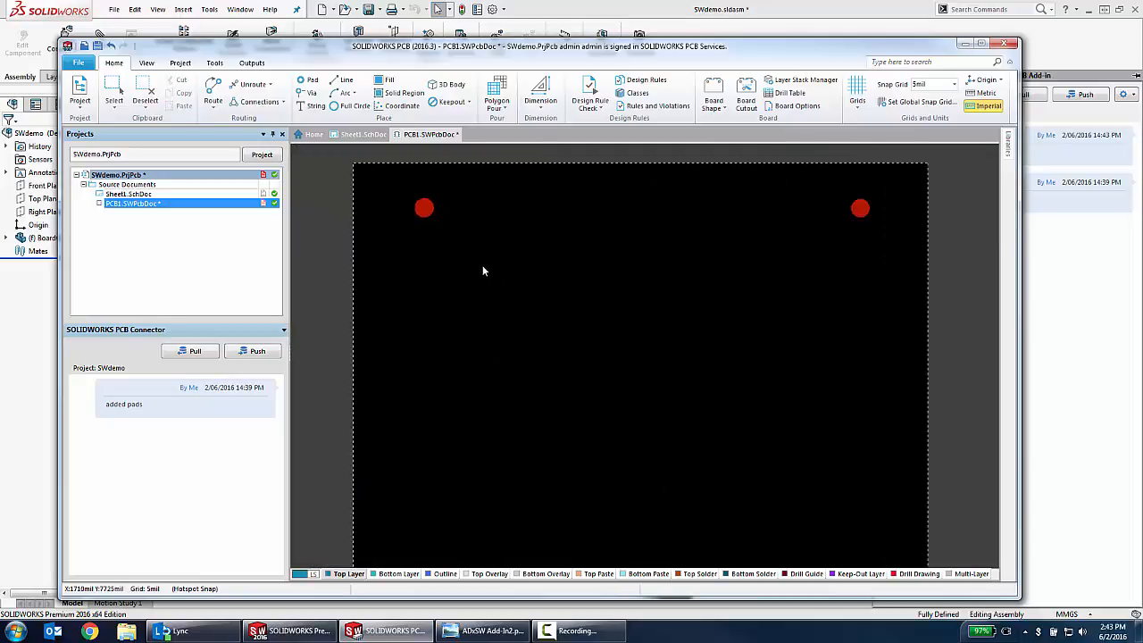
- Switch back to SOLIDWORKS and bring up the PCB_3U_Chassis assembly with the mounted board in close view
left_click(312, 629)
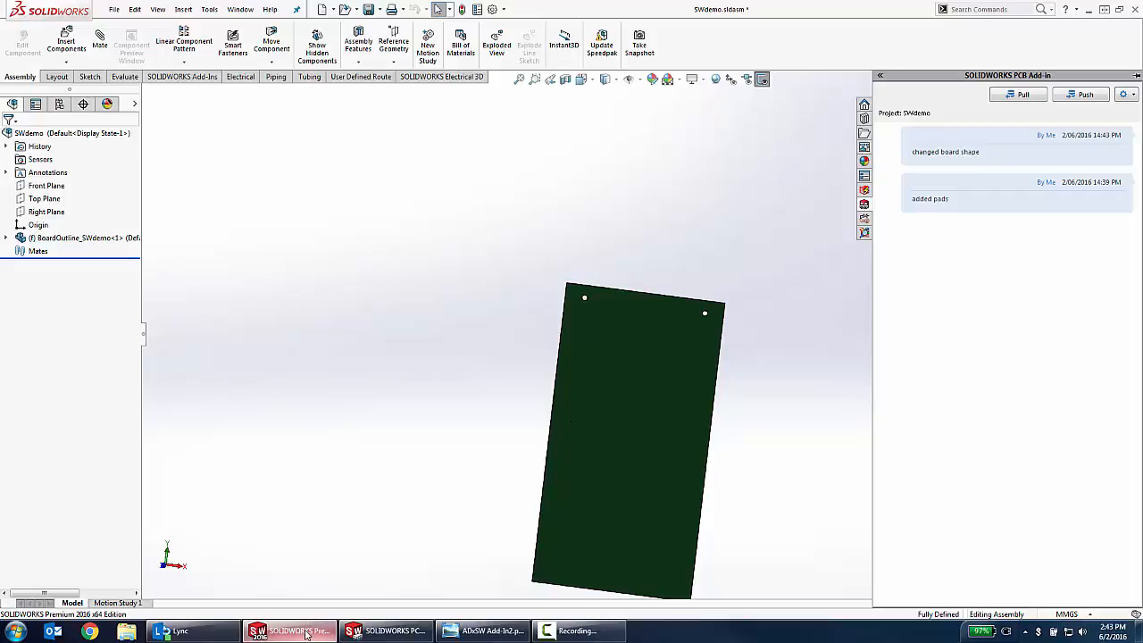
mouse_move(295, 631)
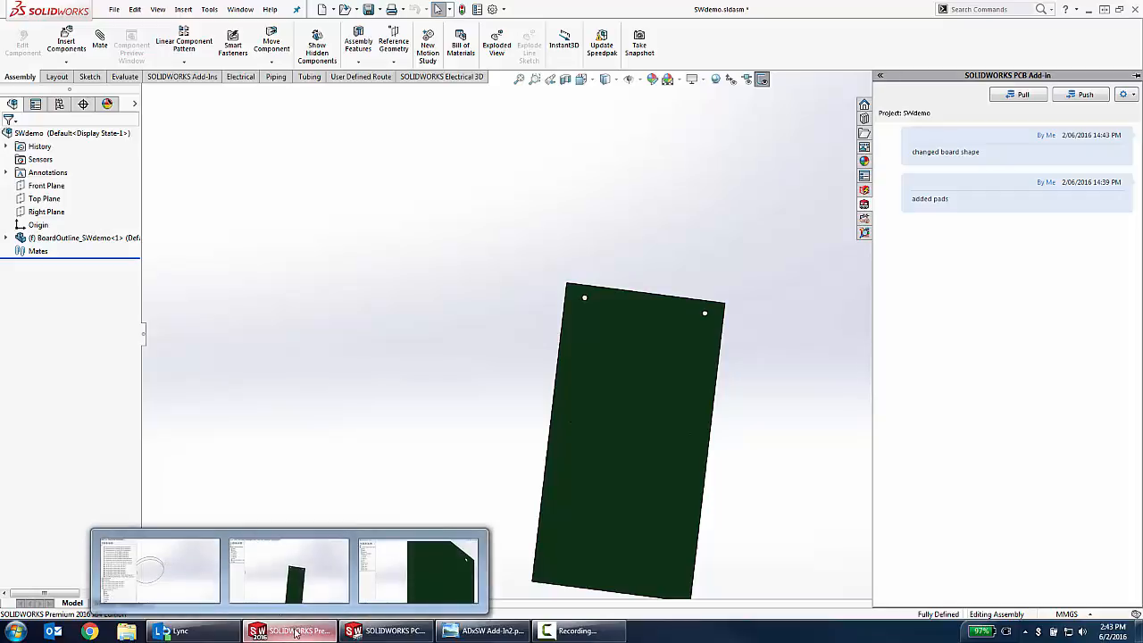
left_click(169, 555)
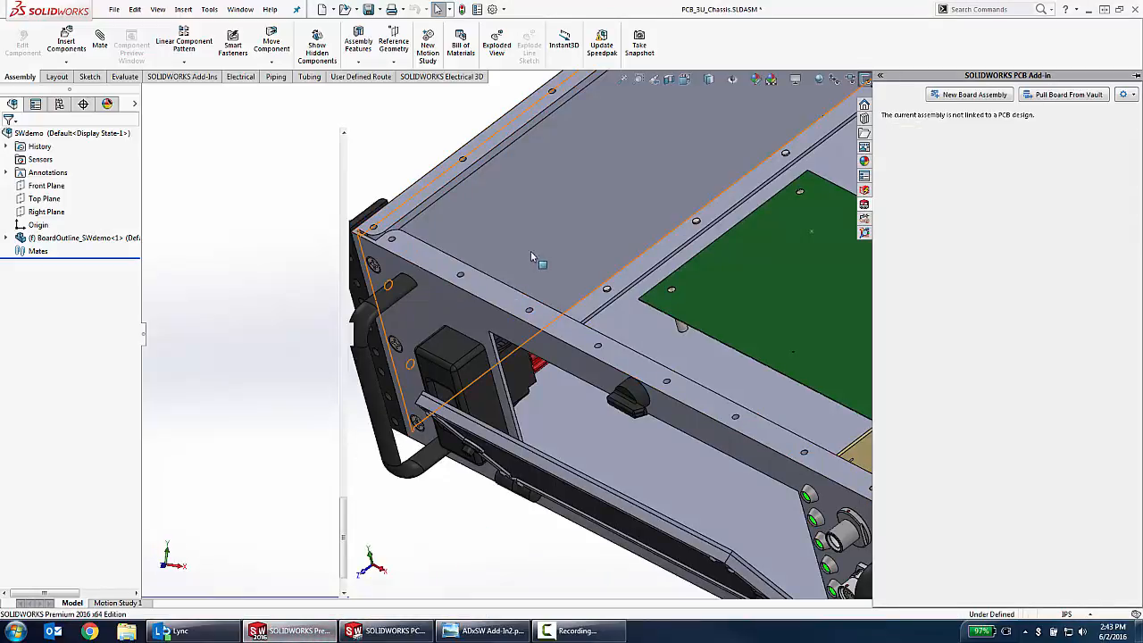
middle_click_drag(725, 310, 738, 334)
scroll(750, 329, "up", 4)
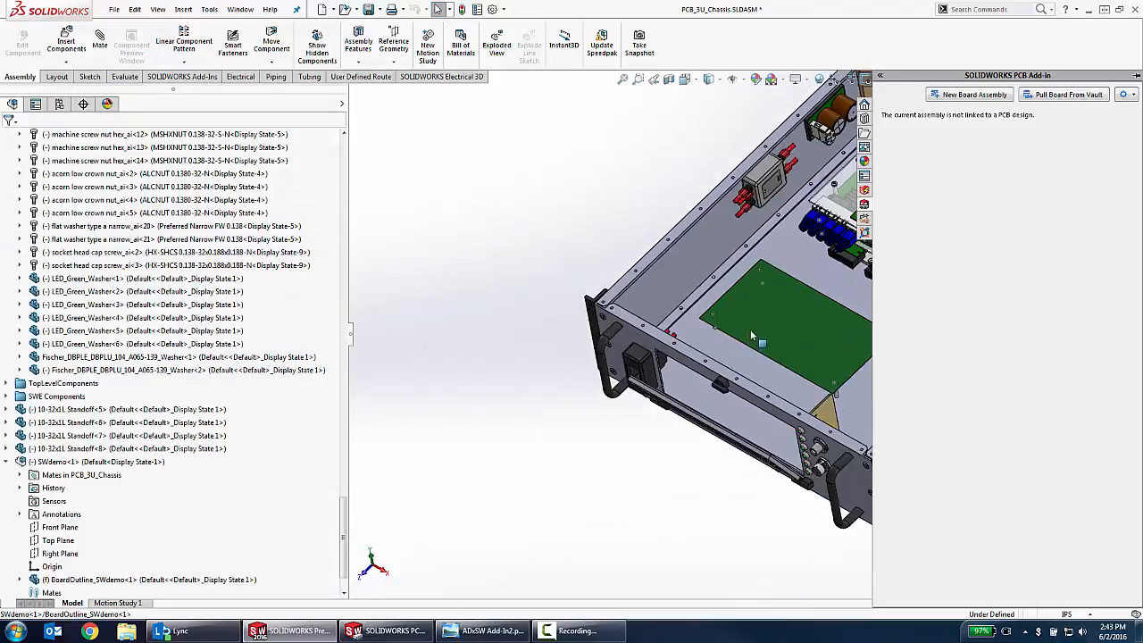
scroll(750, 335, "up", 2)
left_click(631, 289)
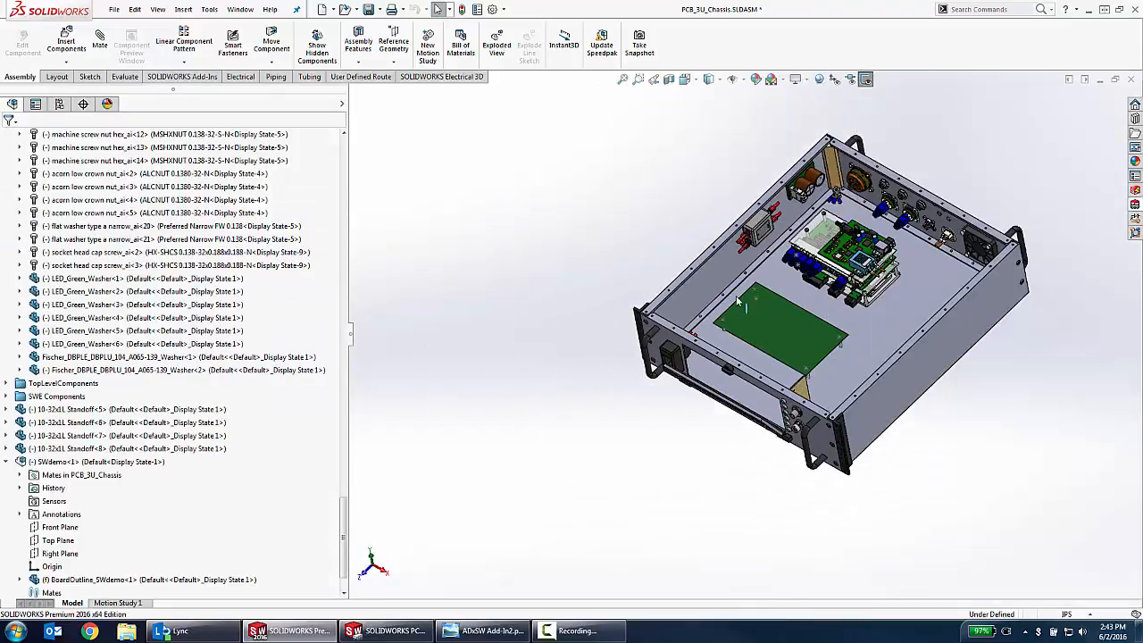
scroll(737, 303, "down", 6)
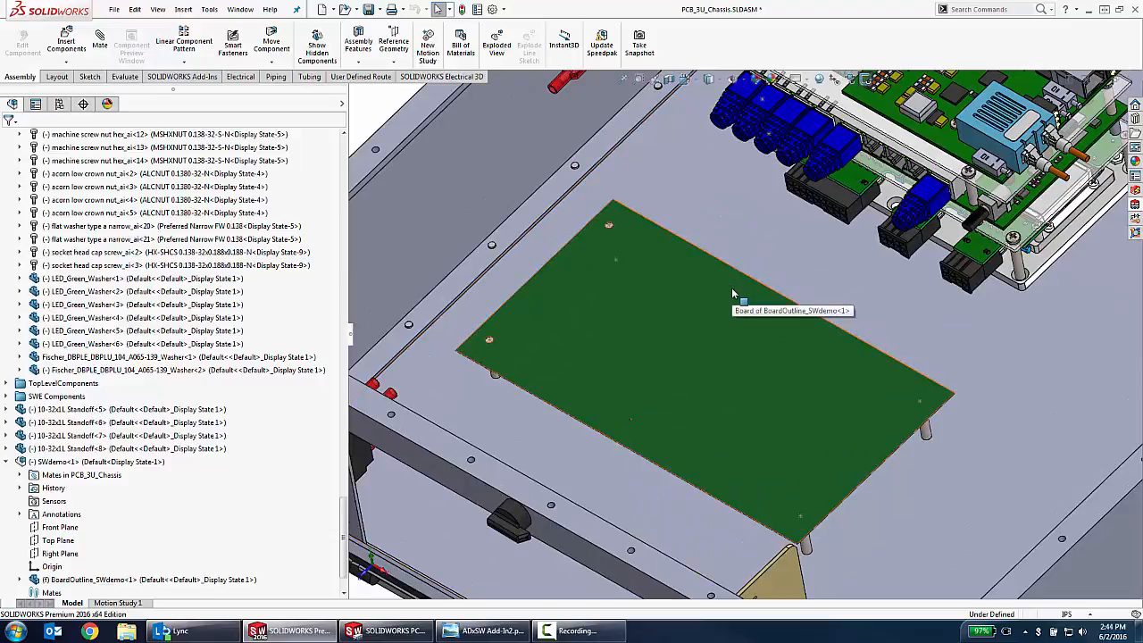
- Edit the SWdemo board's outline sketch in the chassis assembly and sketch a three-line notch into the long edge facing the populated board
right_click(732, 288)
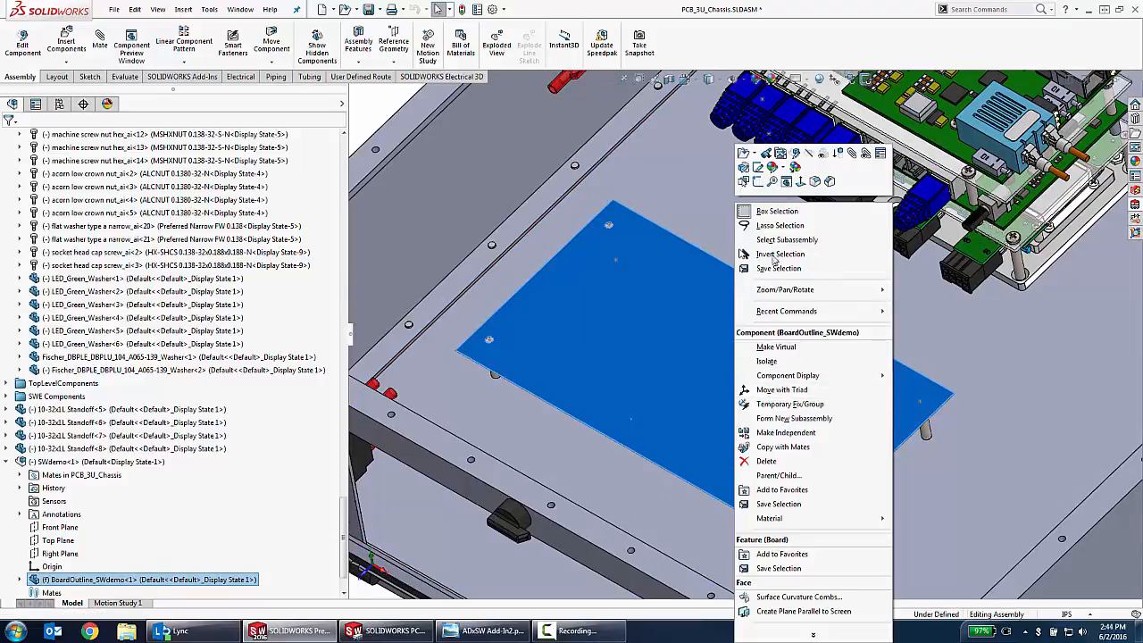
left_click(758, 167)
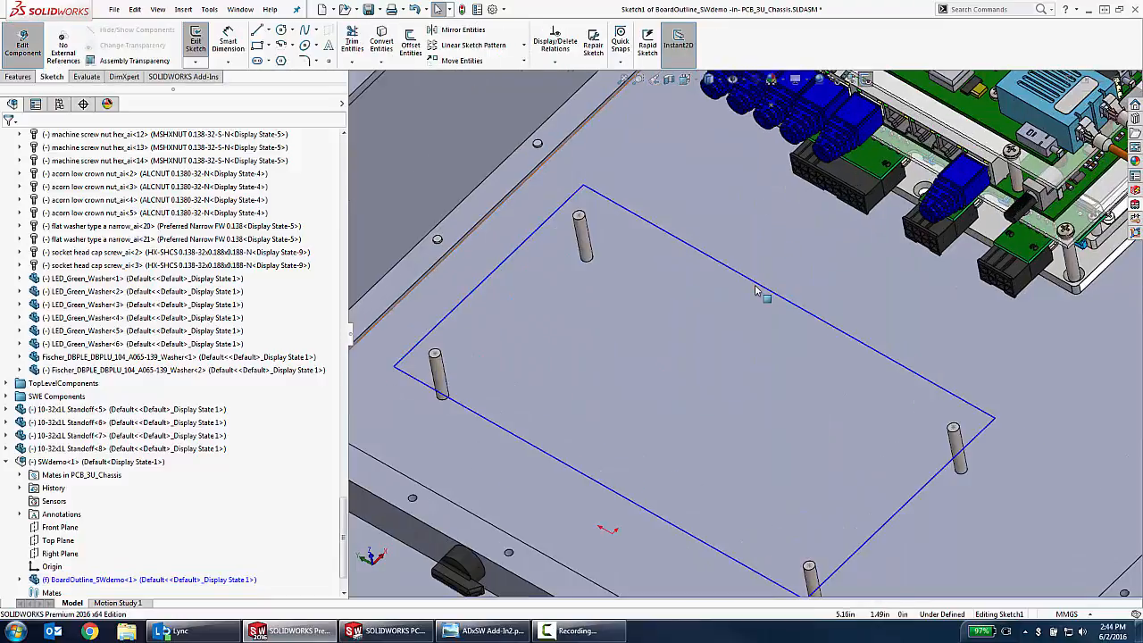
key("l")
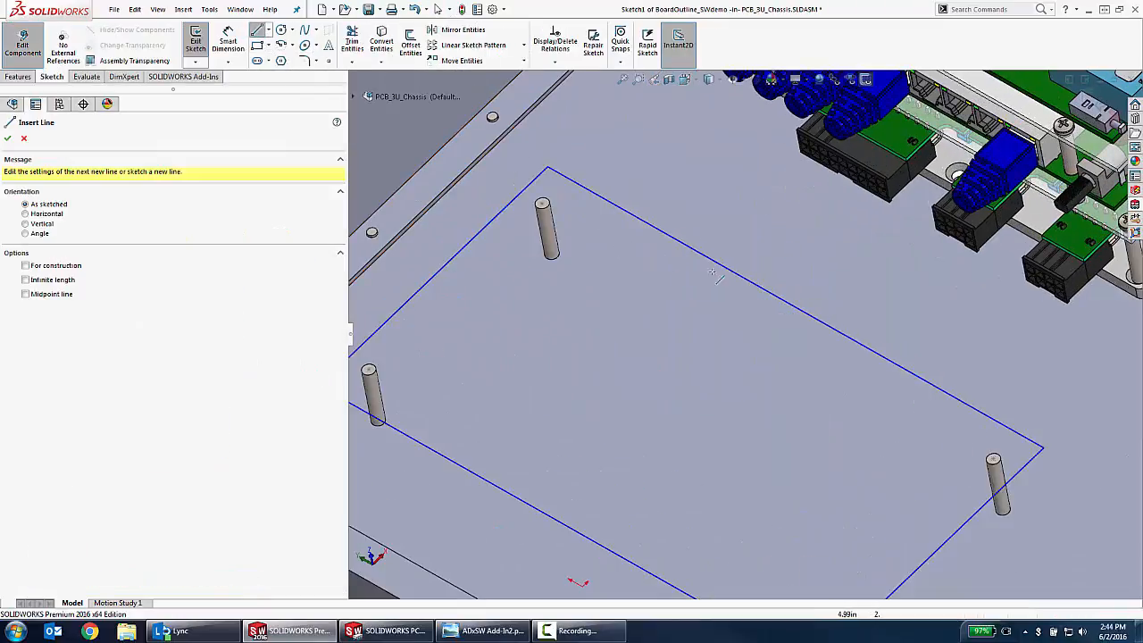
left_click(721, 267)
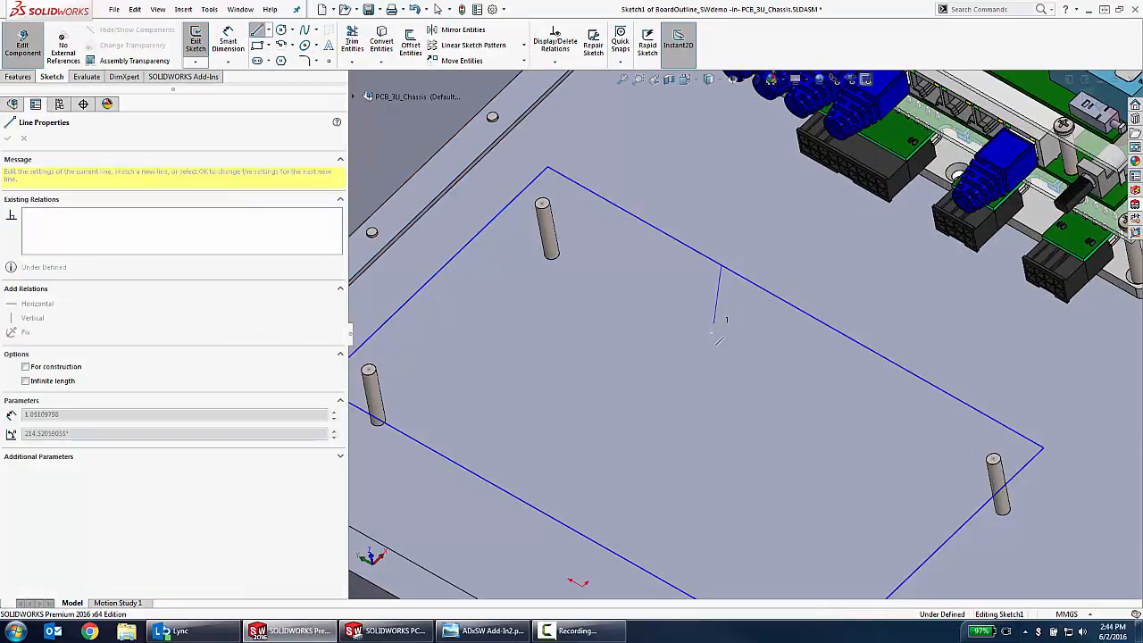
left_click(712, 335)
left_click(794, 383)
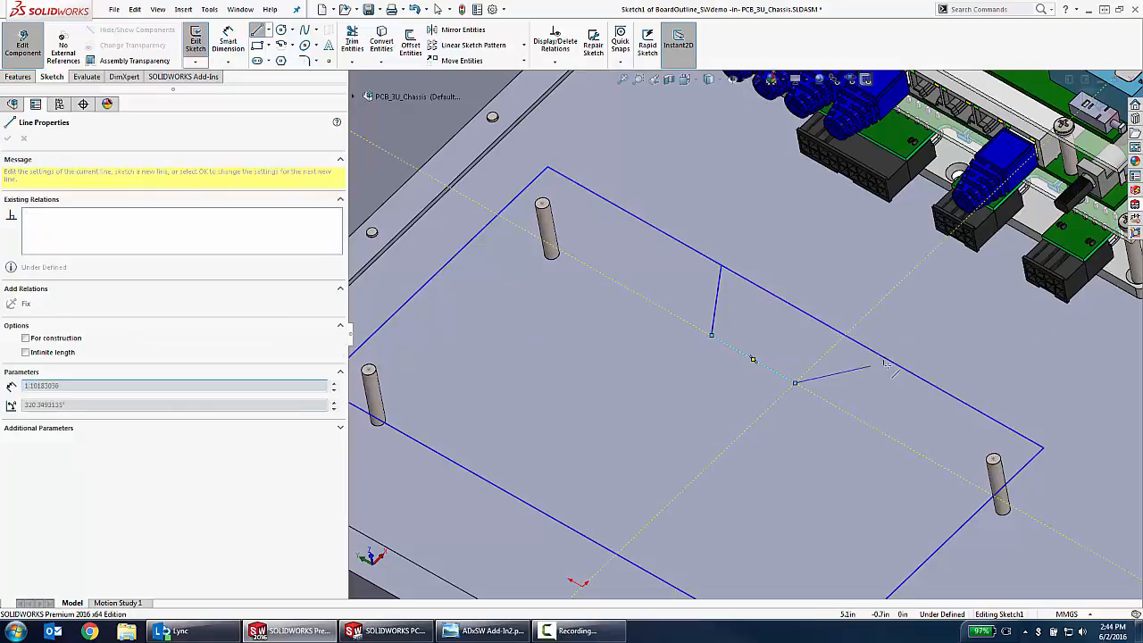
right_click(856, 367)
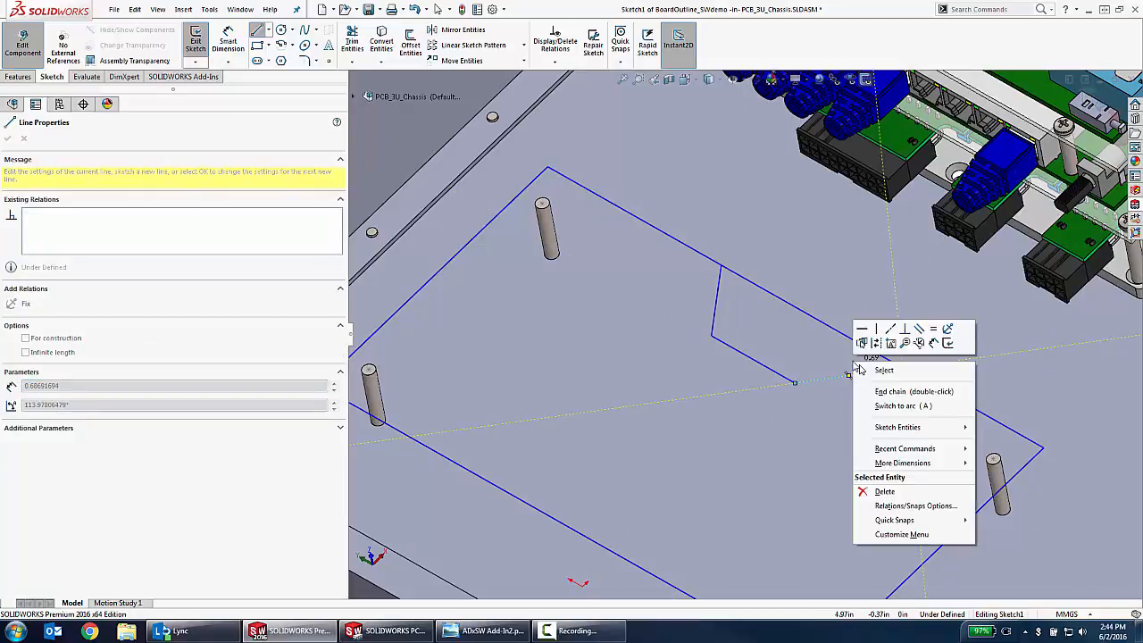
key("a")
- Trim away the outline segment spanning the notch and exit the sketch to rebuild the board
key("s")
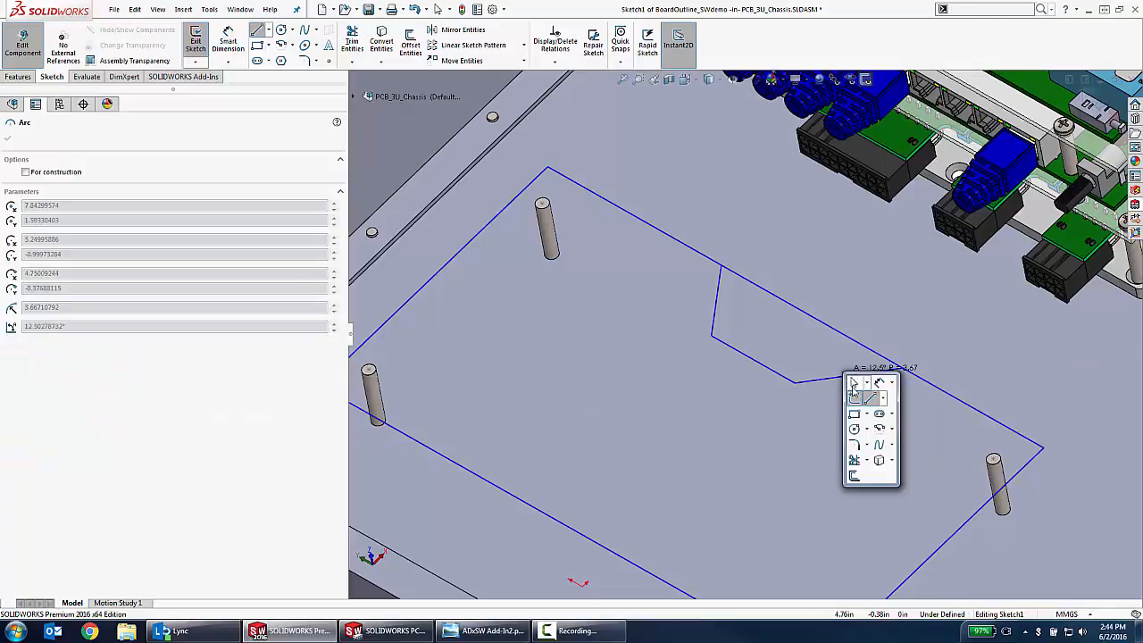
left_click(855, 451)
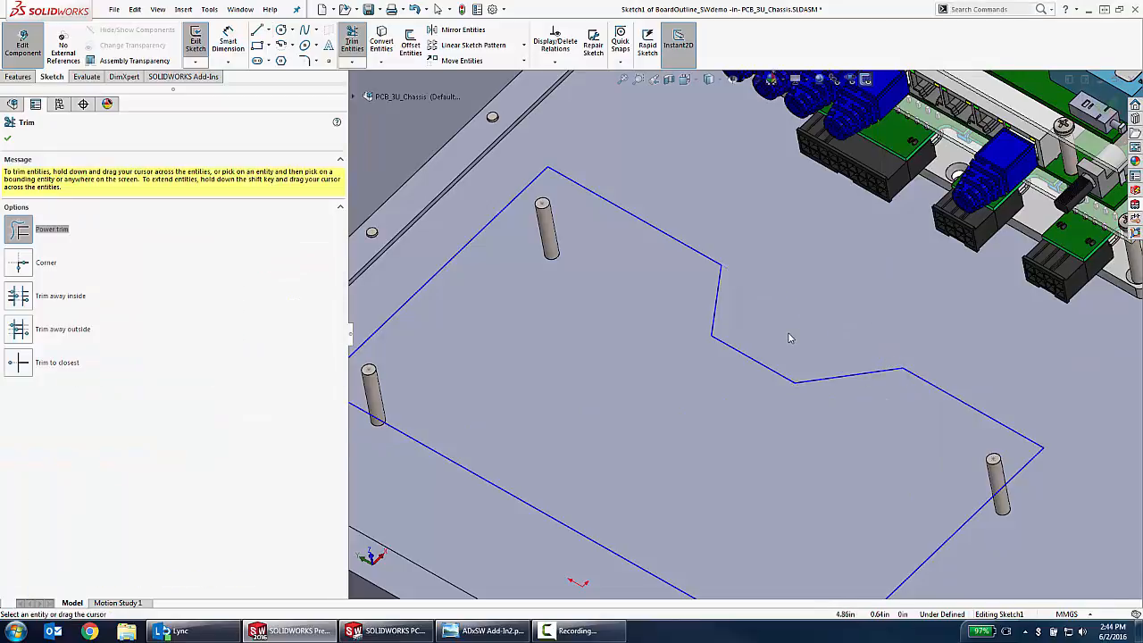
scroll(789, 334, "up", 3)
key("Escape")
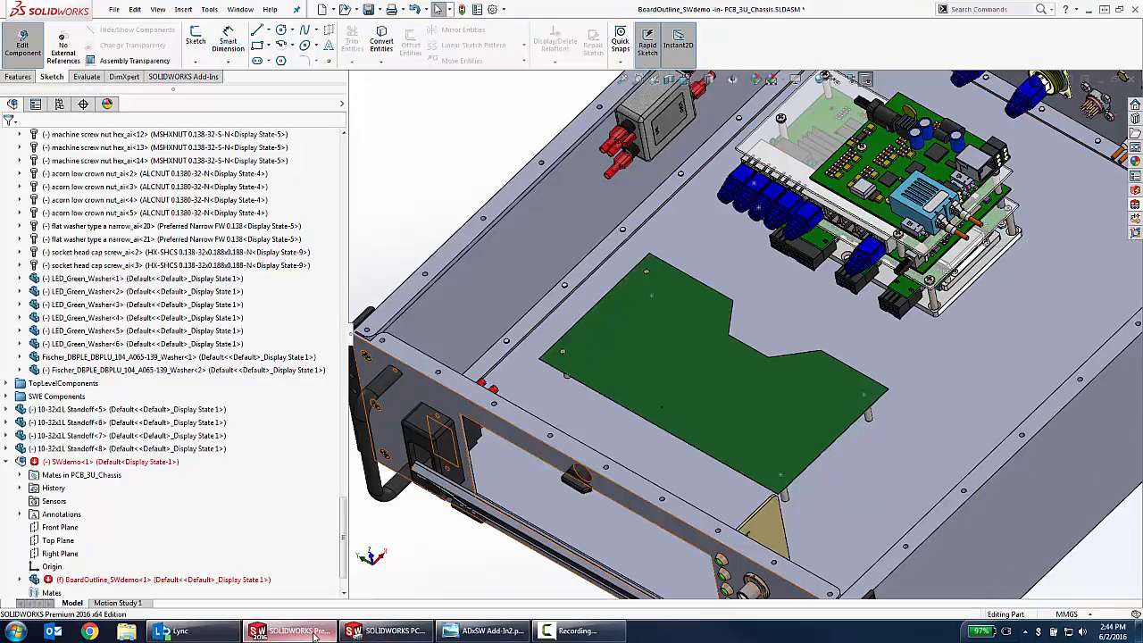
- Switch to the SWdemo assembly and push the notched design to the PCB project with the comment "board shape"
mouse_move(332, 631)
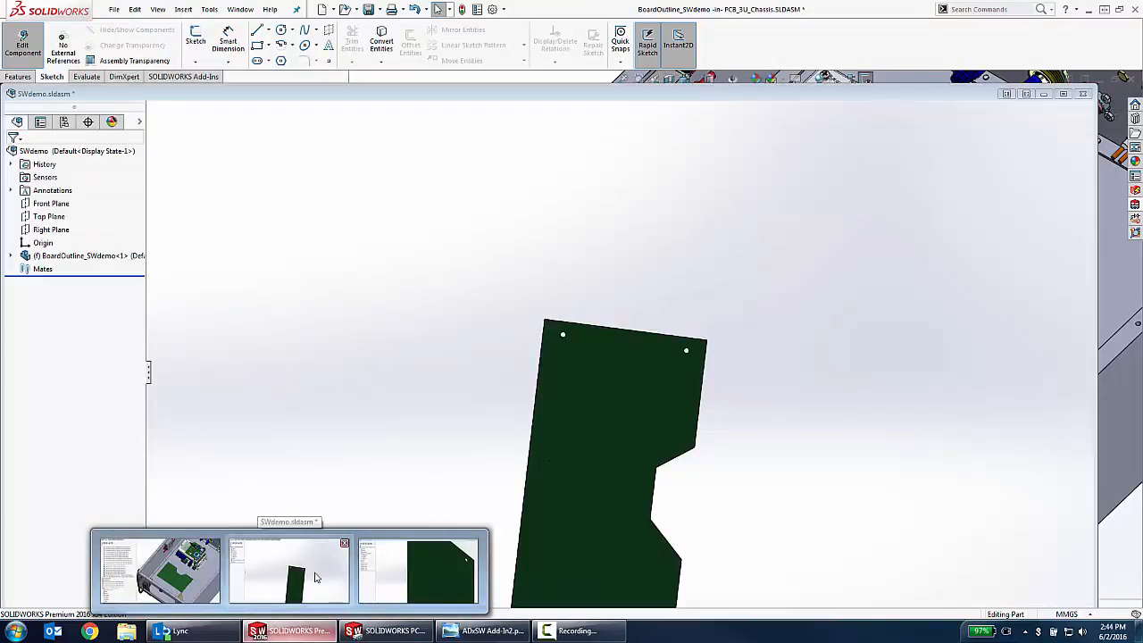
left_click(315, 578)
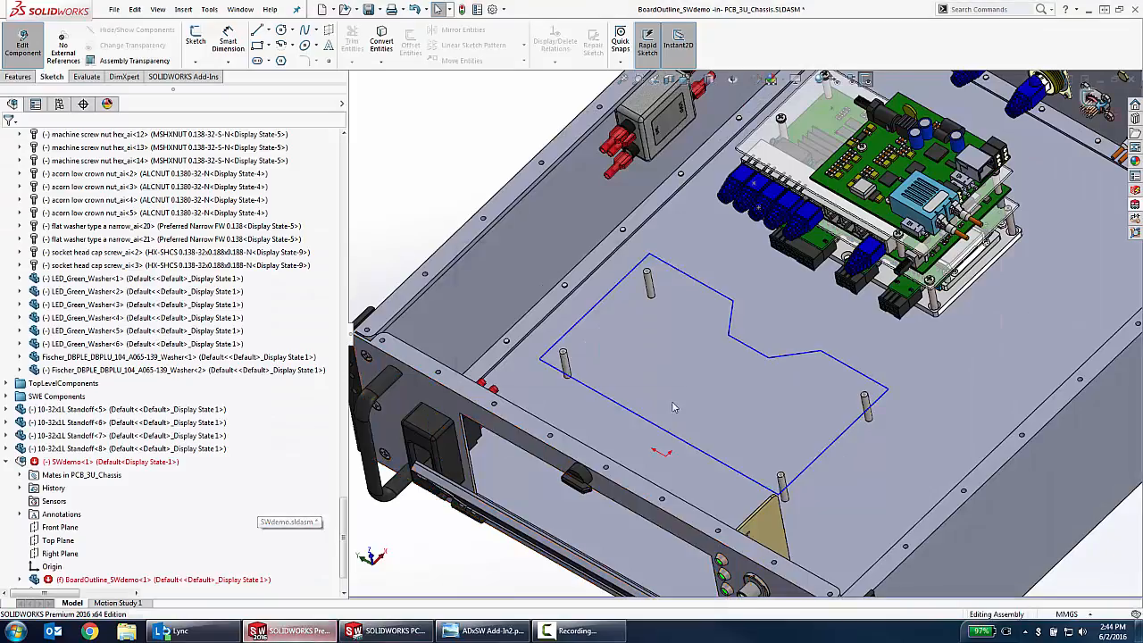
left_click(1133, 204)
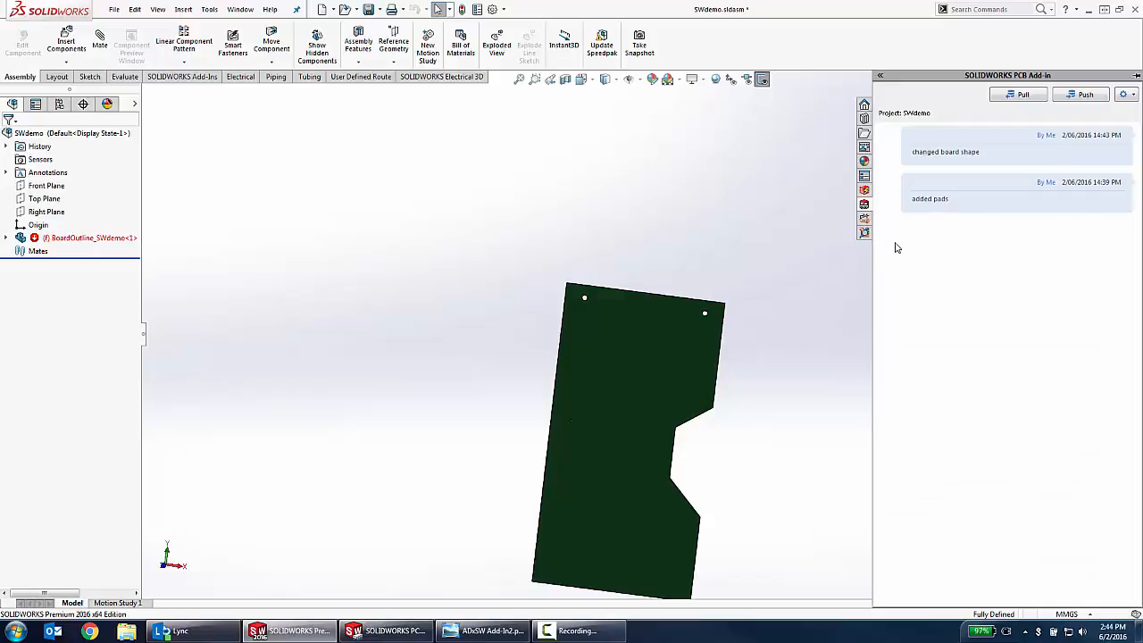
left_click(1069, 97)
left_click(1009, 162)
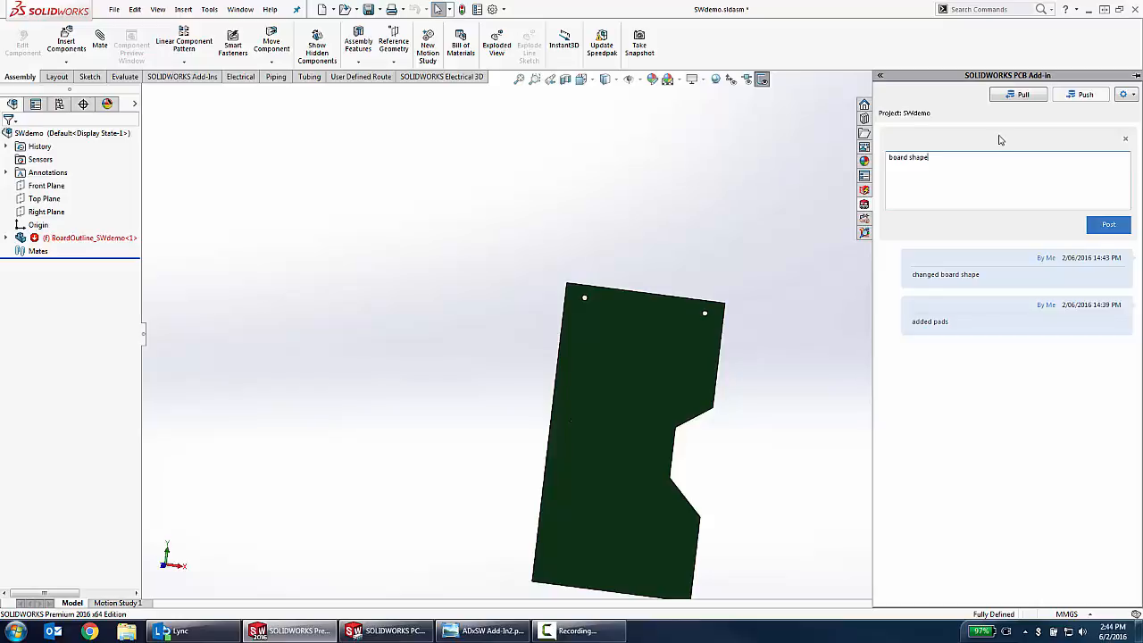
left_click(1097, 224)
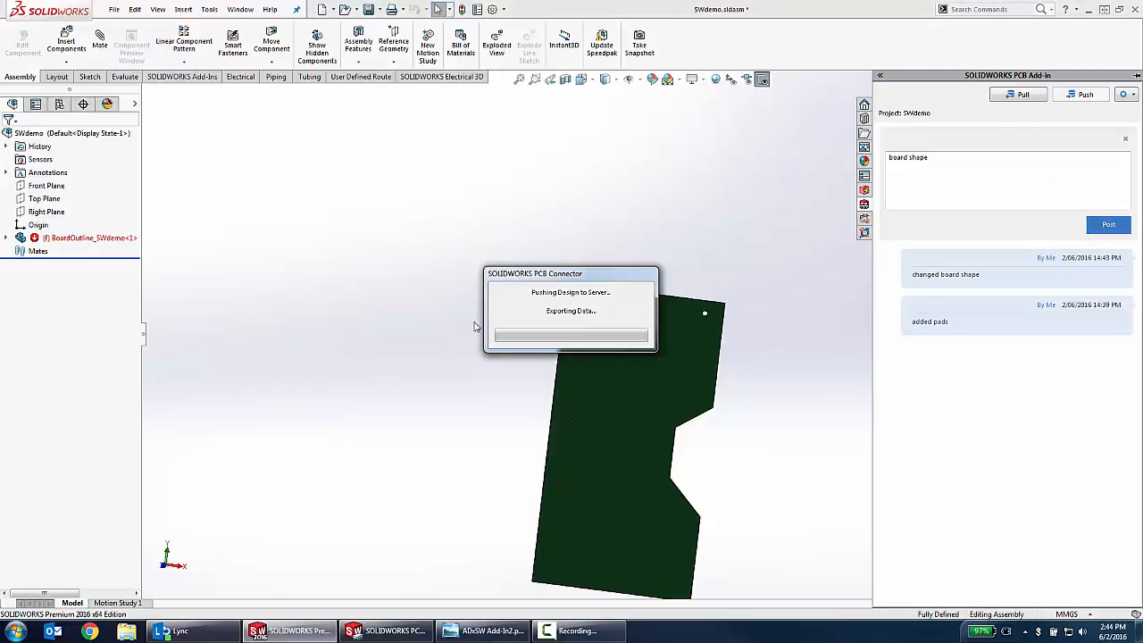
- Switch to SOLIDWORKS PCB, pull the SWdemo design, accept the Board Outline change and bring the notched board edge into view
left_click(384, 629)
left_click(190, 351)
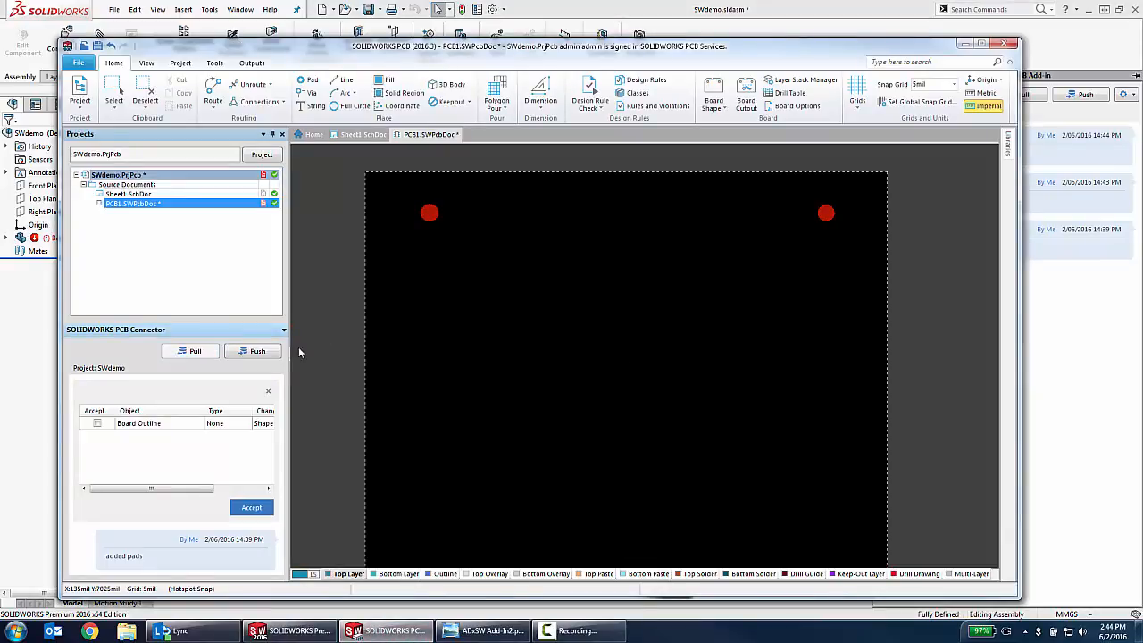
right_click(201, 424)
left_click(225, 430)
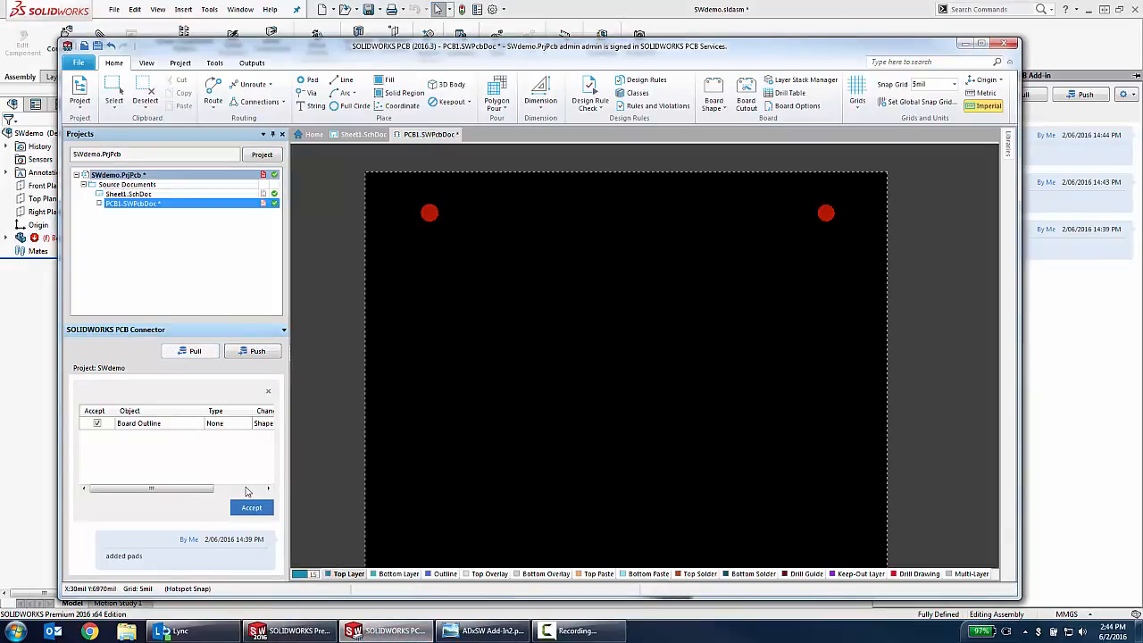
left_click(251, 508)
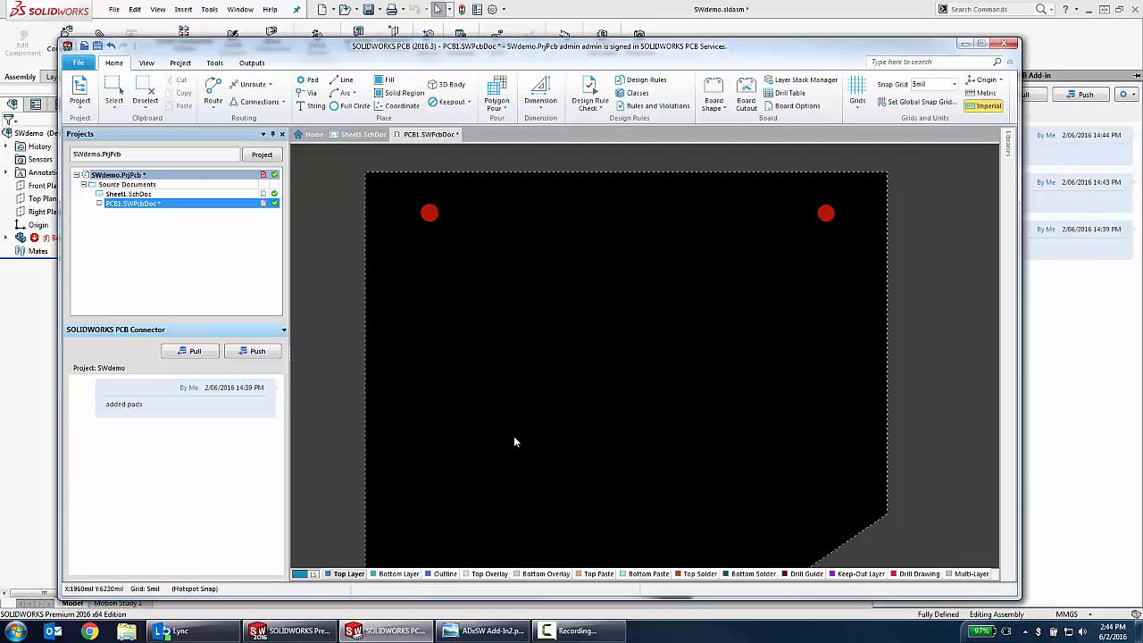
scroll(618, 429, "down", 3, "ctrl")
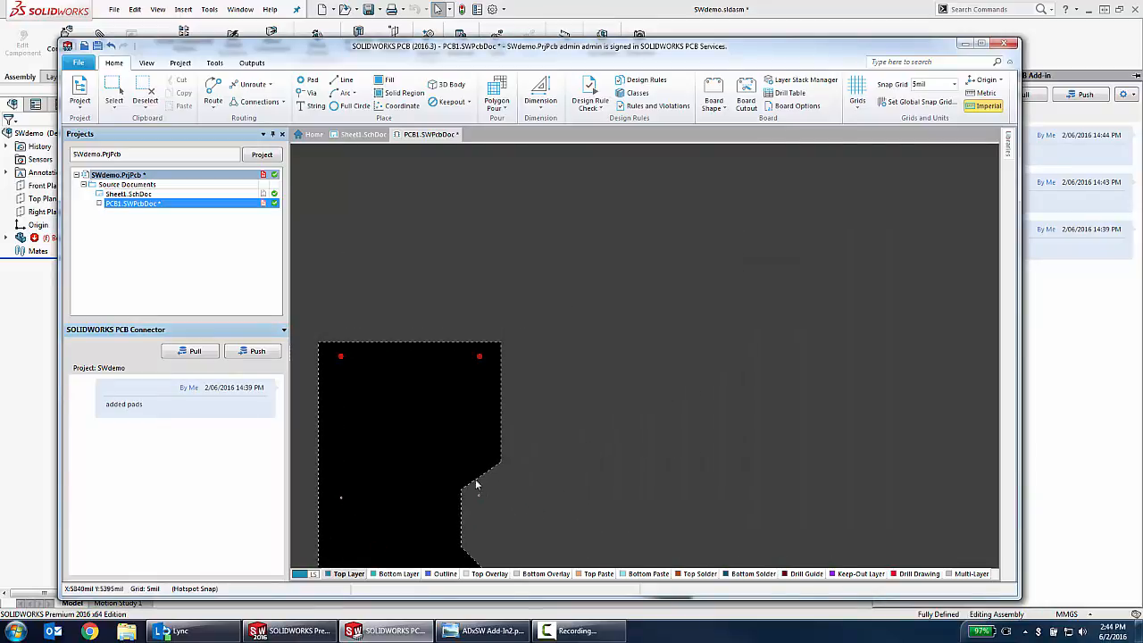
right_click_drag(475, 483, 432, 371)
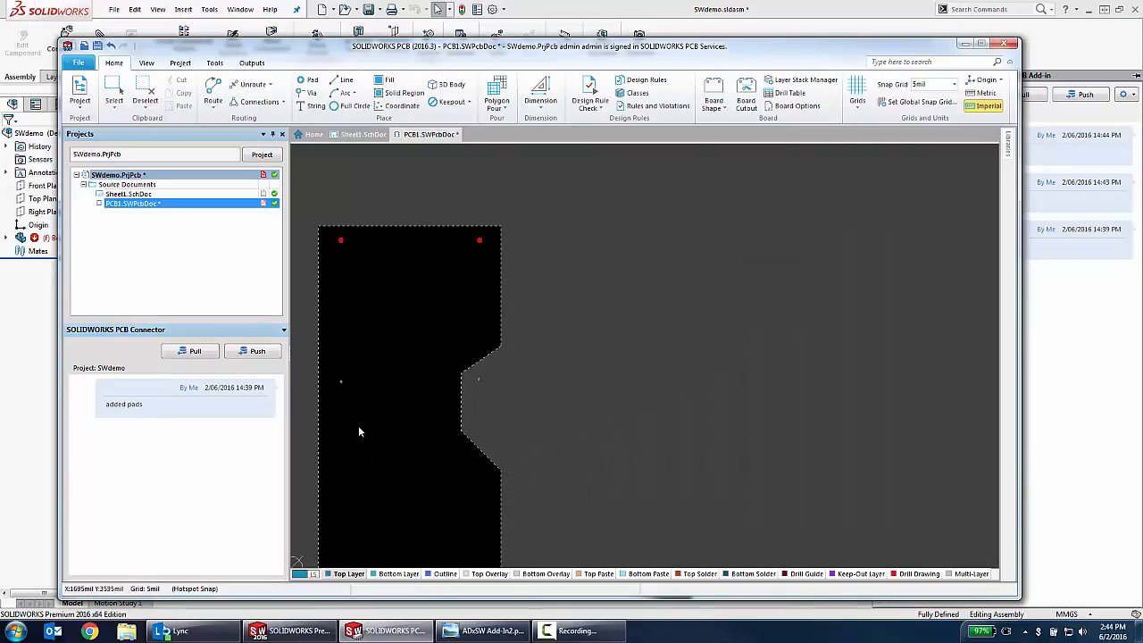